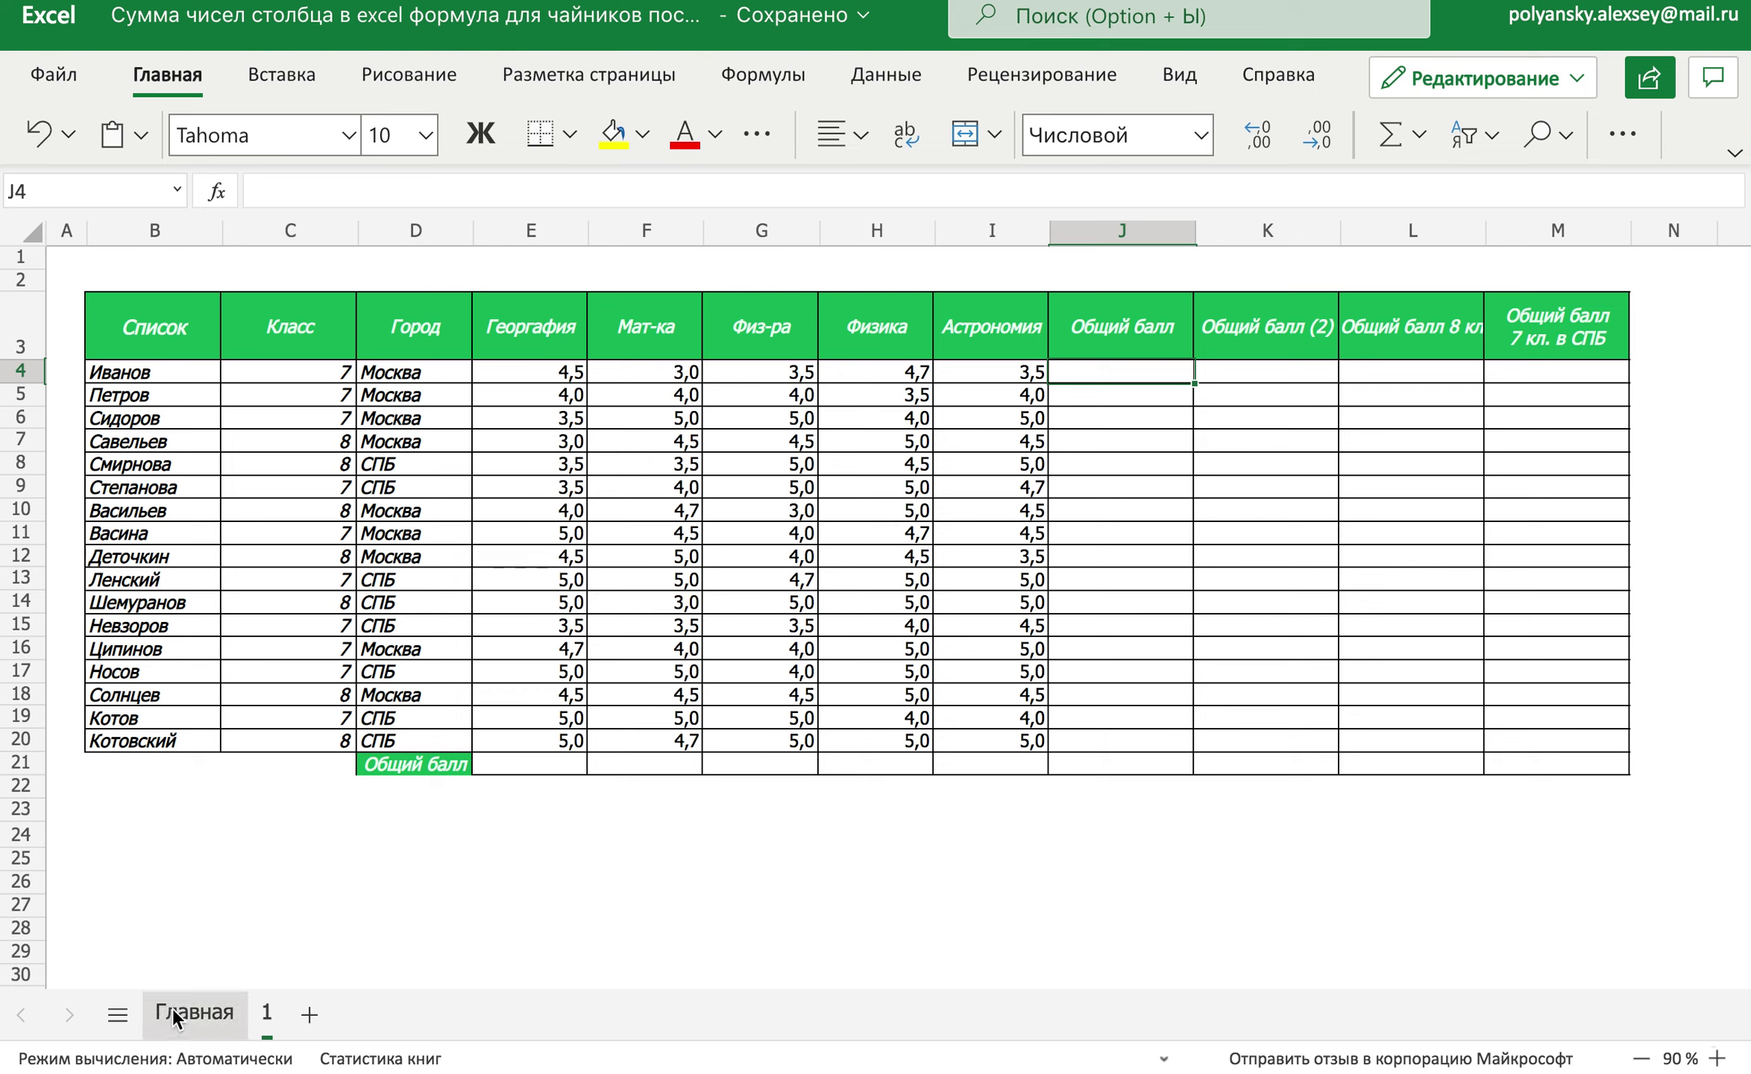
# Leave full screen and view the Главная promo sheet, briefly checking the search tab
pyautogui.press('ctrl+super+f')
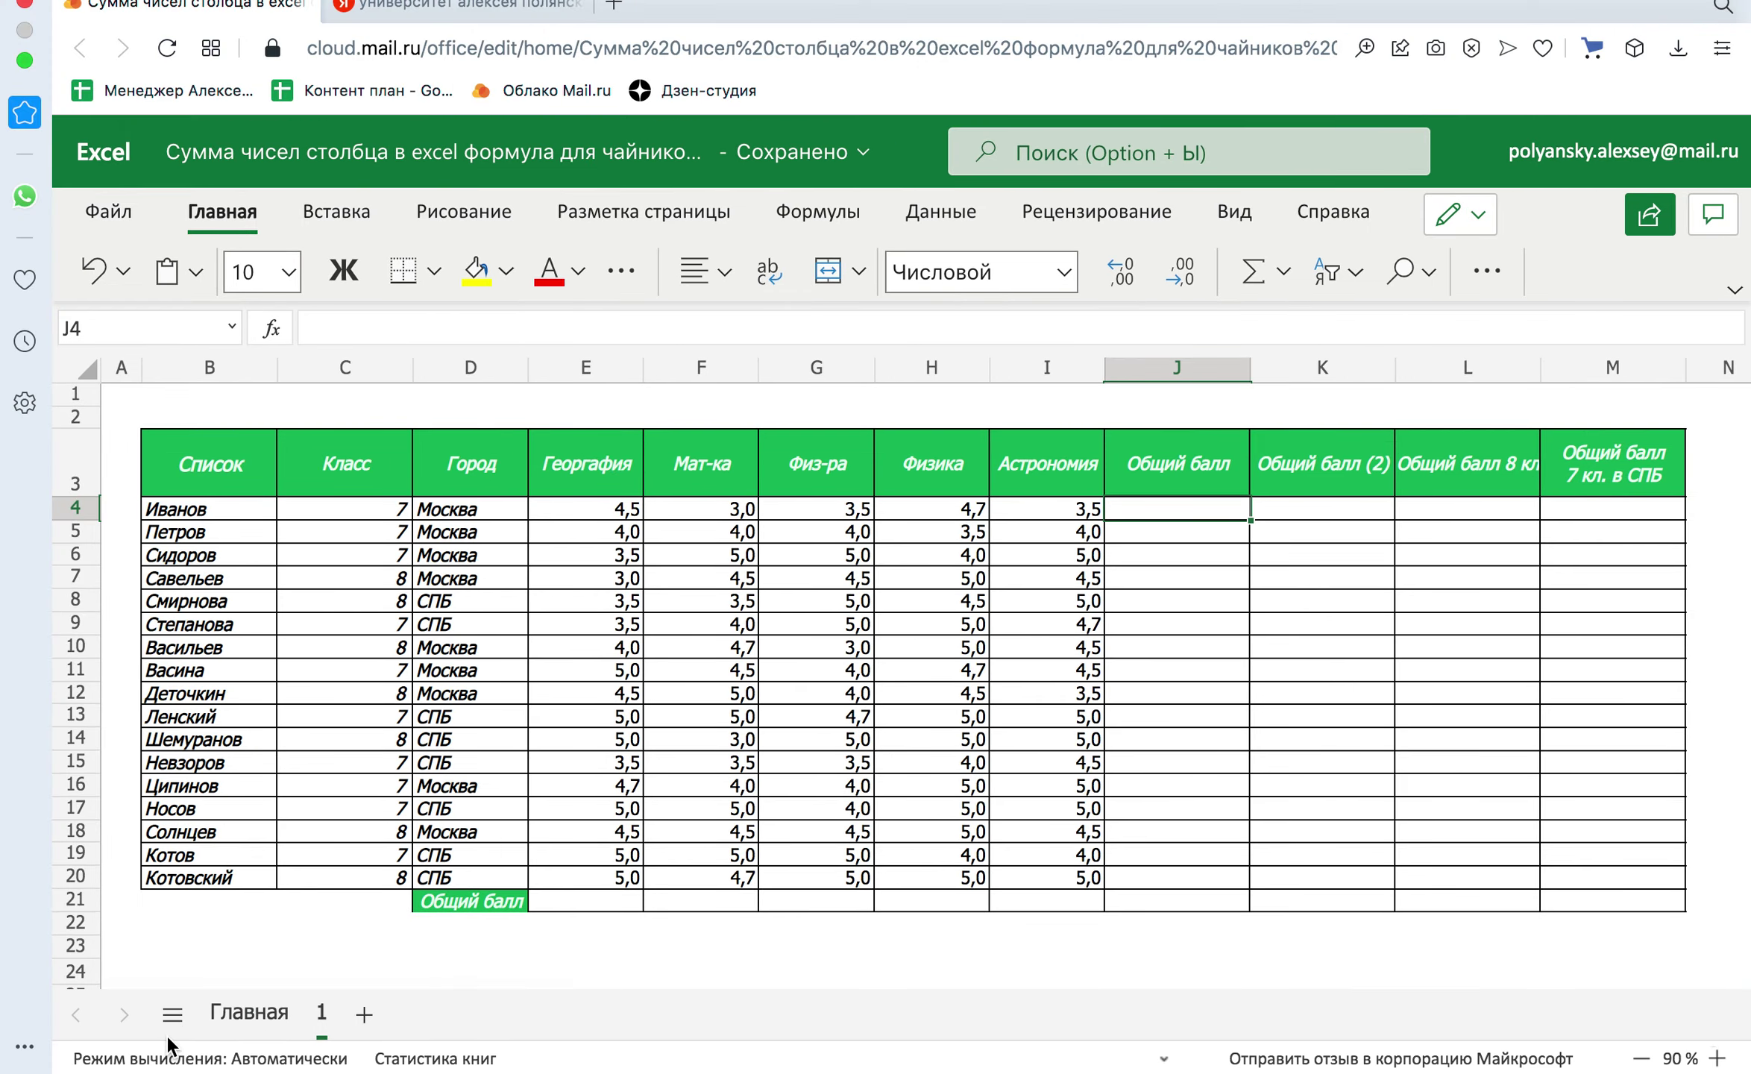
pyautogui.click(224, 1033)
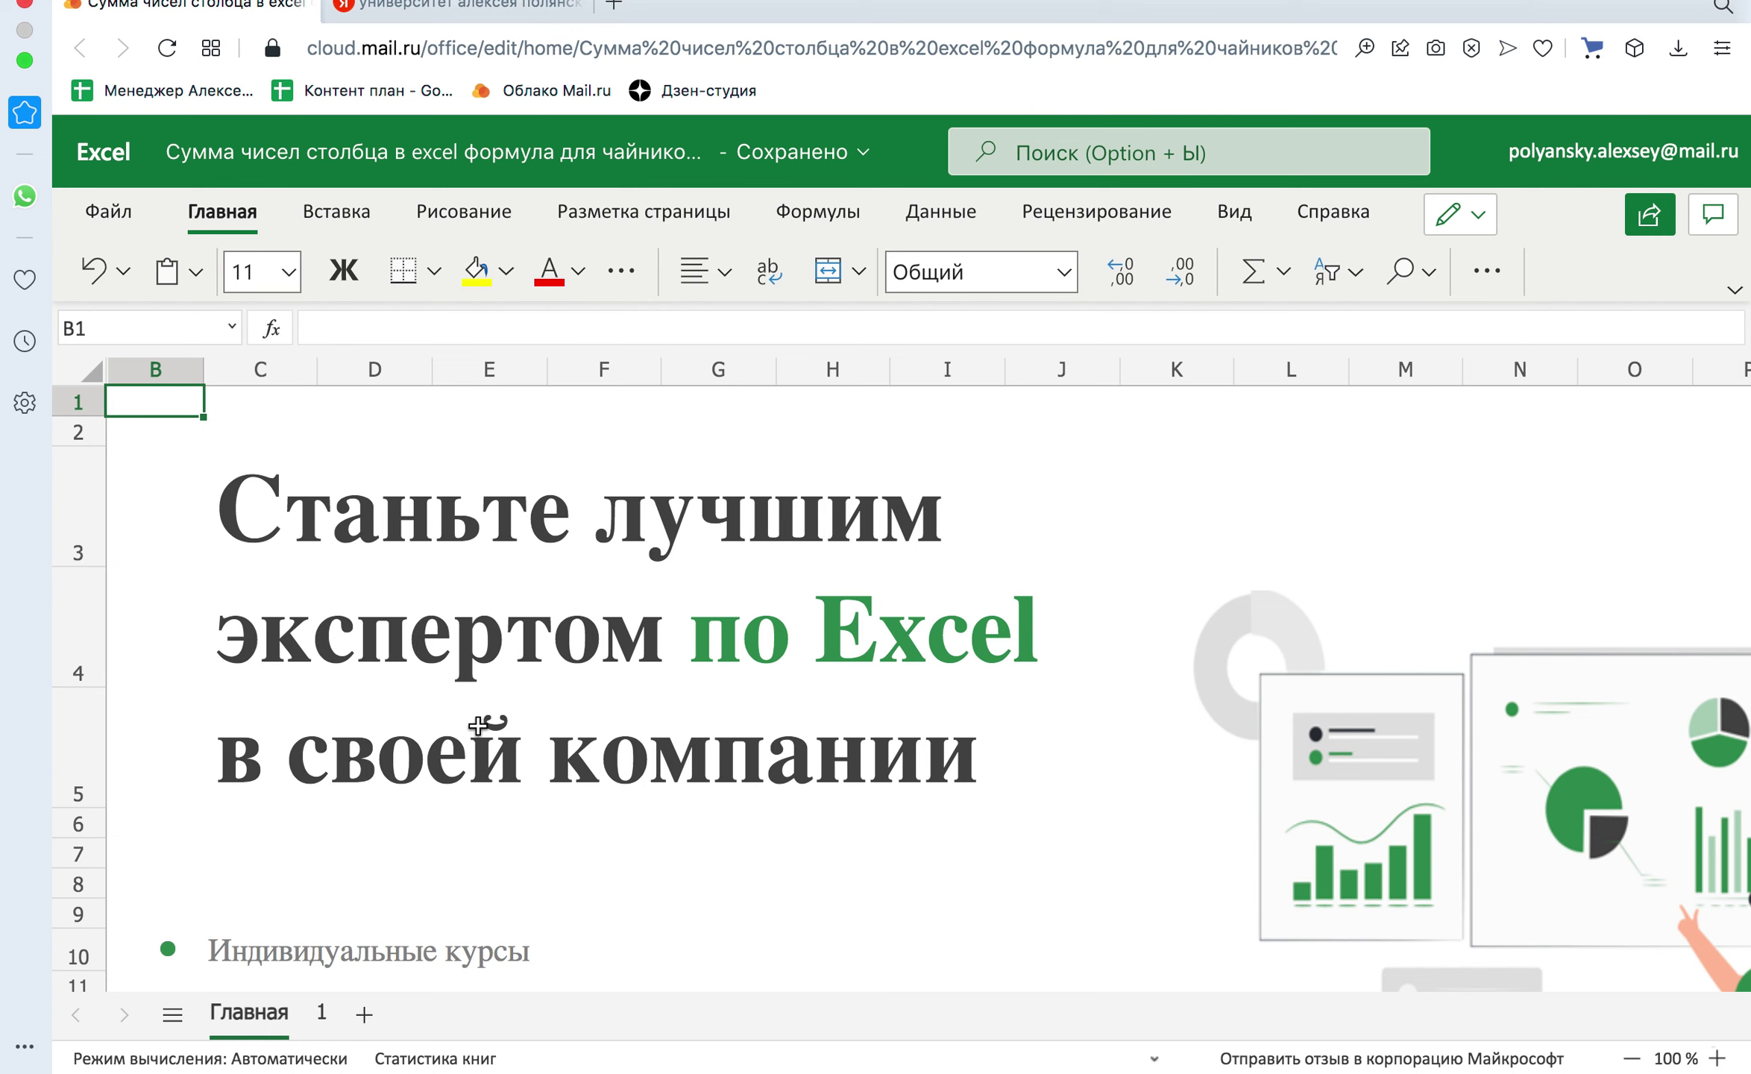
pyautogui.scroll(-5, 508, 794)
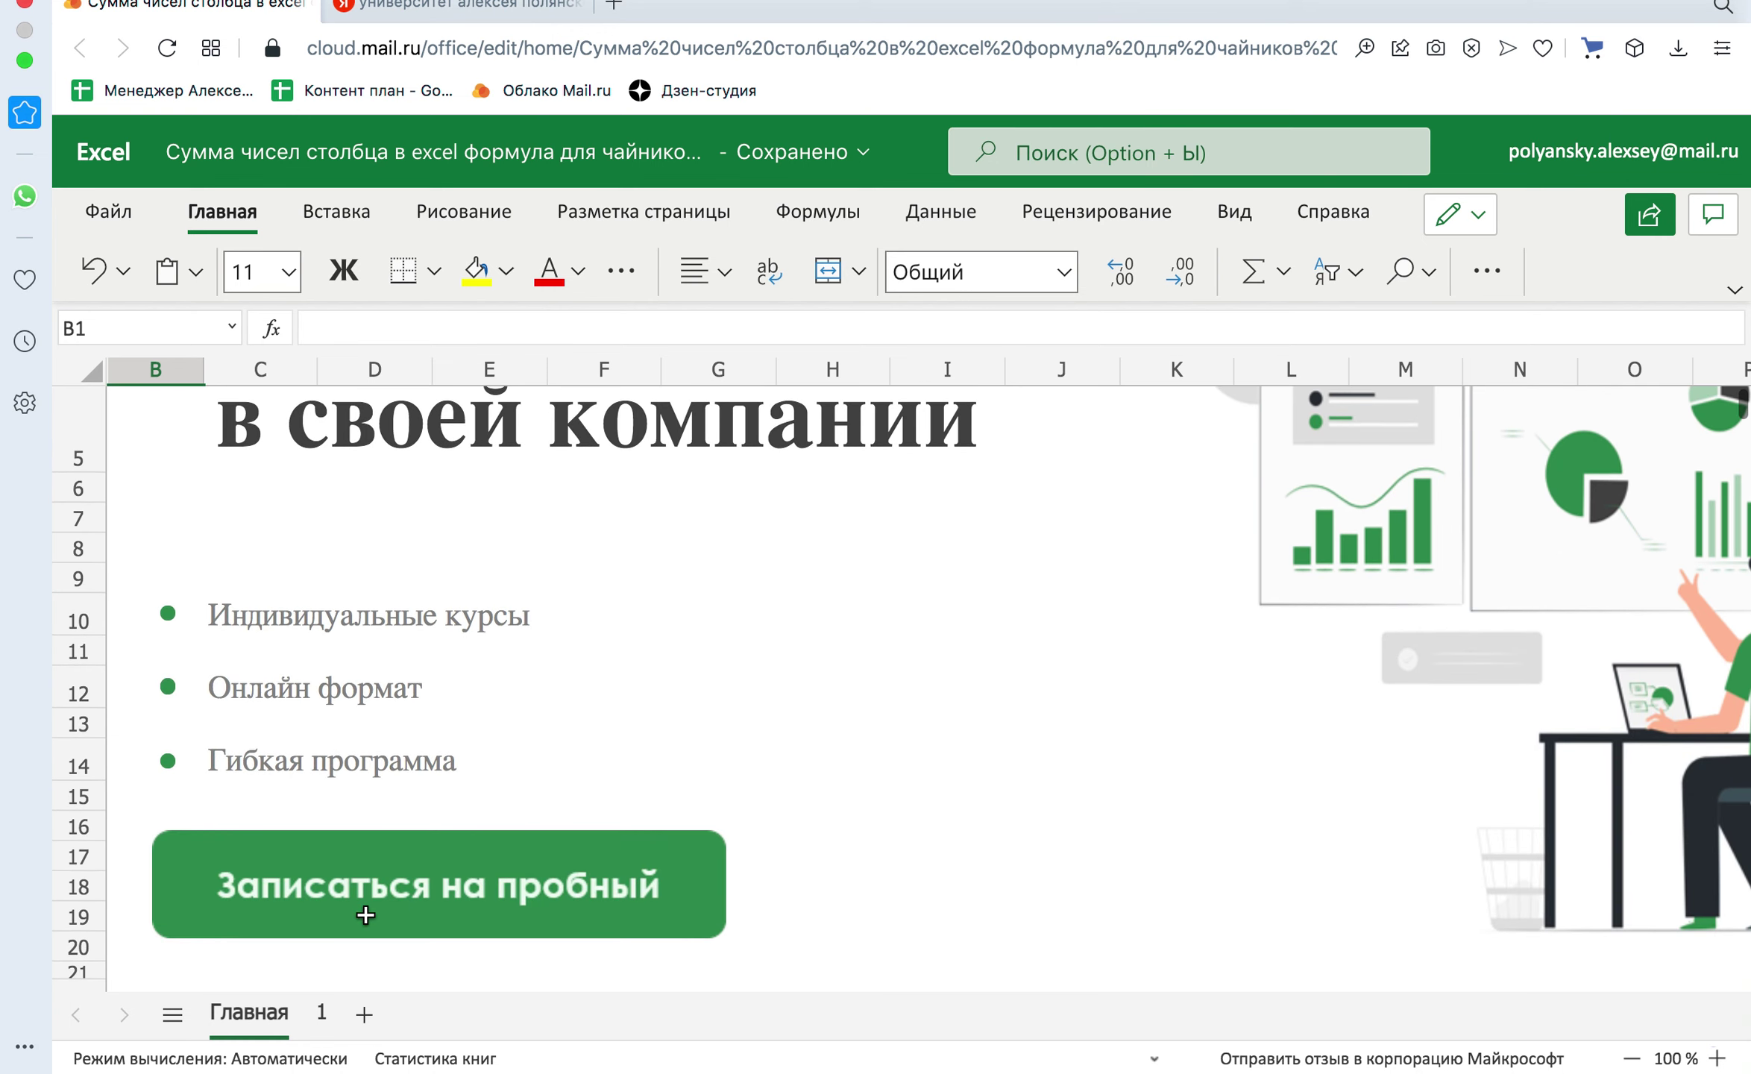
pyautogui.scroll(5, 371, 919)
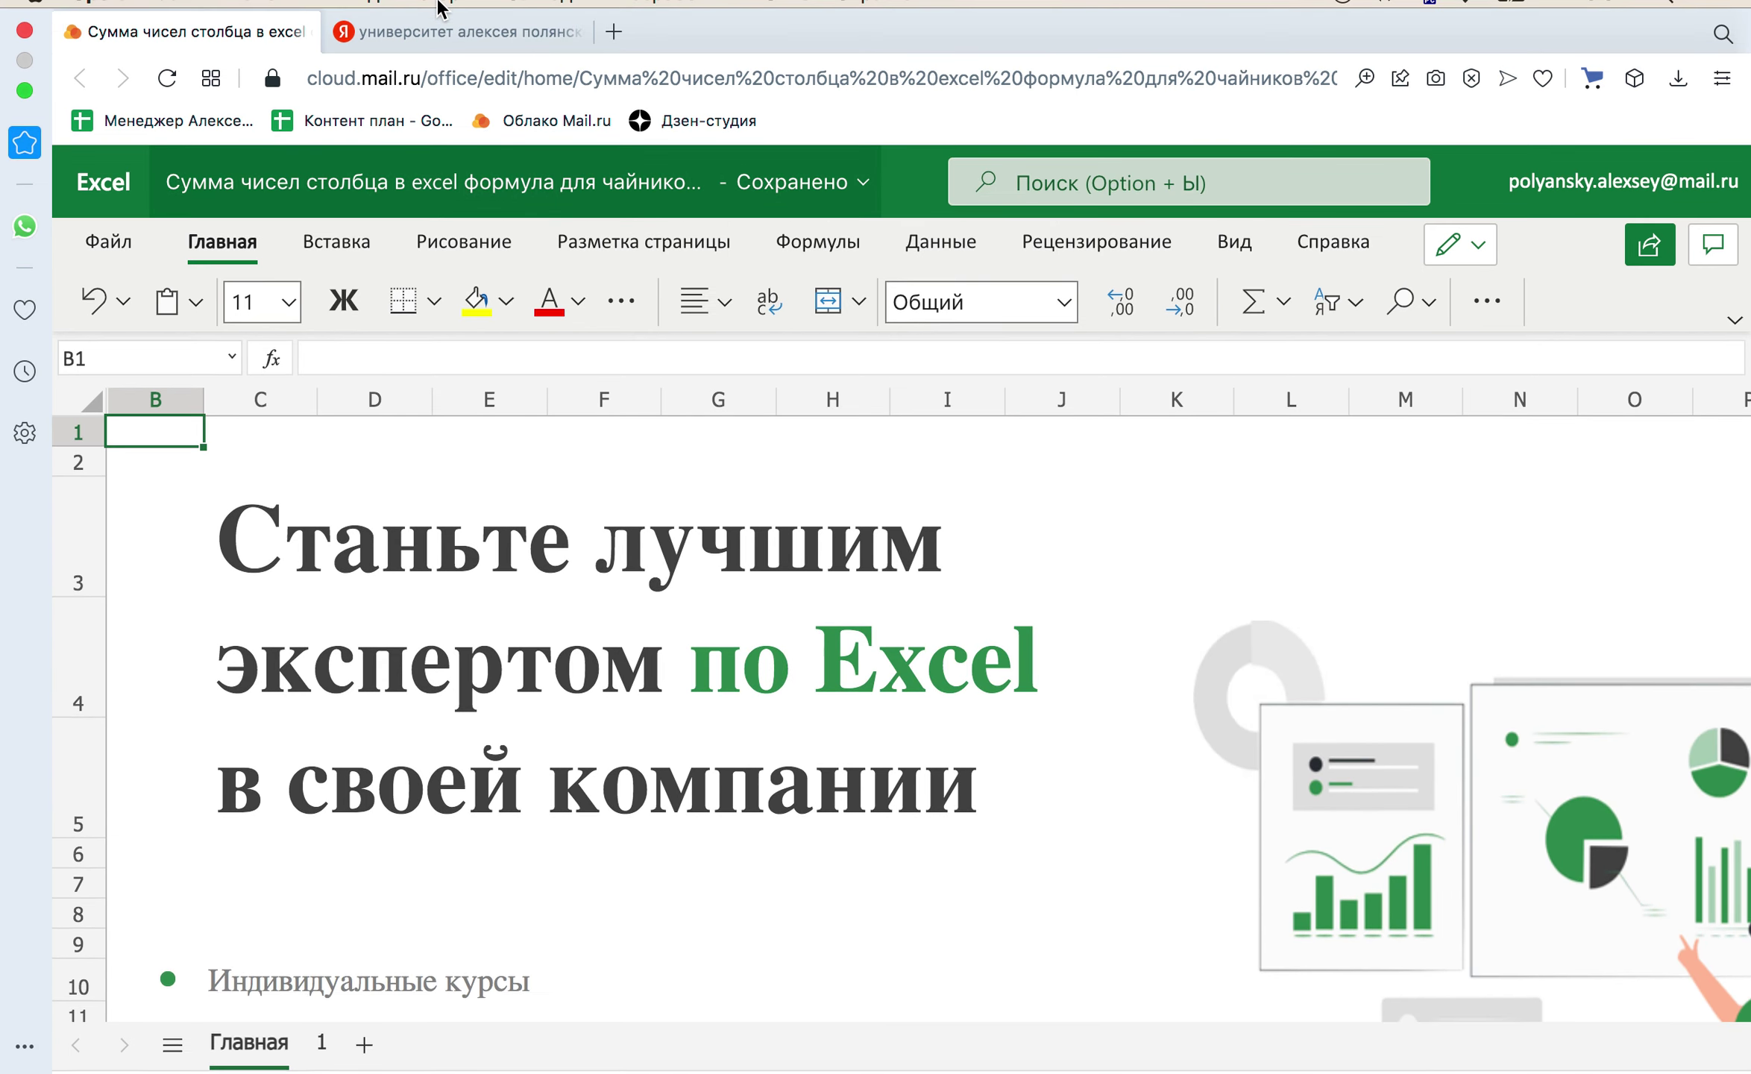
pyautogui.click(444, 35)
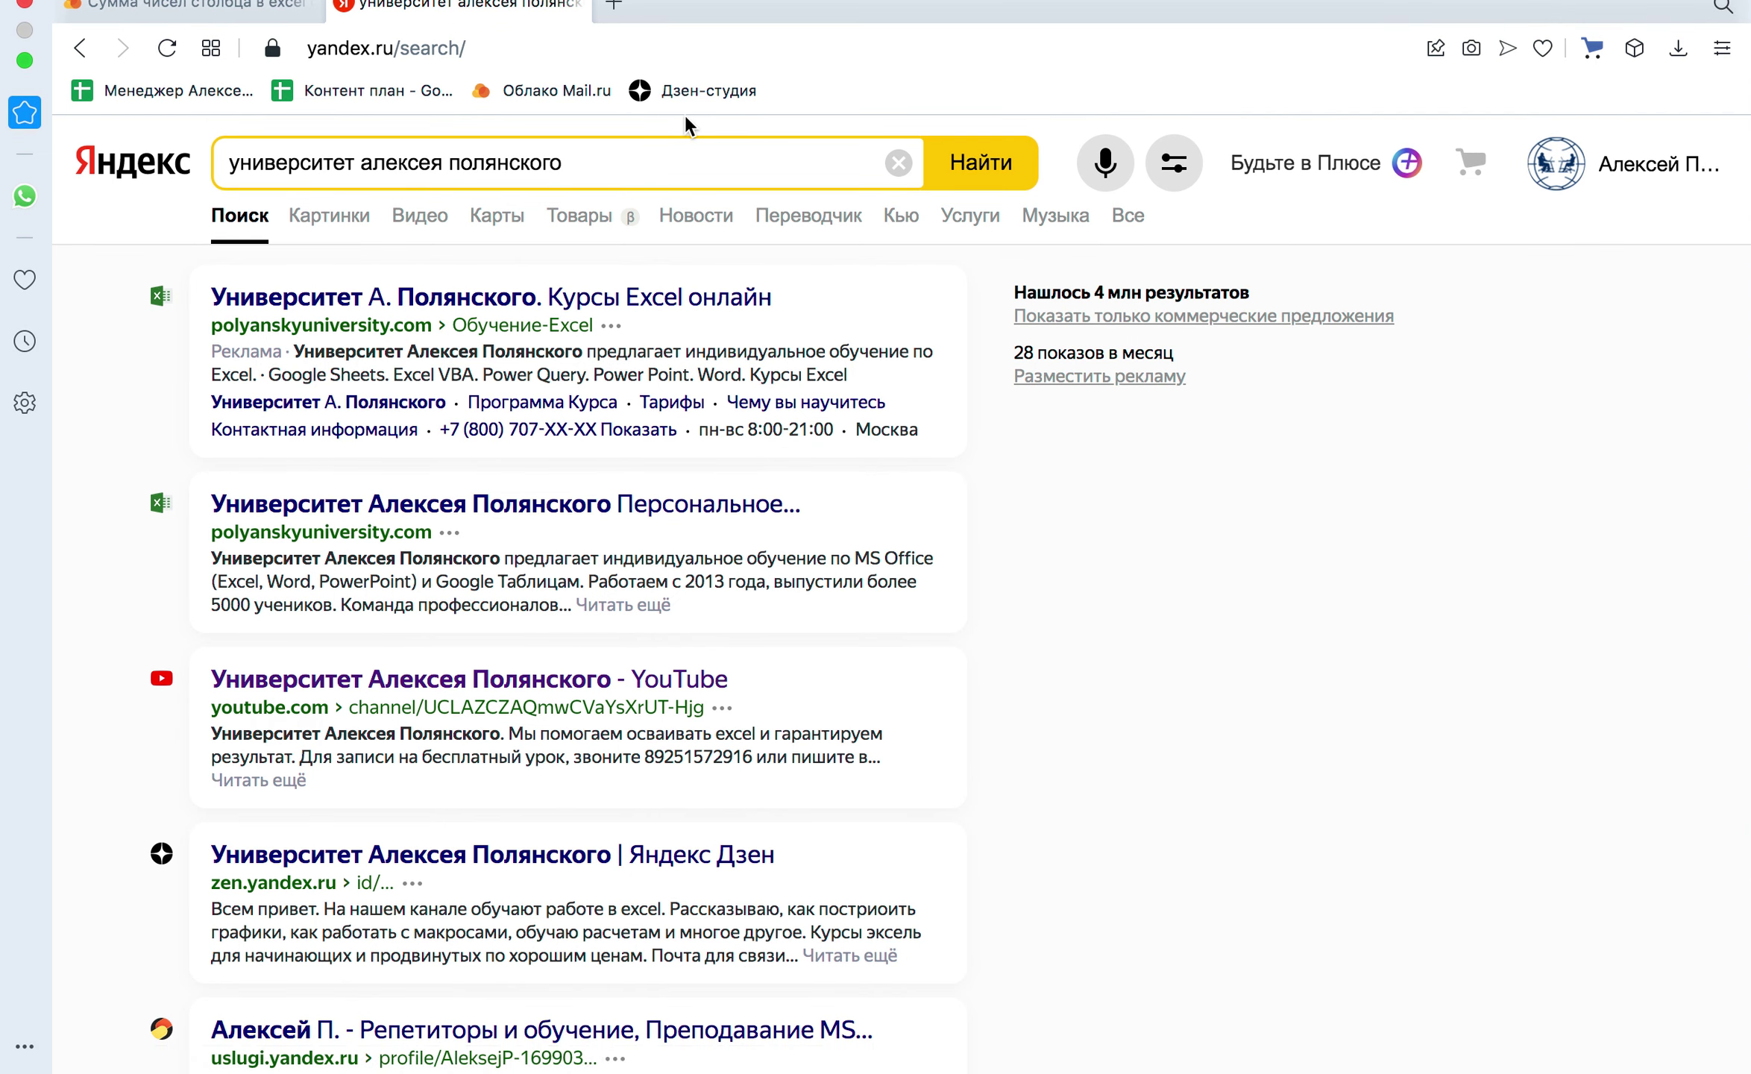
pyautogui.click(194, 6)
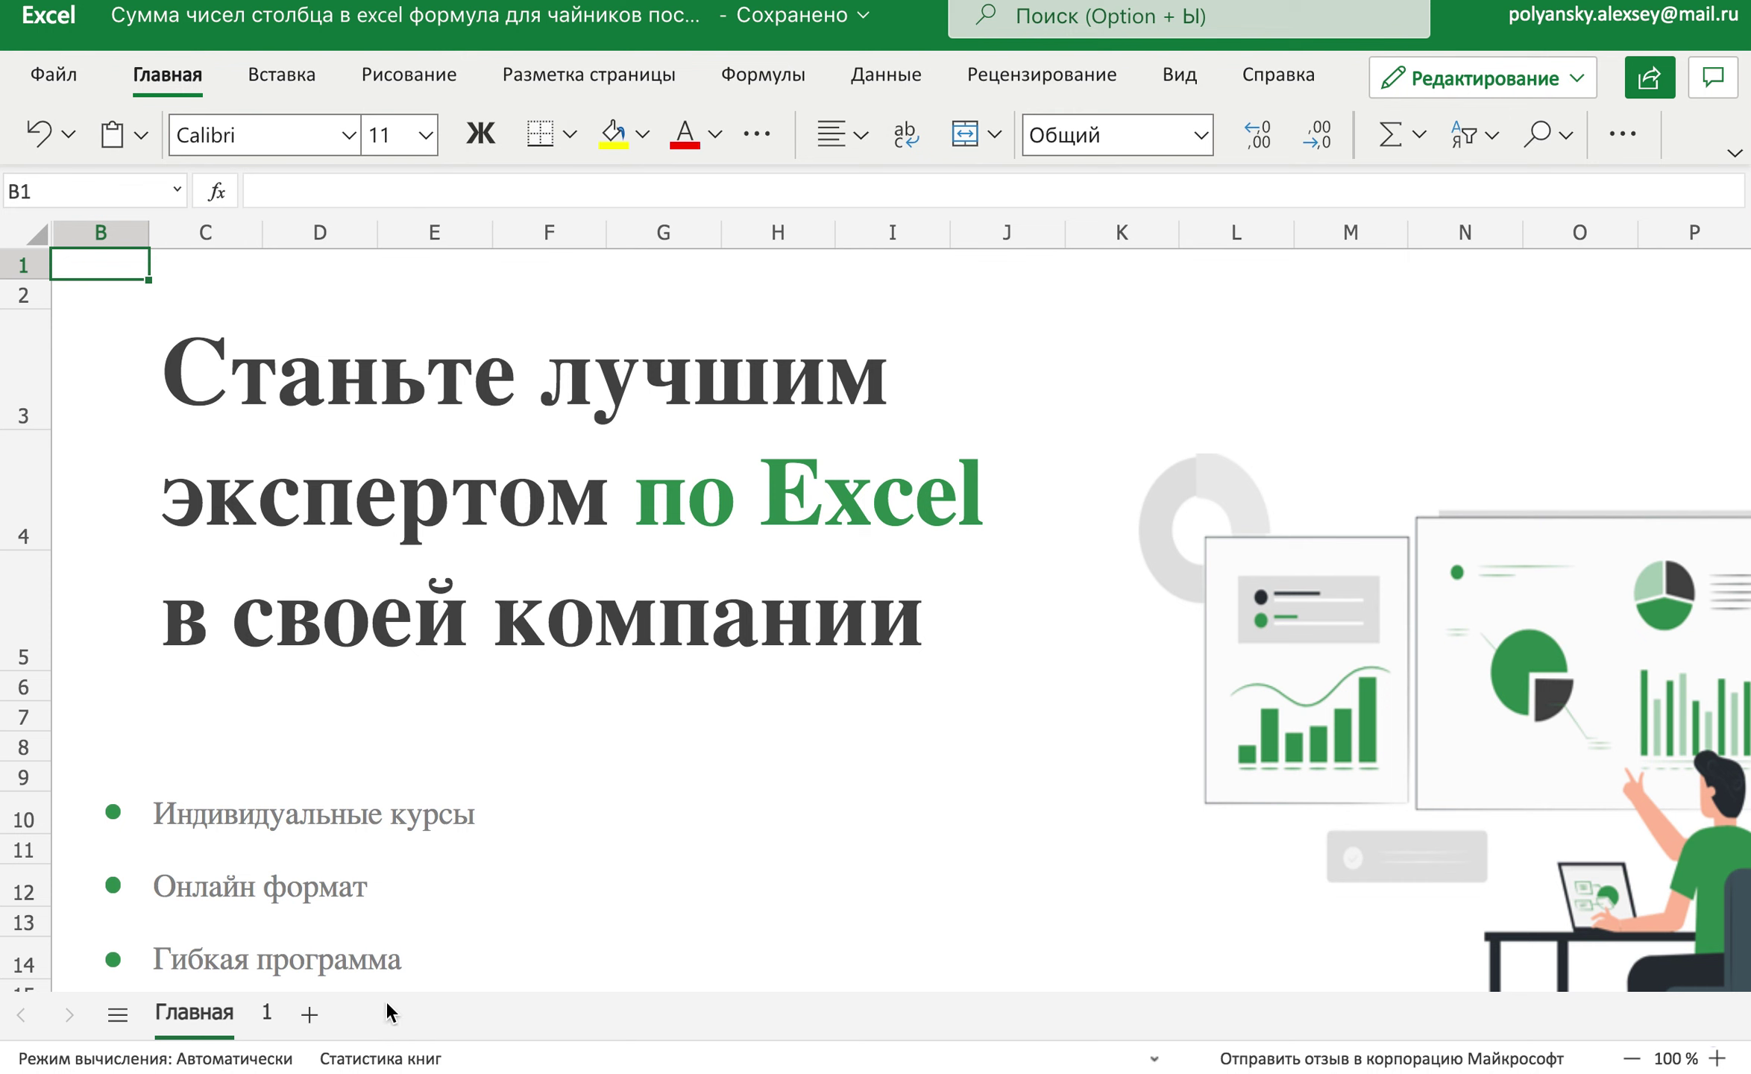
# On sheet 1, AutoSum the first student's five grades into J4
pyautogui.click(267, 1014)
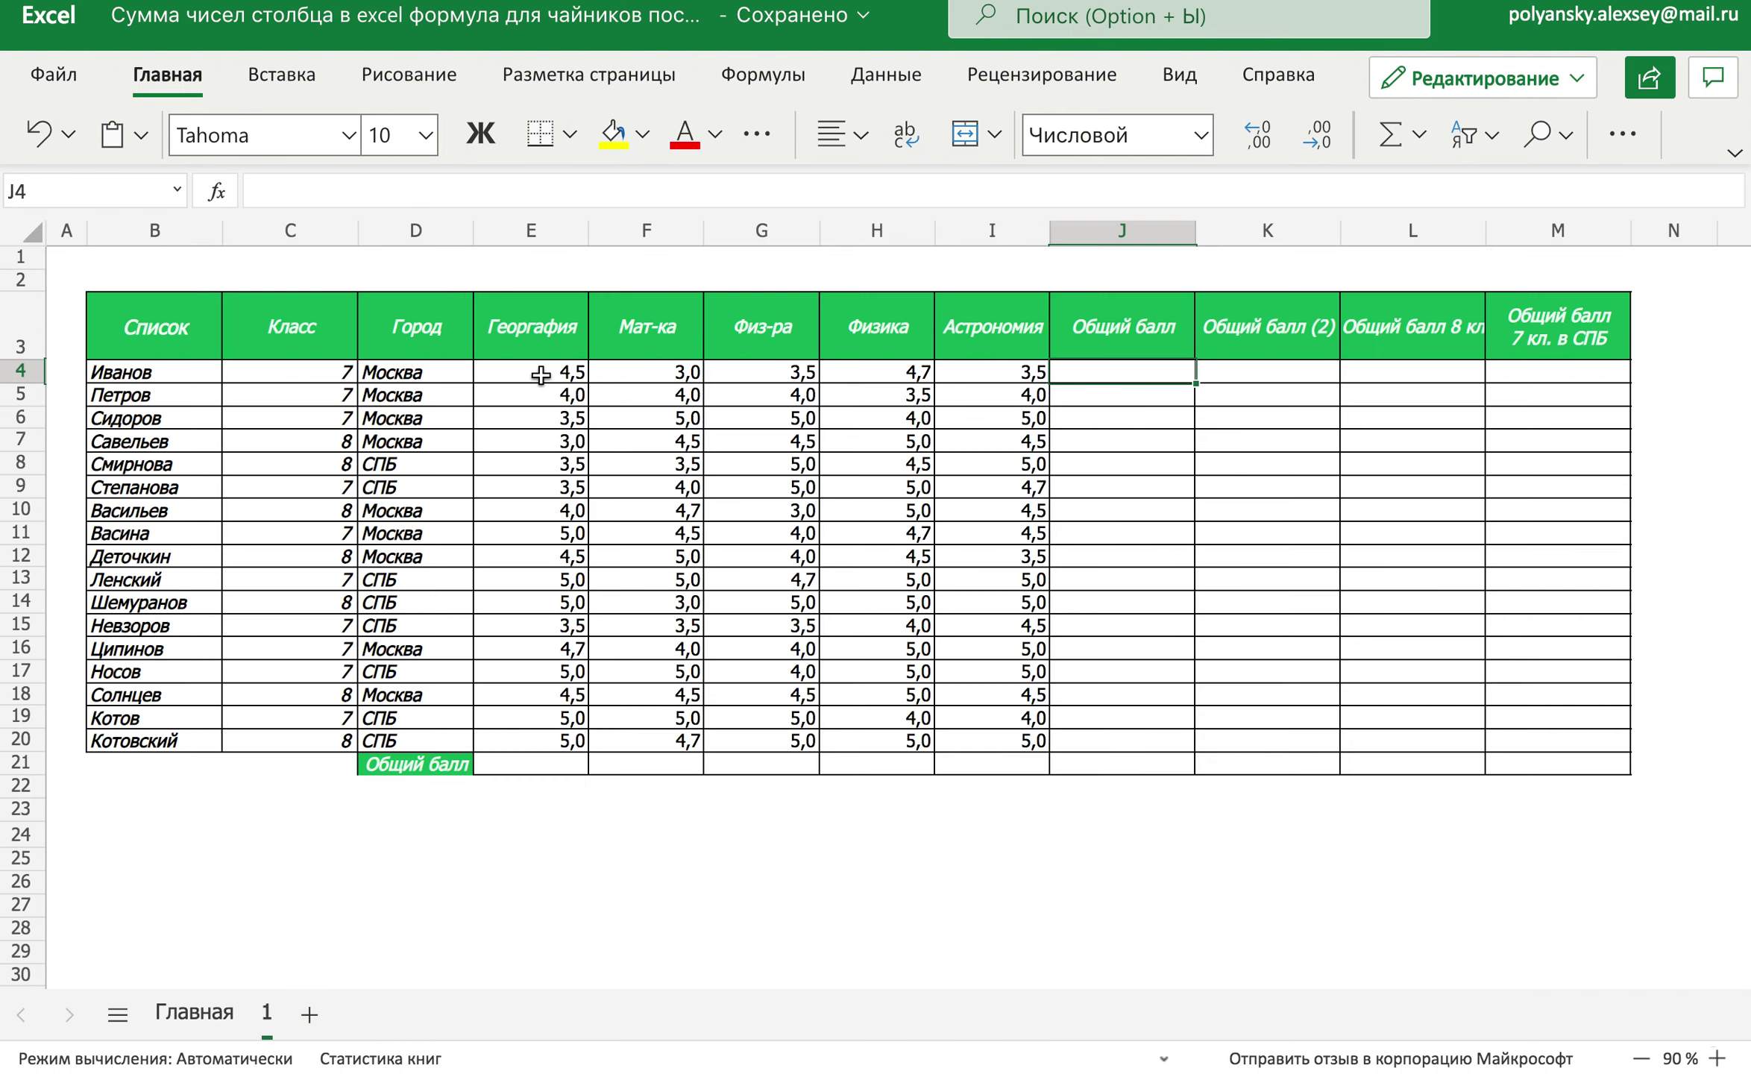
pyautogui.moveTo(541, 375); pyautogui.dragTo(975, 380)
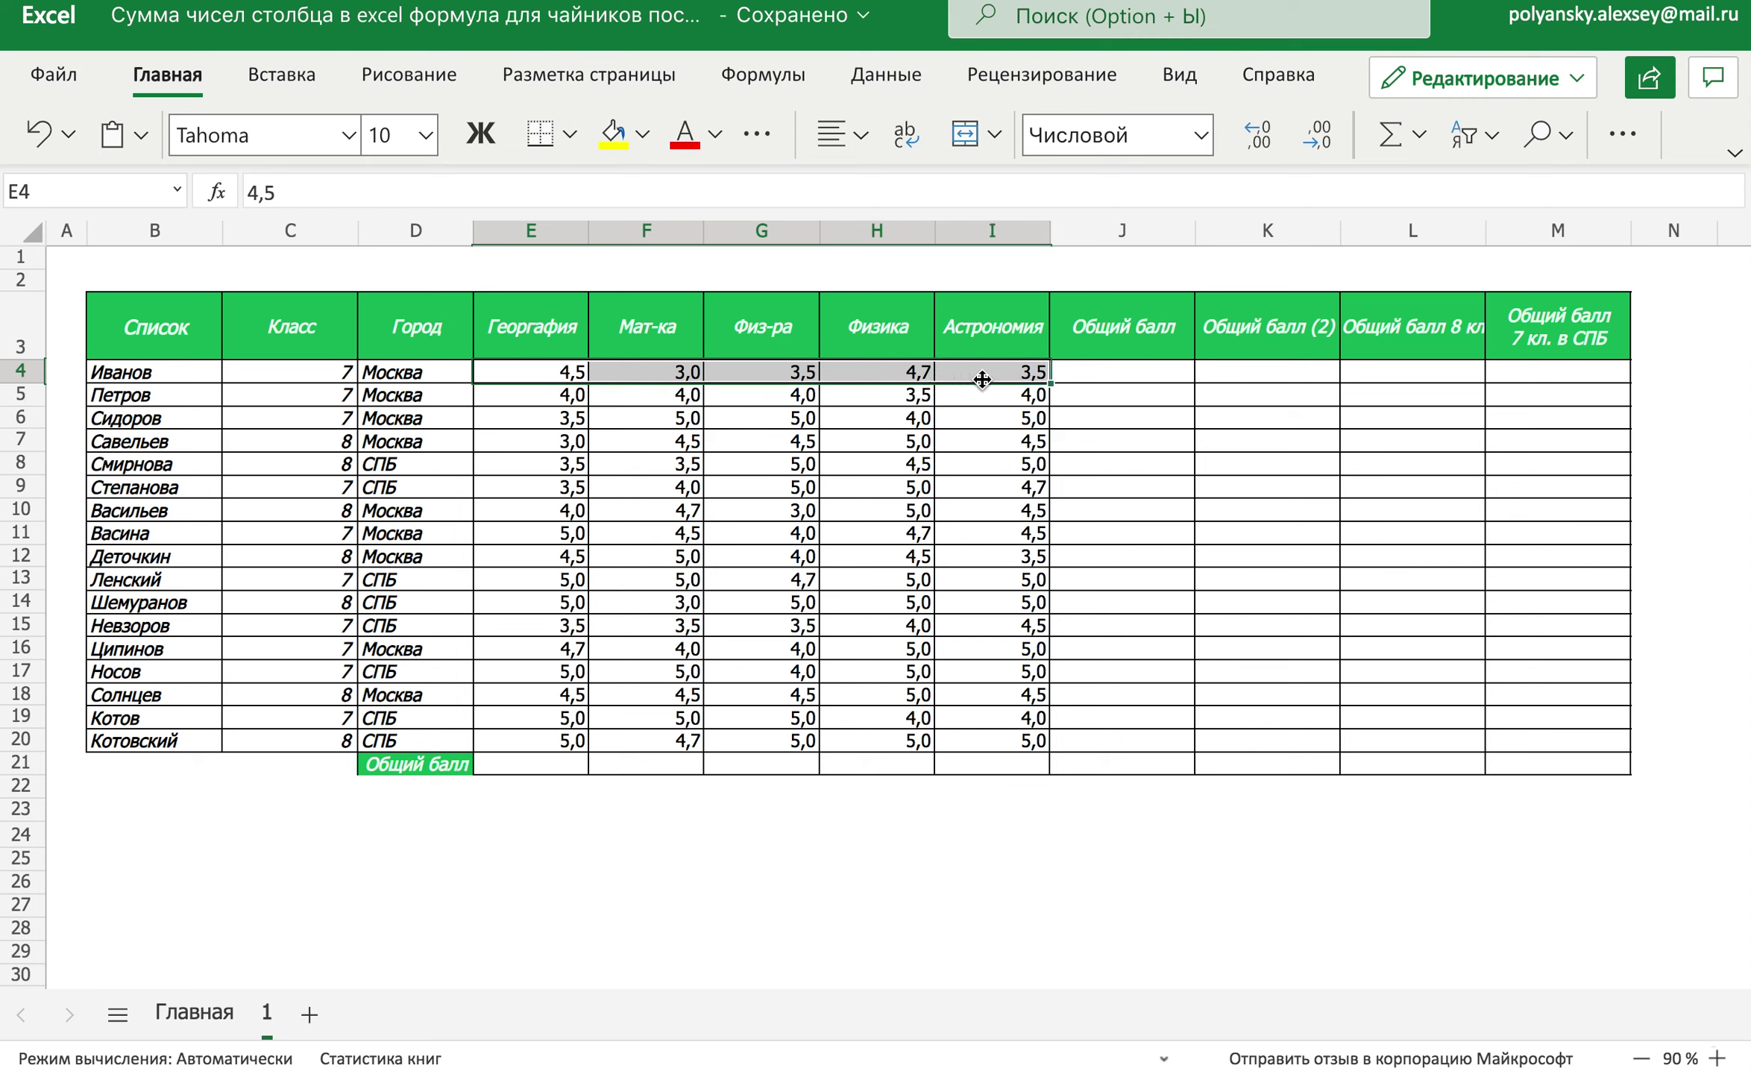
pyautogui.press('Down')
pyautogui.press('Down')
pyautogui.press('Down')
pyautogui.click(1078, 373)
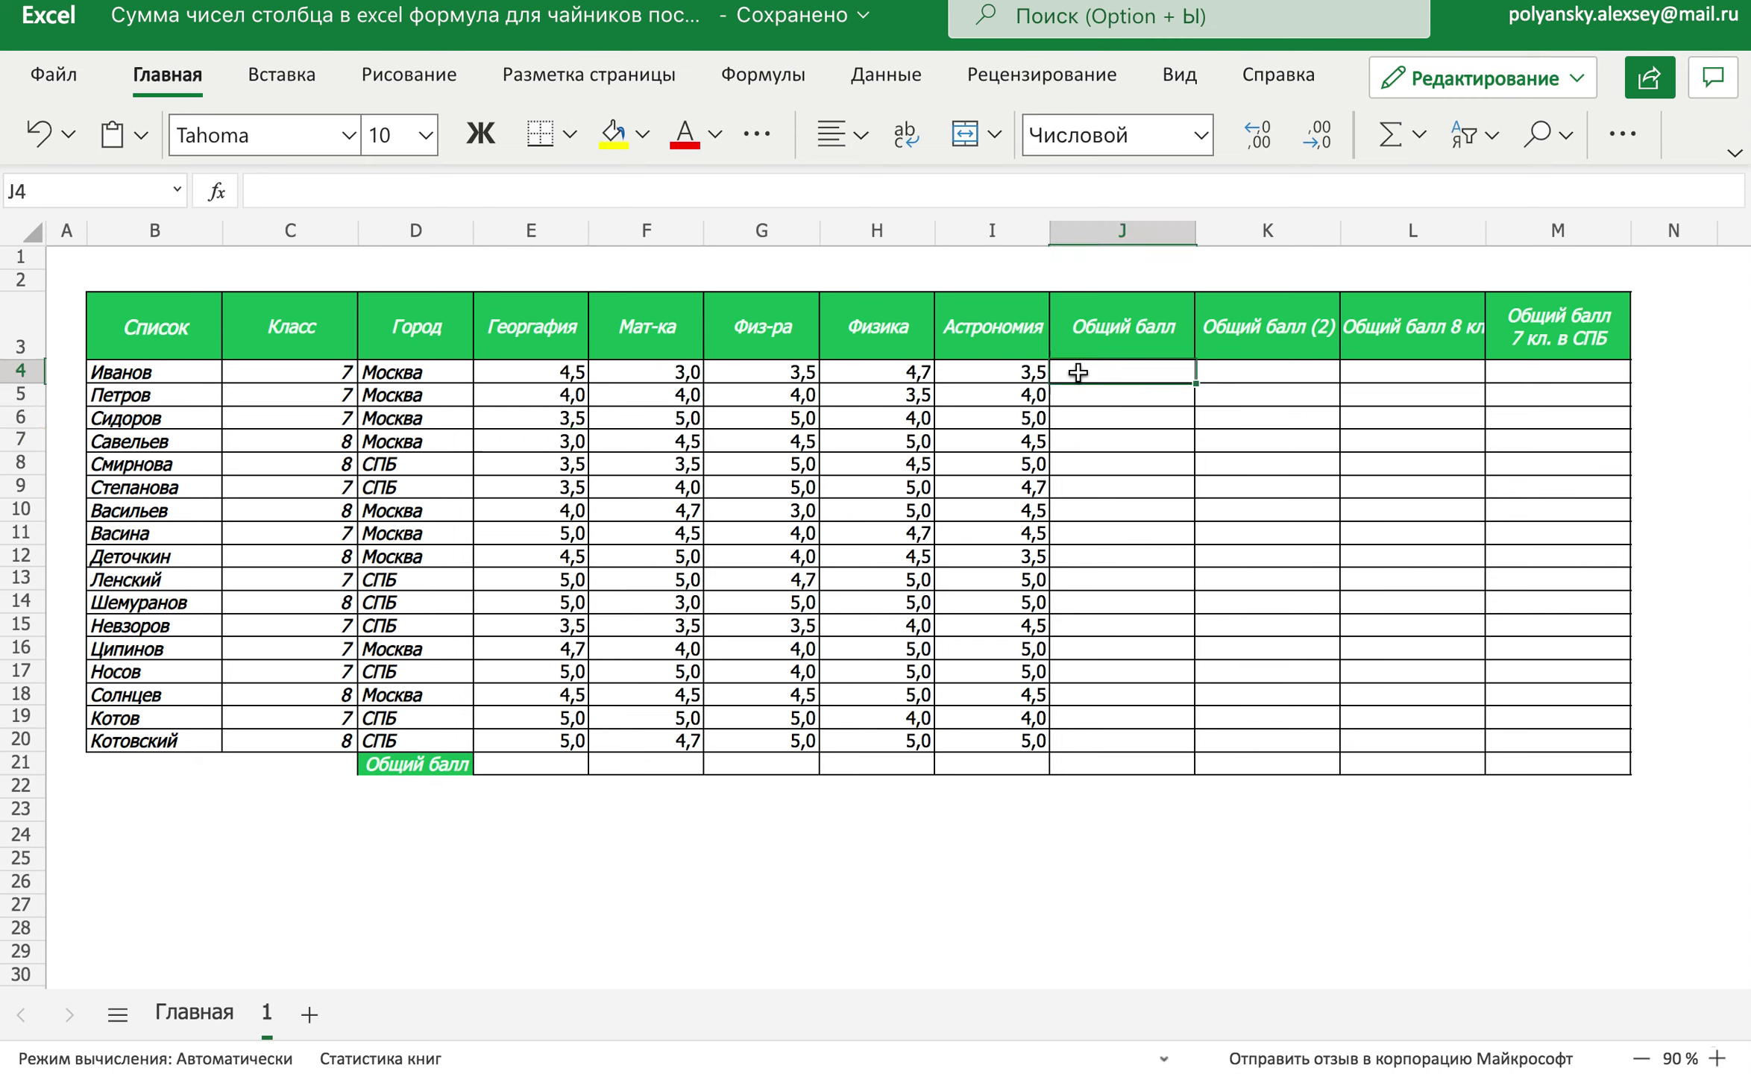
pyautogui.click(1418, 136)
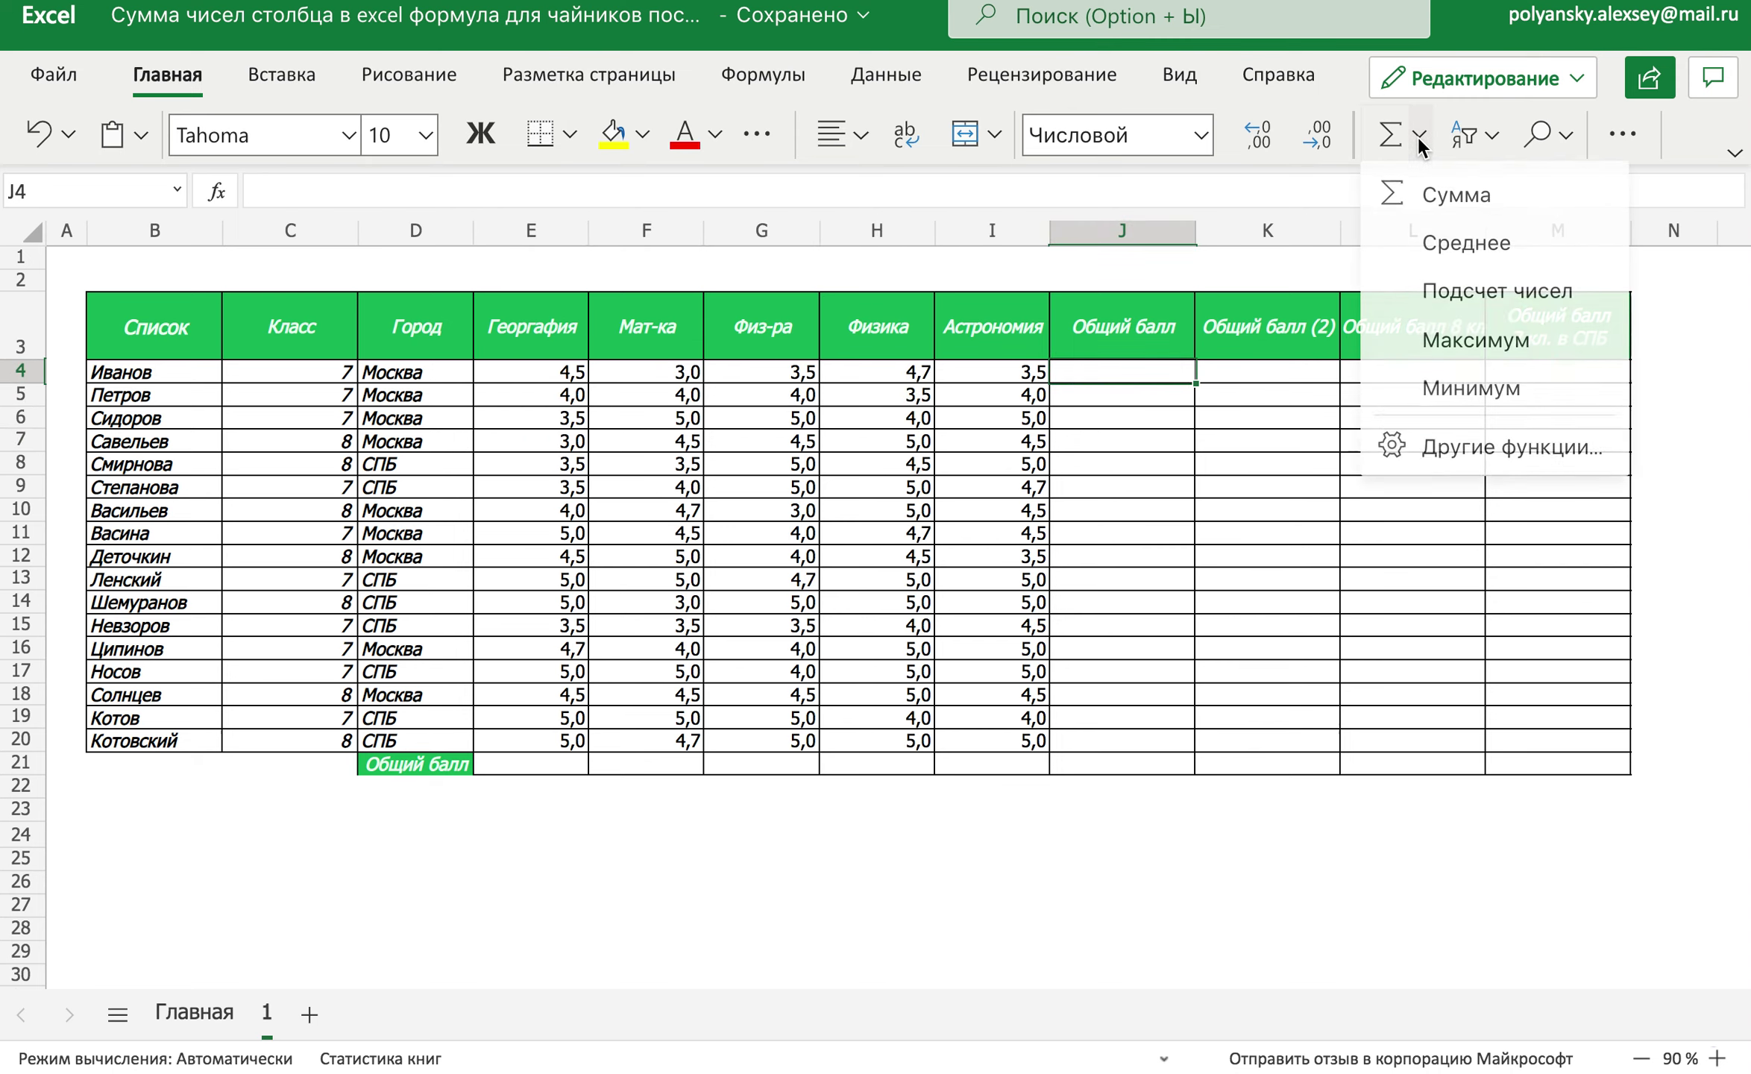
pyautogui.click(1444, 196)
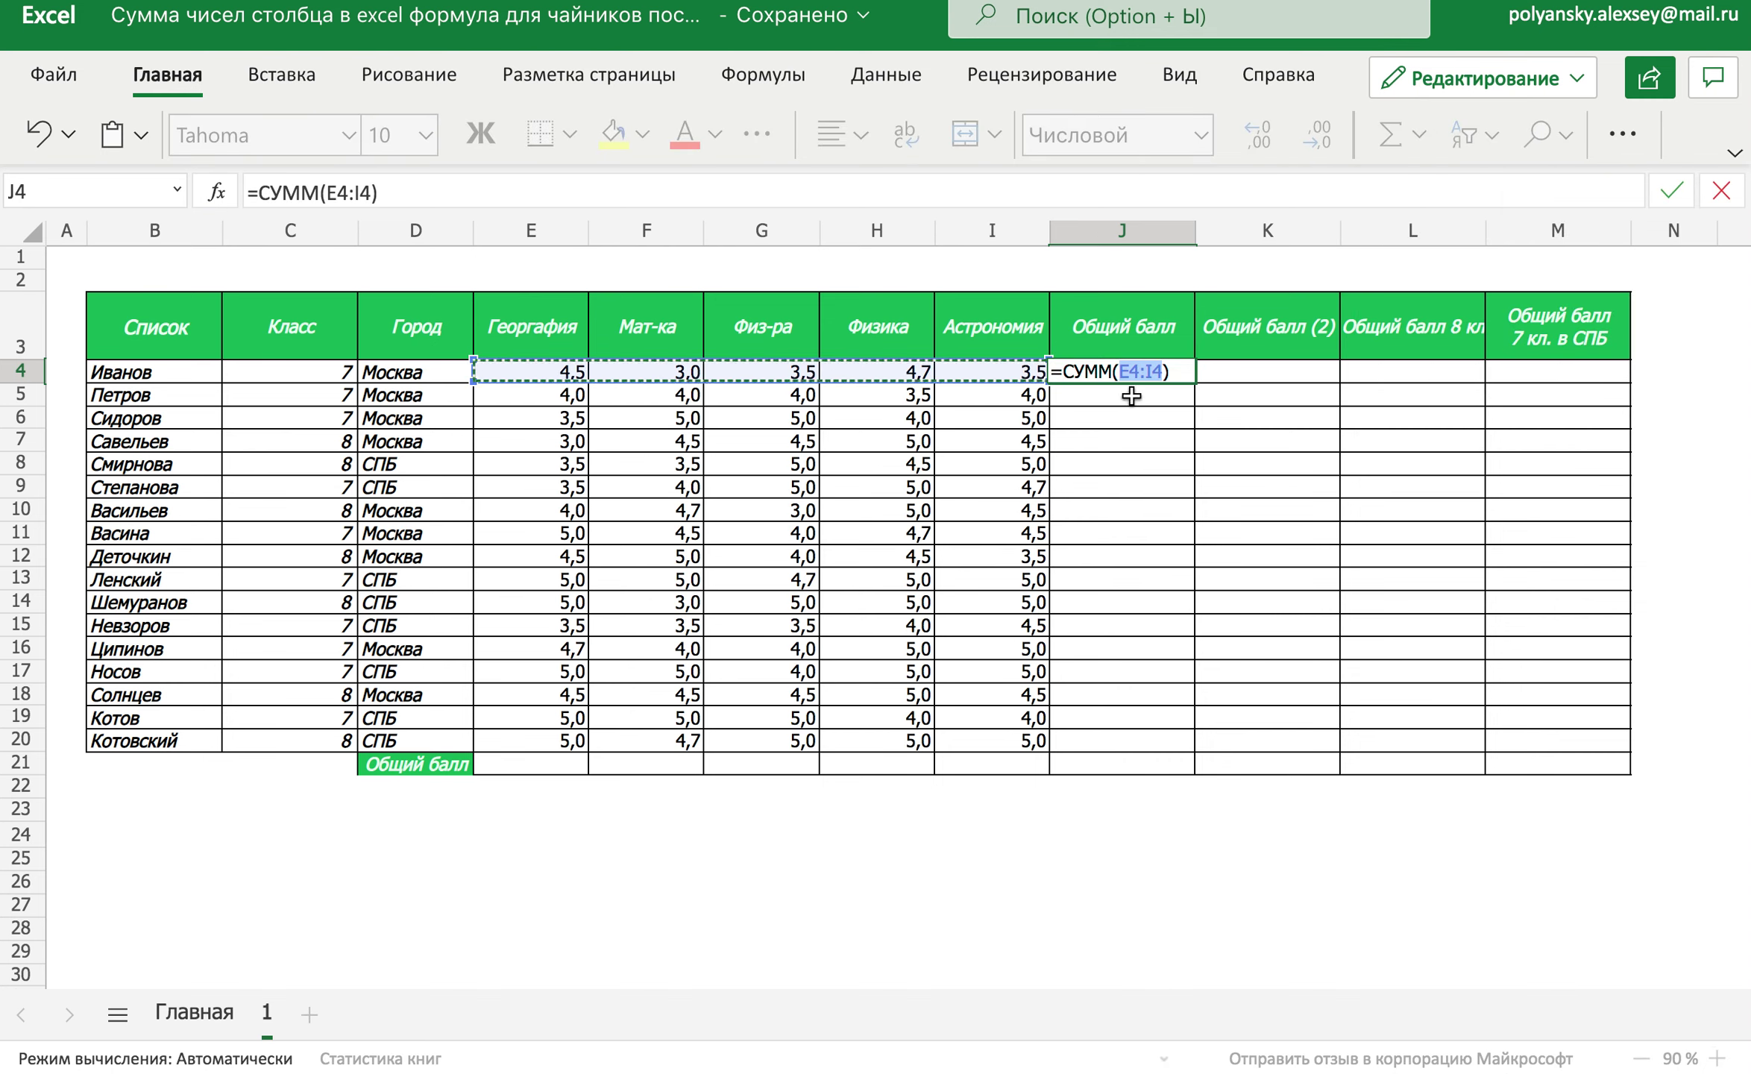
pyautogui.press('Return')
# Fill the J4 sum down to J20, then clear those sums and select all grades
pyautogui.click(1188, 375)
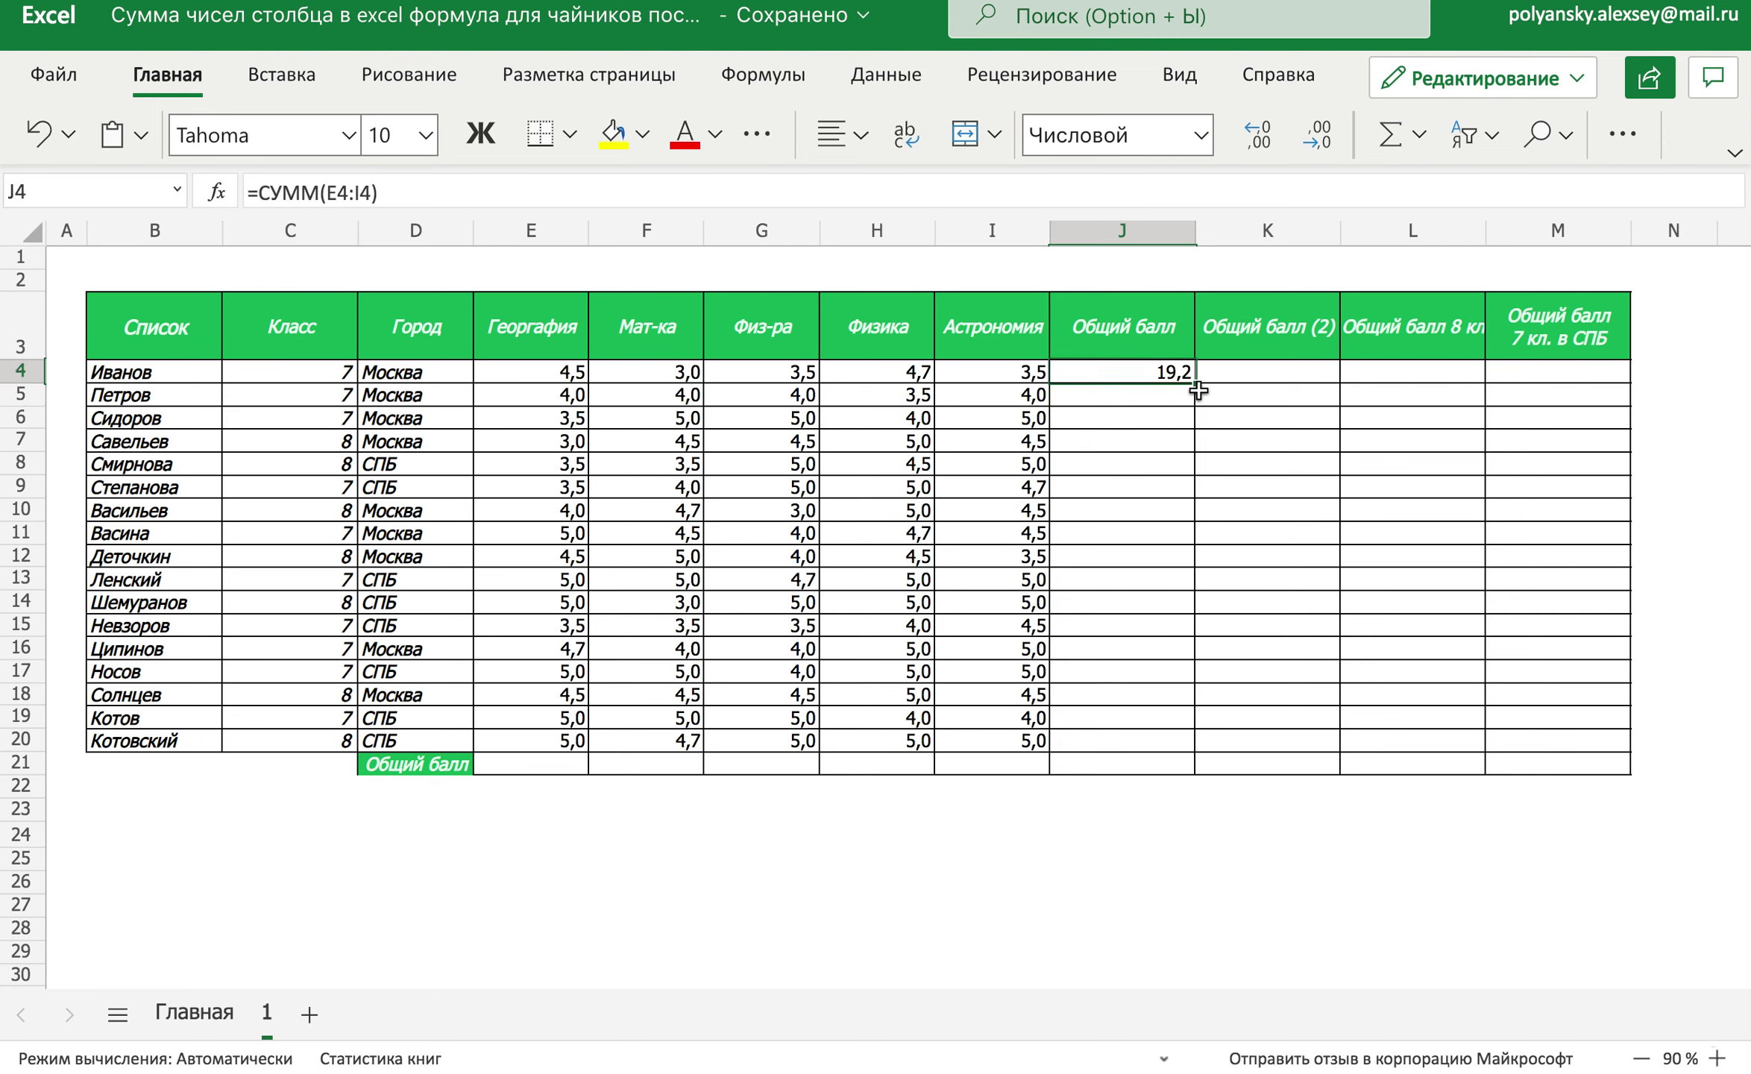
pyautogui.moveTo(1193, 384); pyautogui.dragTo(1146, 740)
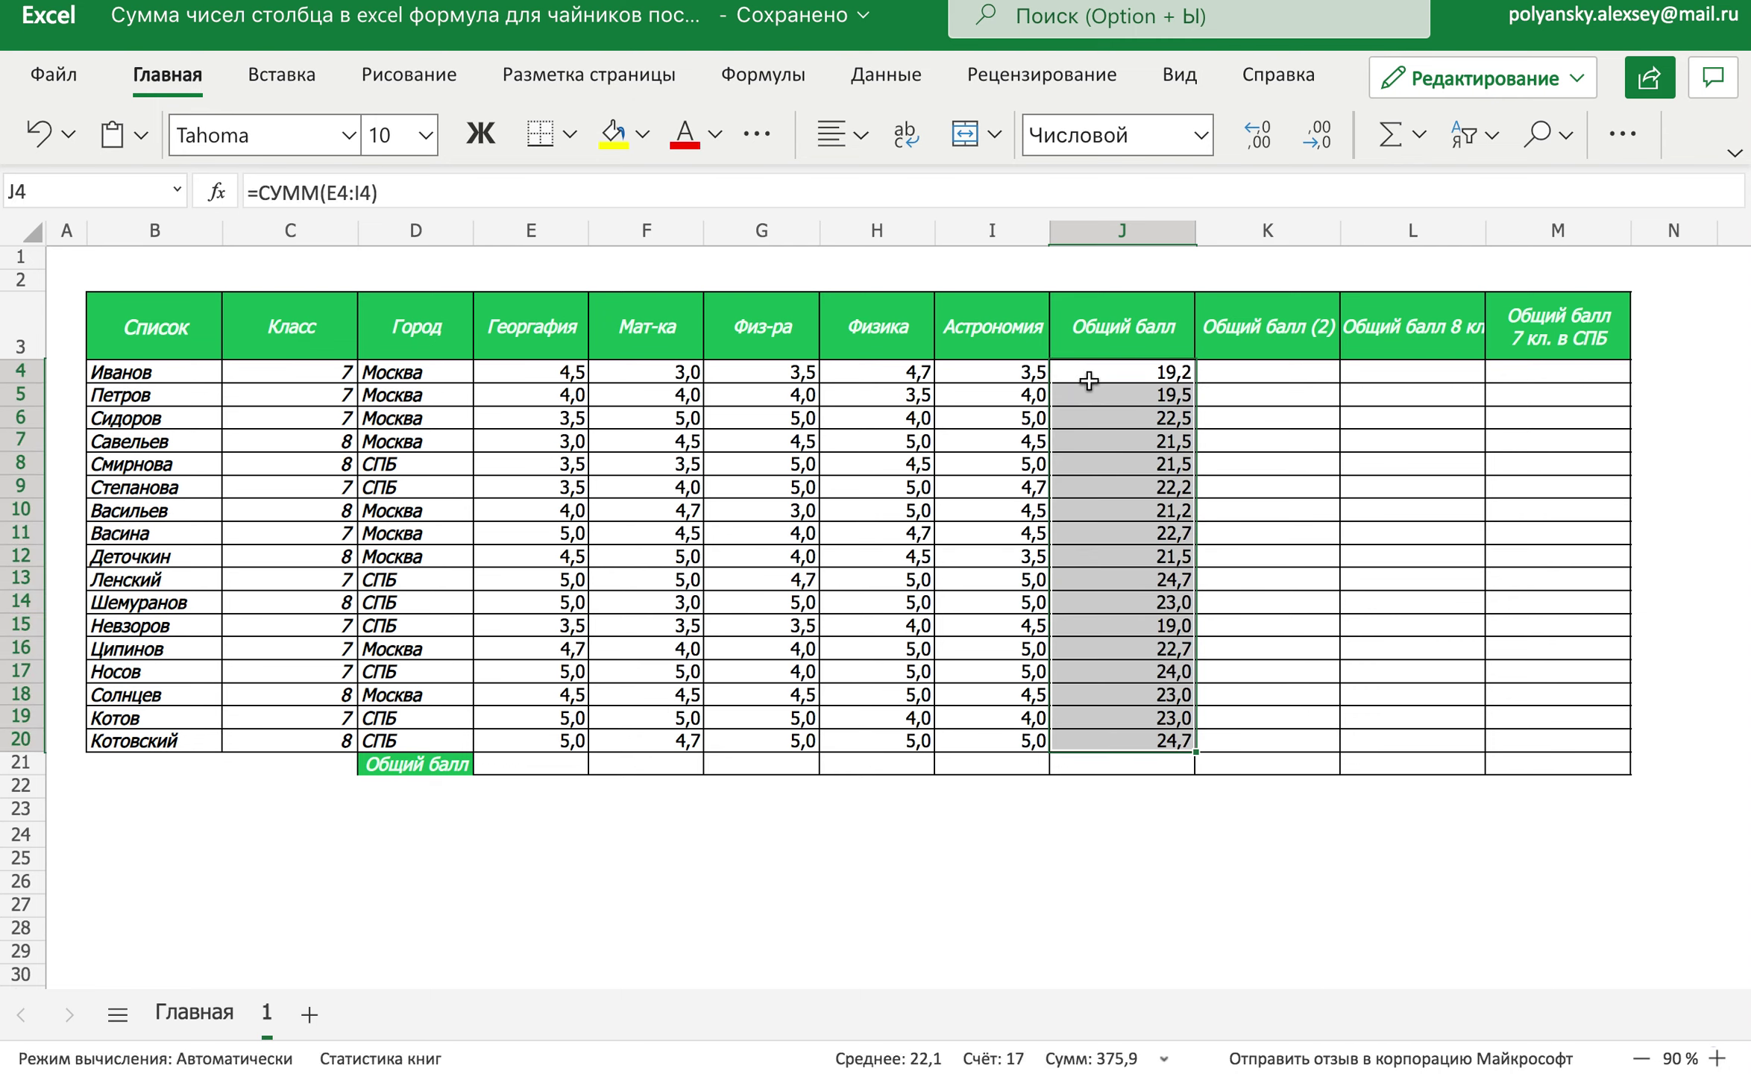
pyautogui.press('Delete')
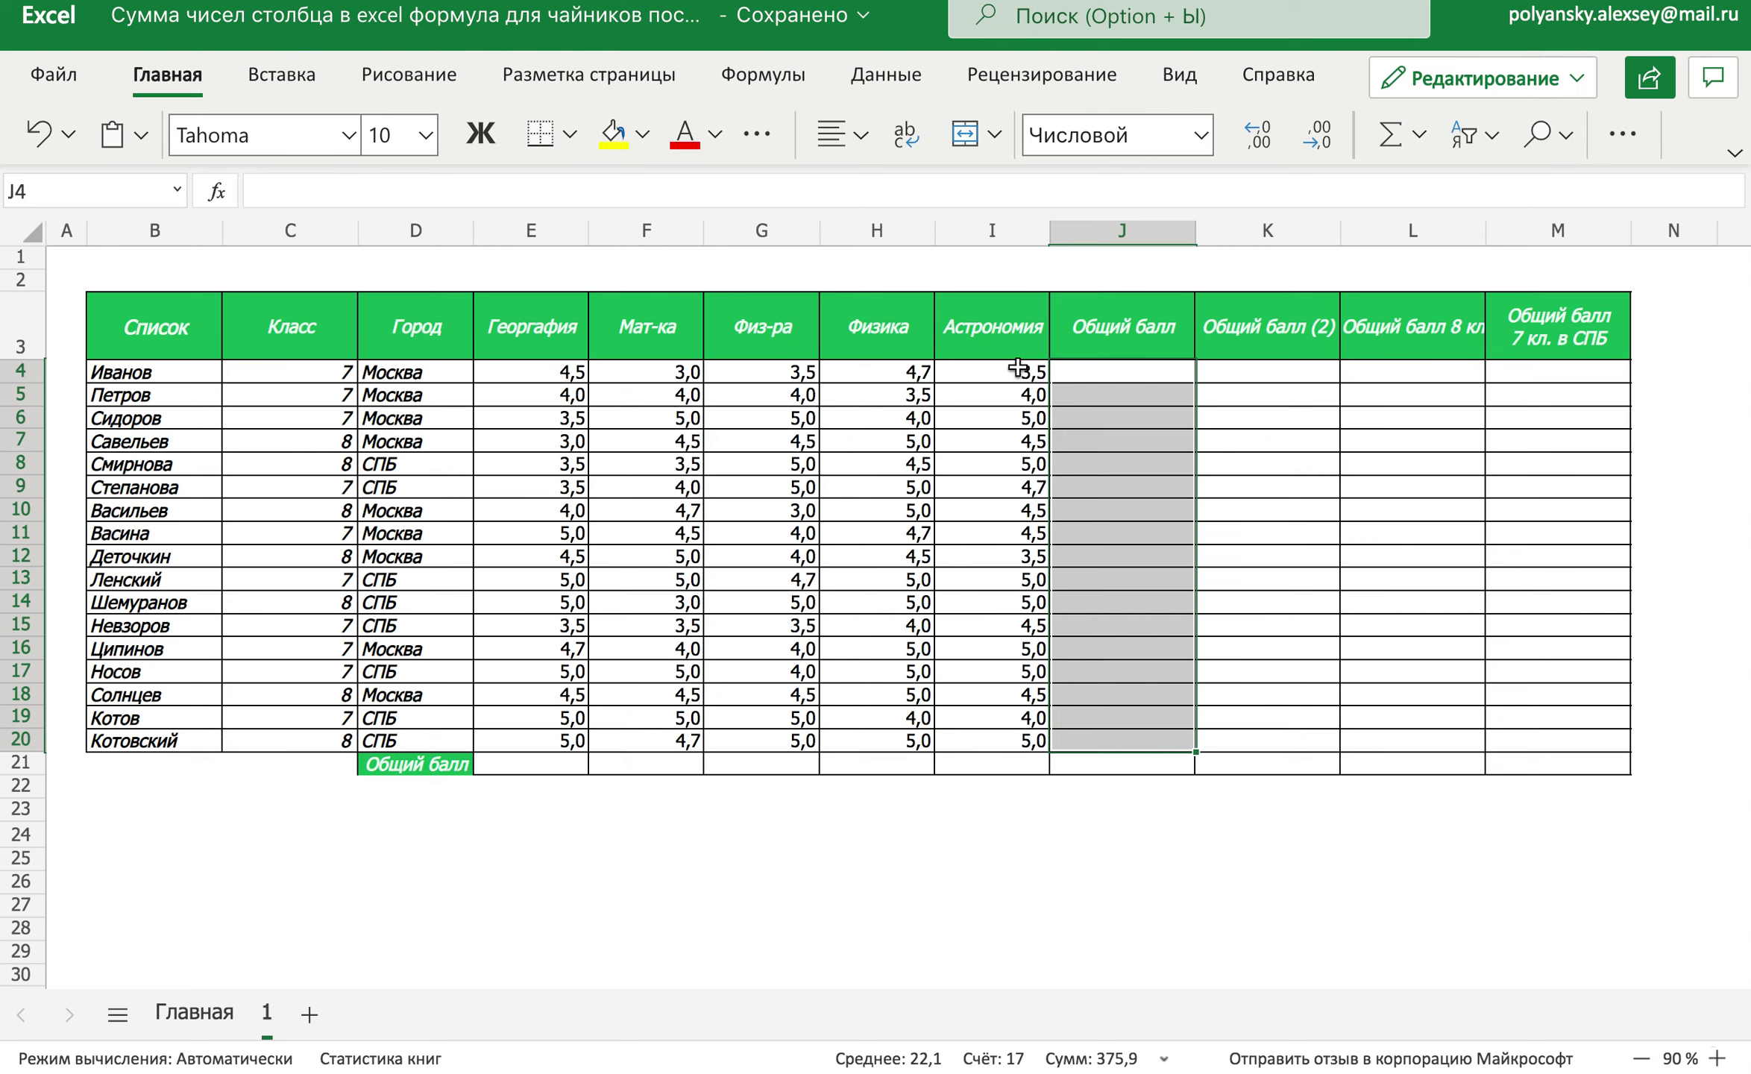
pyautogui.moveTo(578, 370)
pyautogui.mouseDown()
pyautogui.moveTo(1006, 713)
pyautogui.moveTo(1007, 738)
pyautogui.mouseUp()
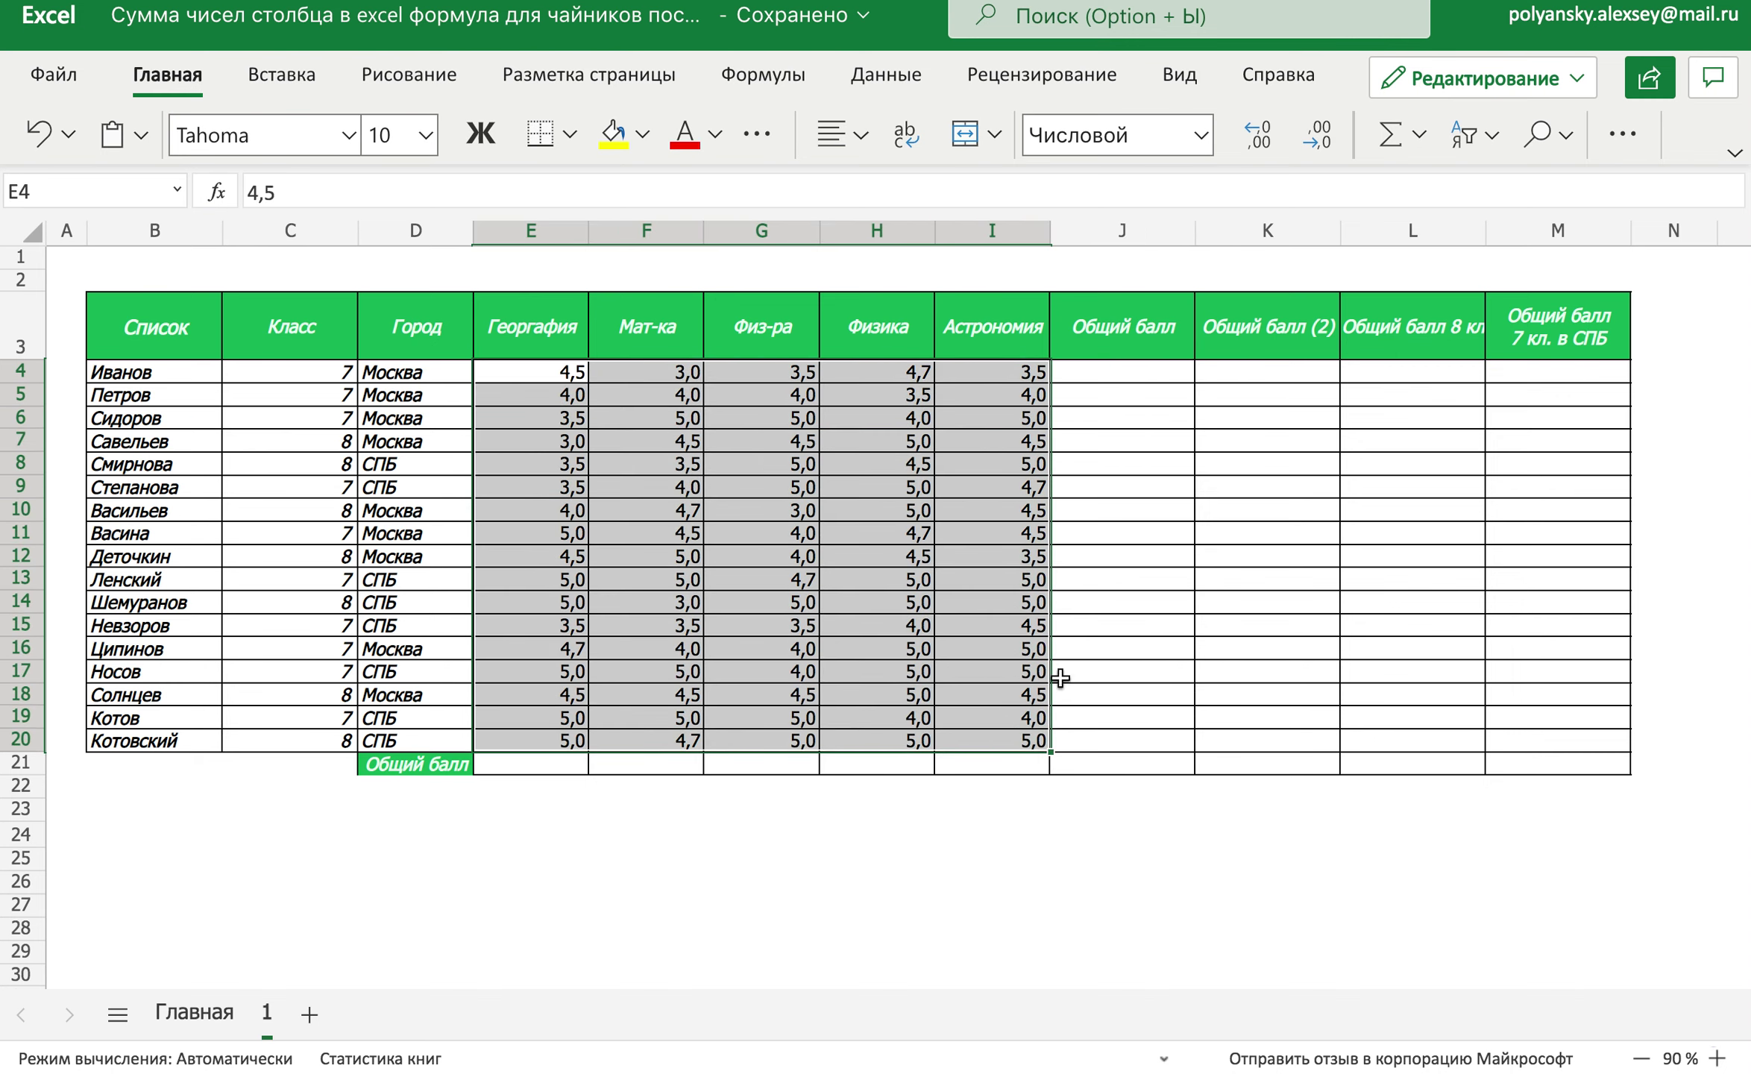
# AutoSum subject totals into row 21, then undo twice to restore column J's sums
pyautogui.click(1391, 136)
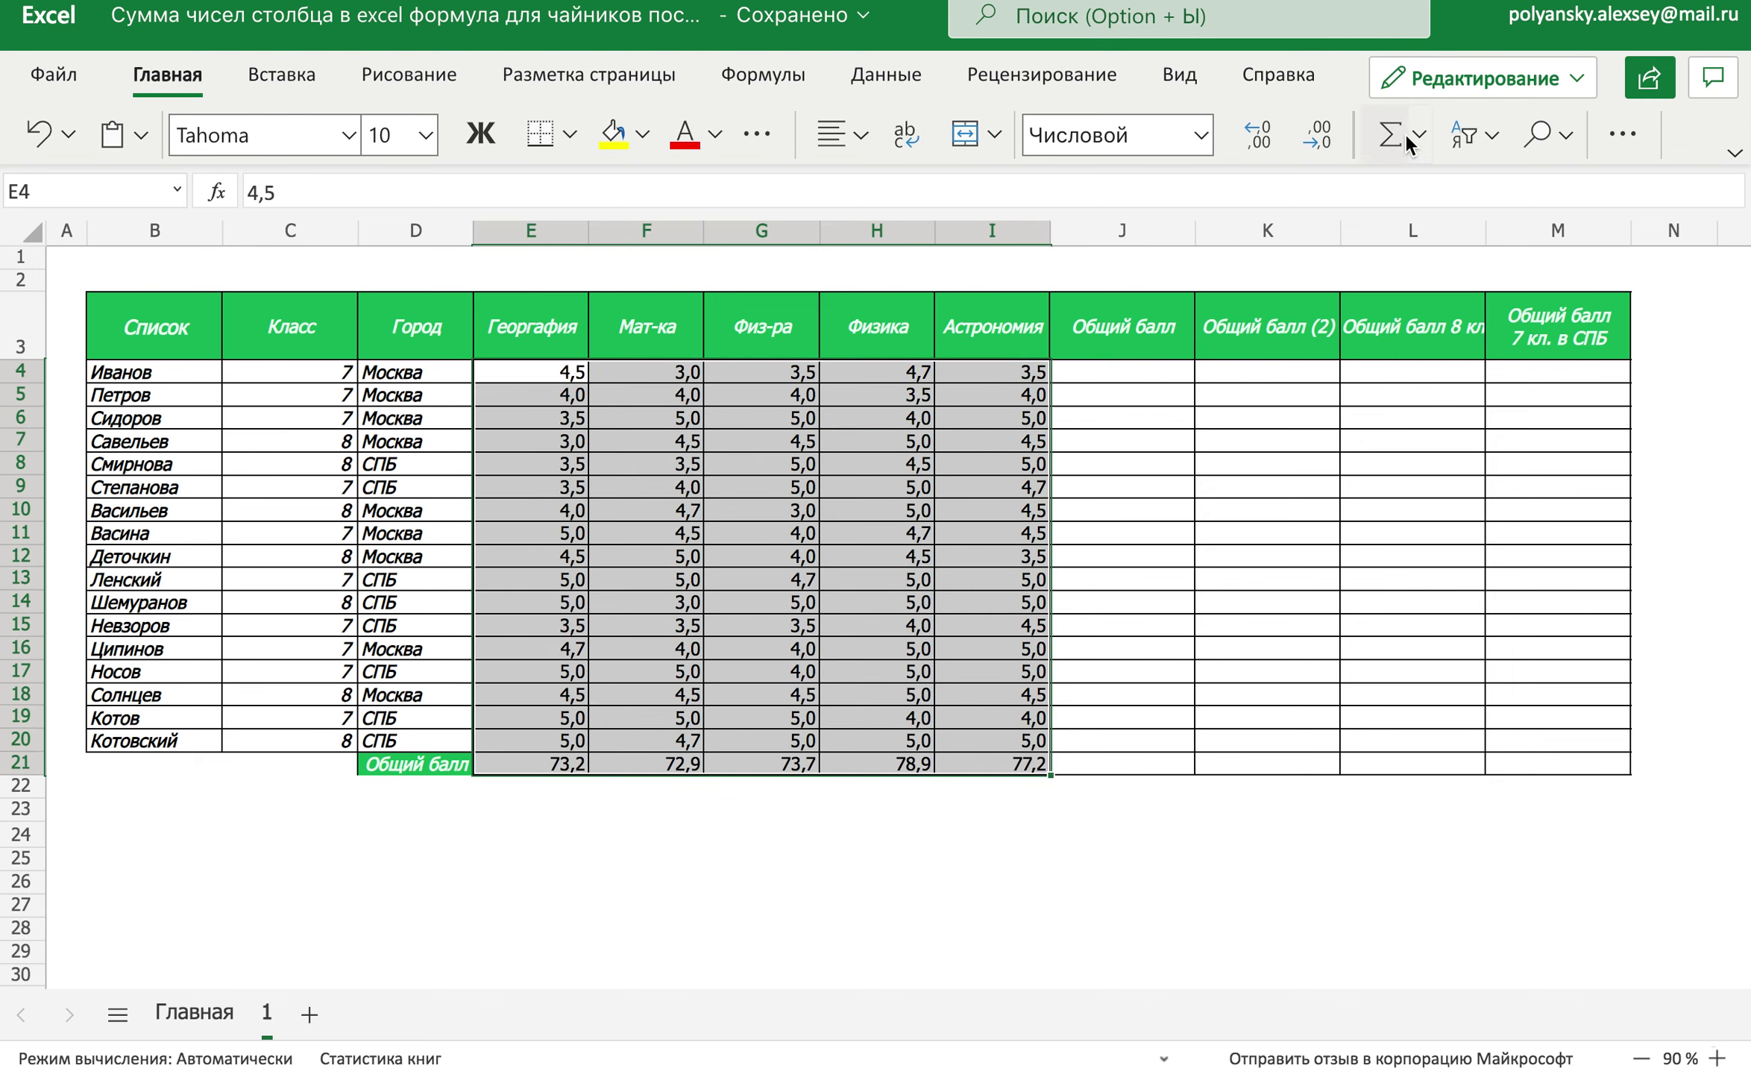
pyautogui.click(989, 506)
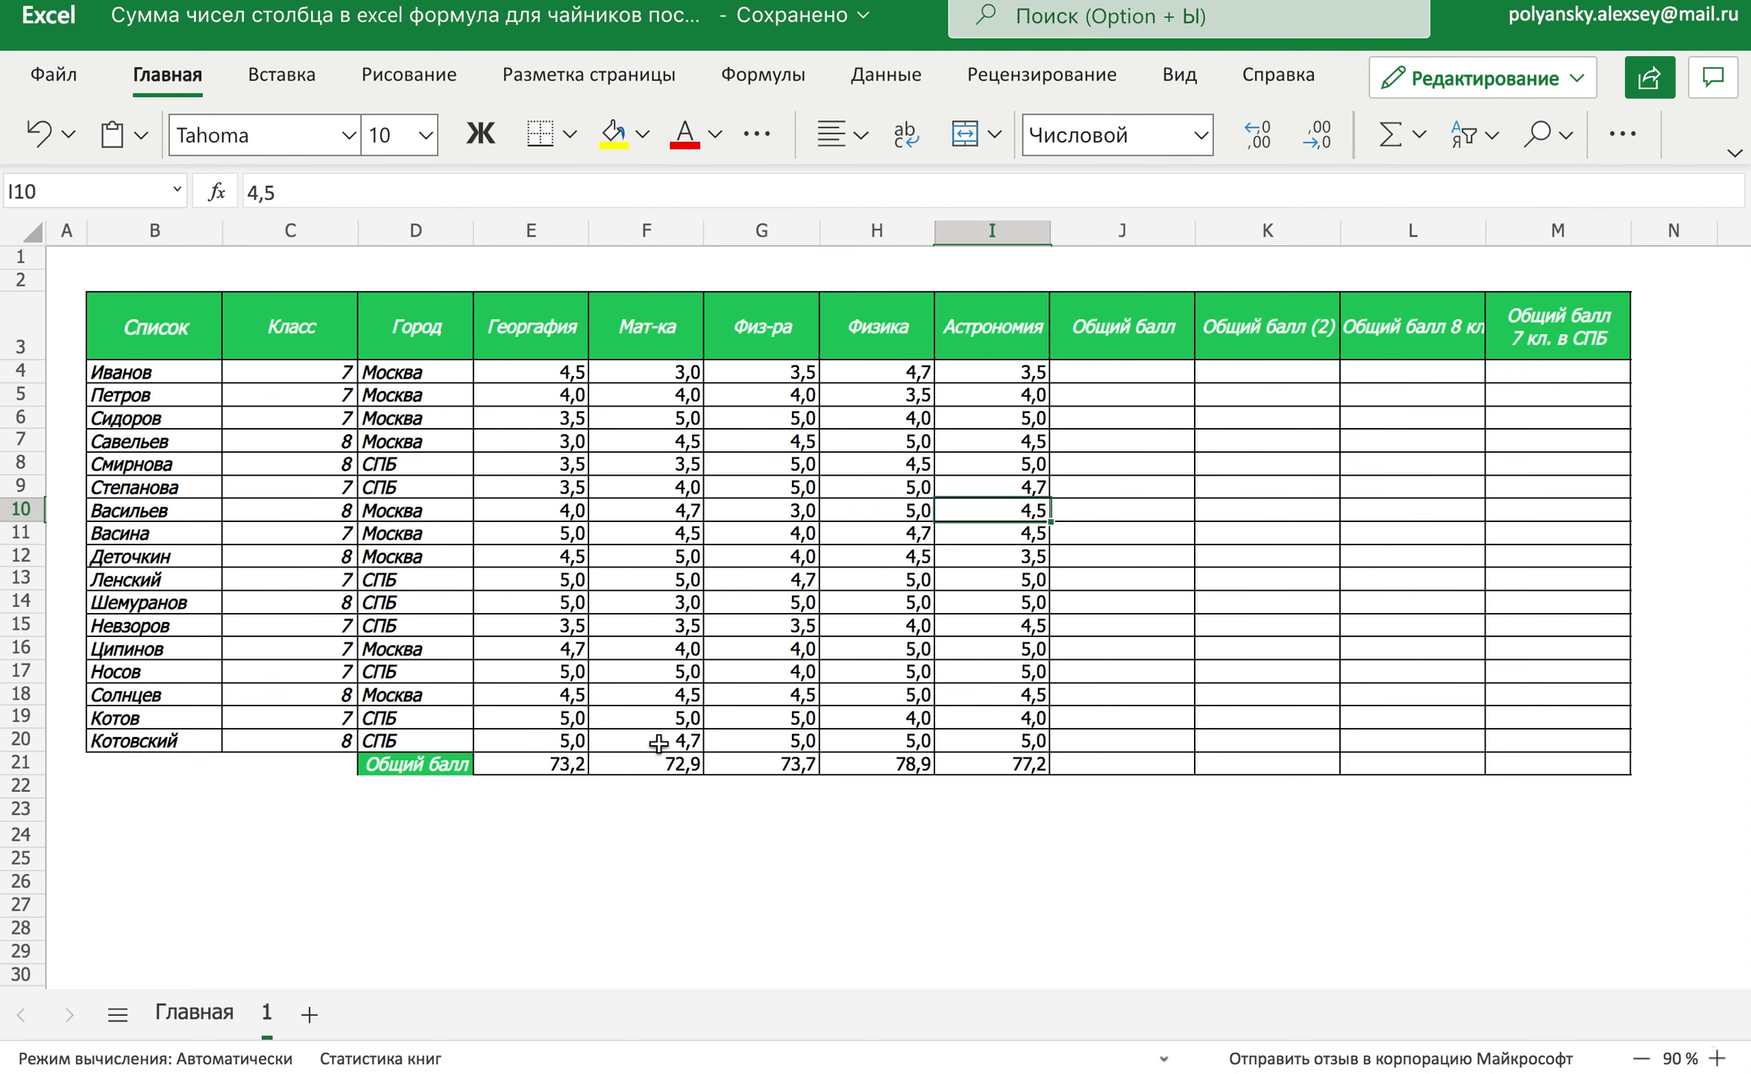
pyautogui.moveTo(502, 767); pyautogui.dragTo(935, 766)
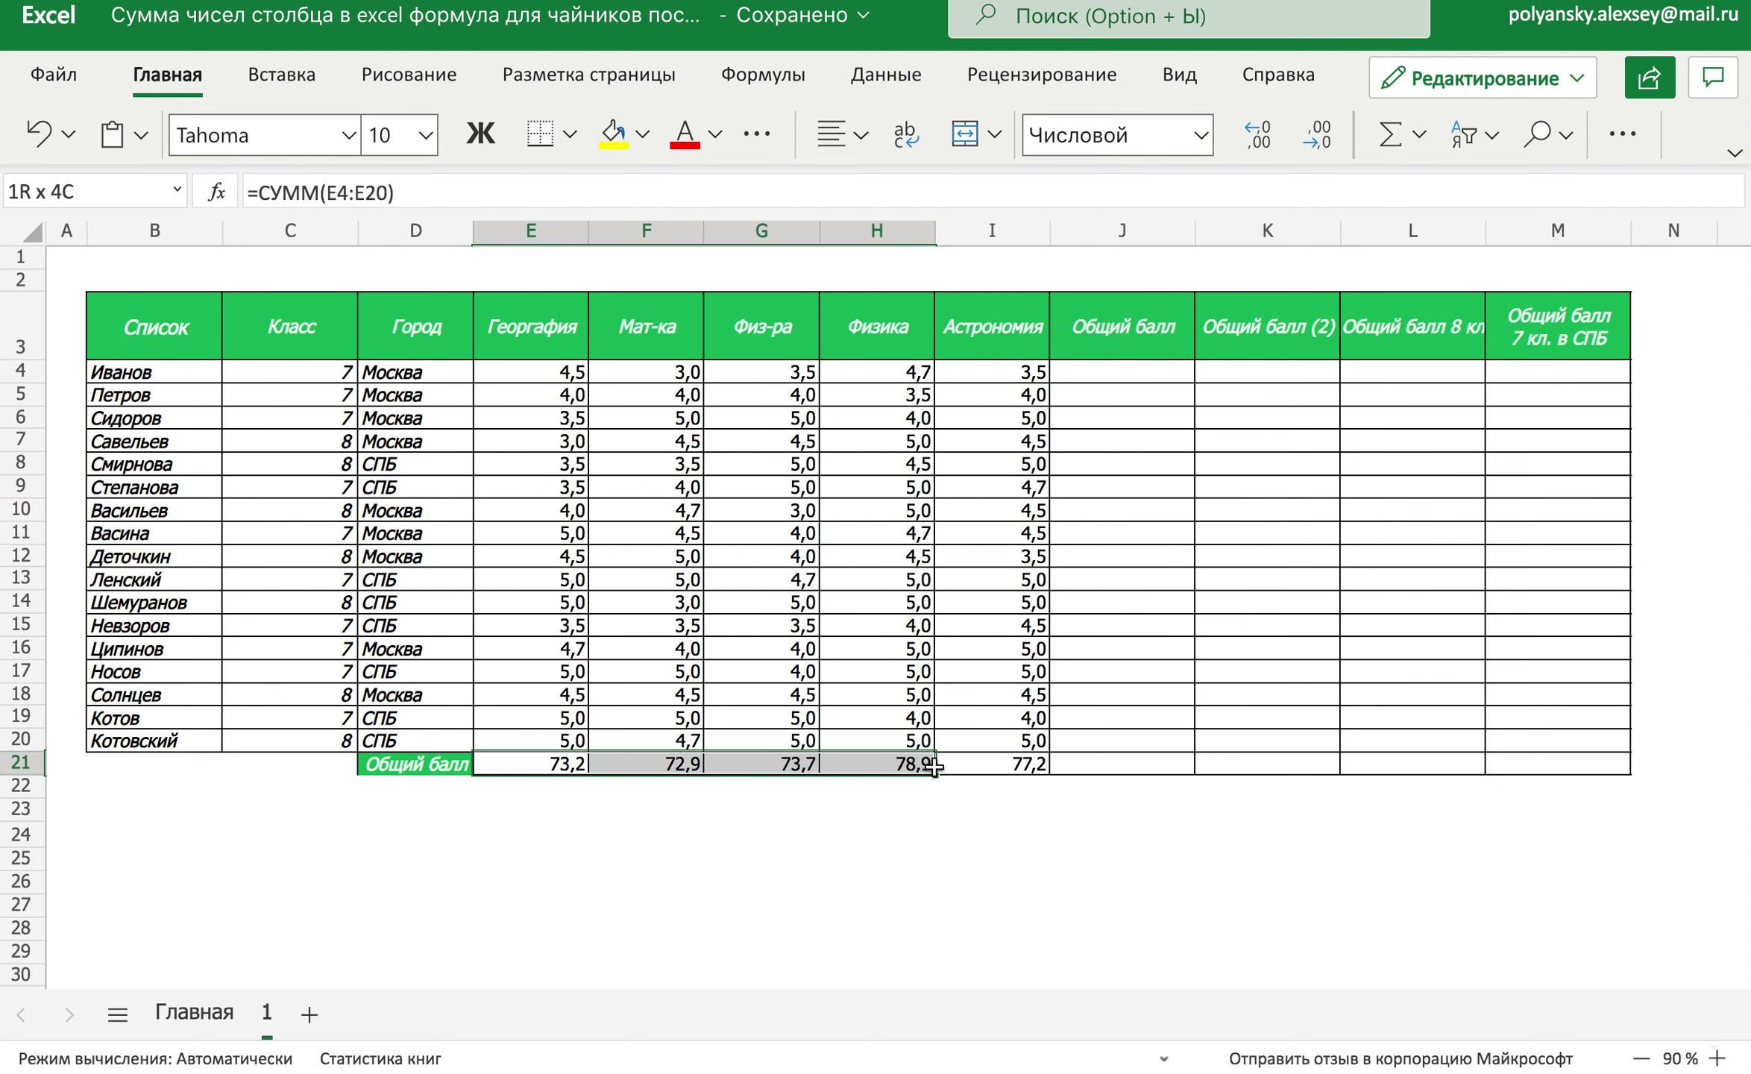
pyautogui.click(992, 763)
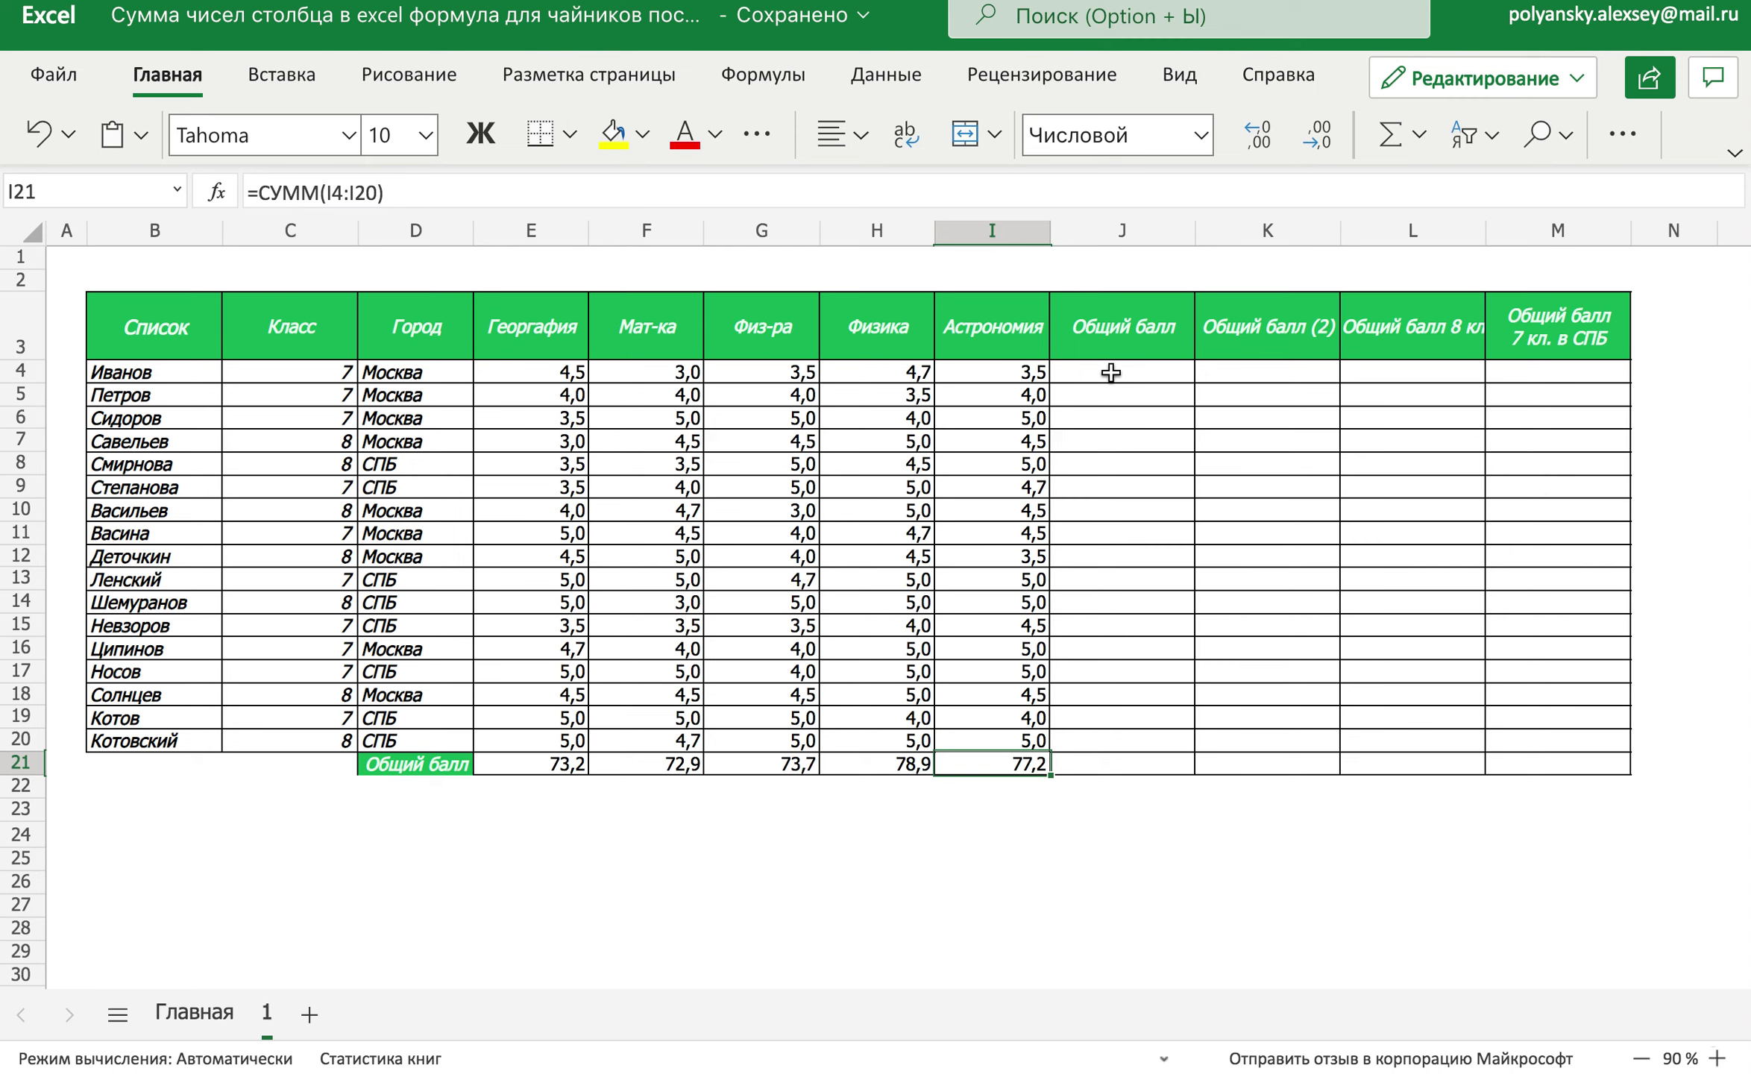
pyautogui.press('super+z')
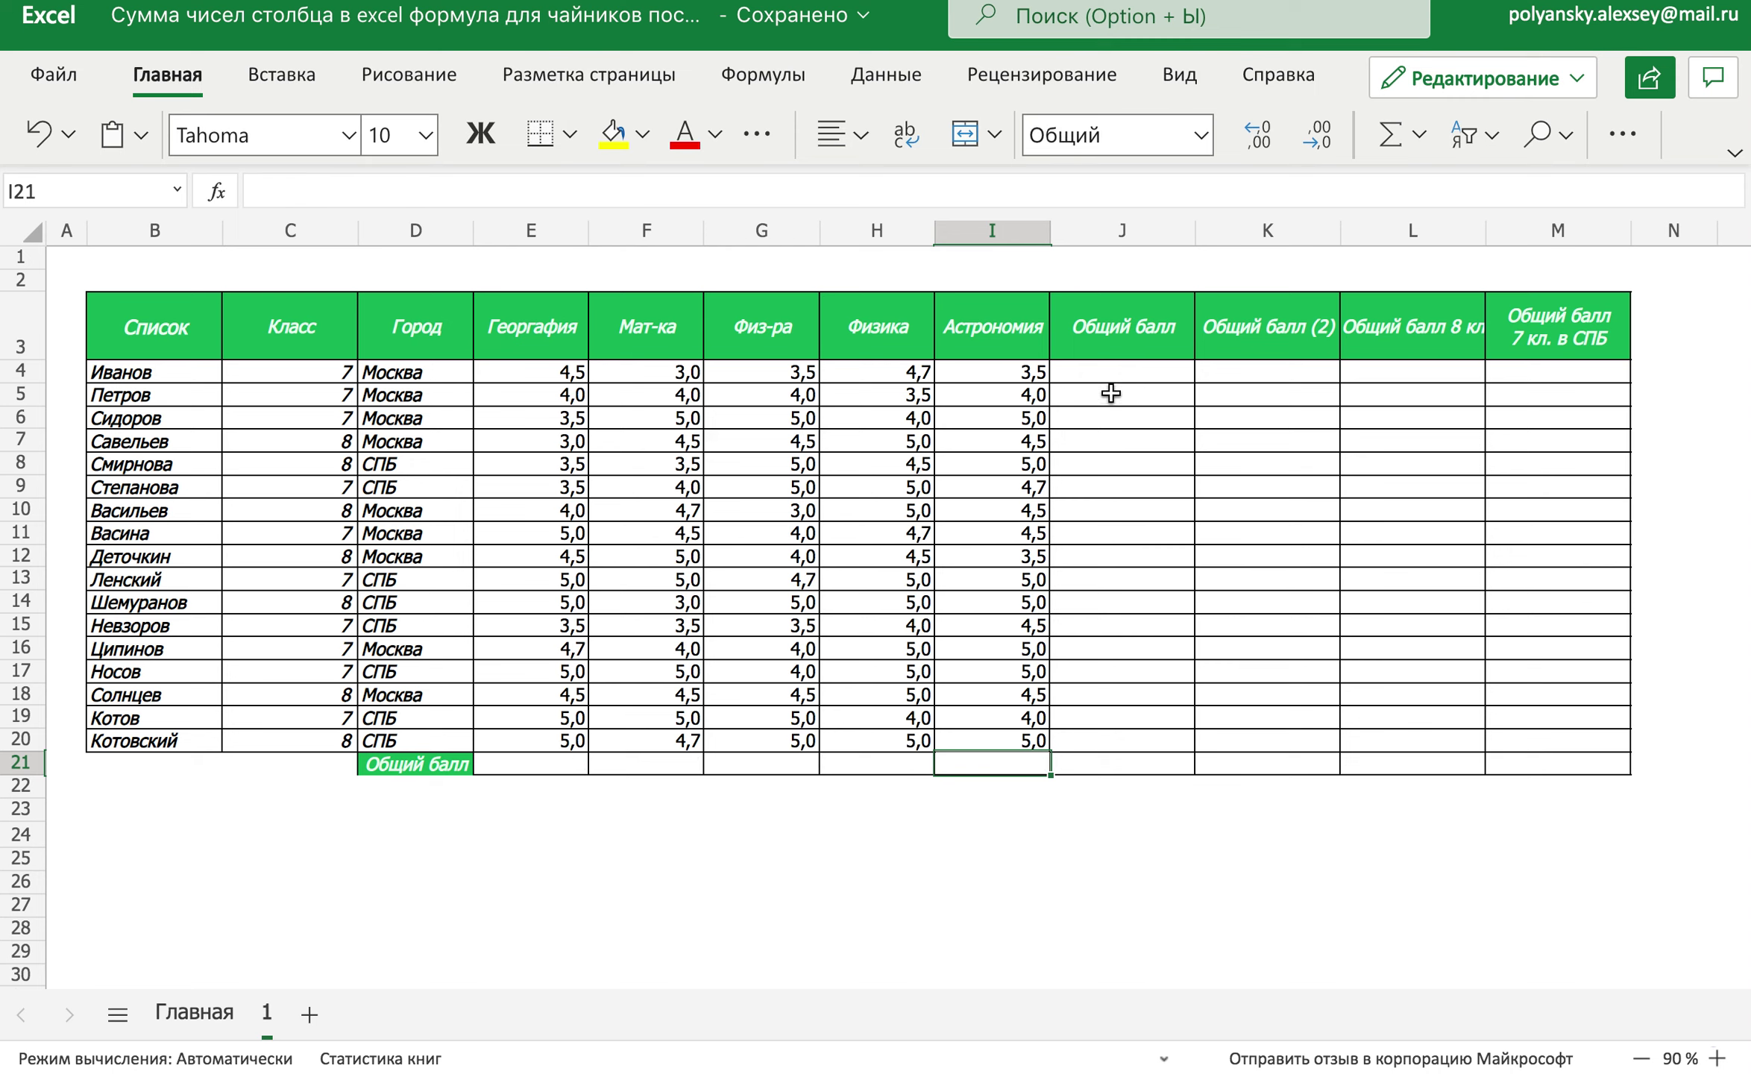
pyautogui.press('super+z')
# Enter a K4 formula adding E4, F4, G4, I4 and J4, which returns #ЗНАЧ!
pyautogui.click(1230, 370)
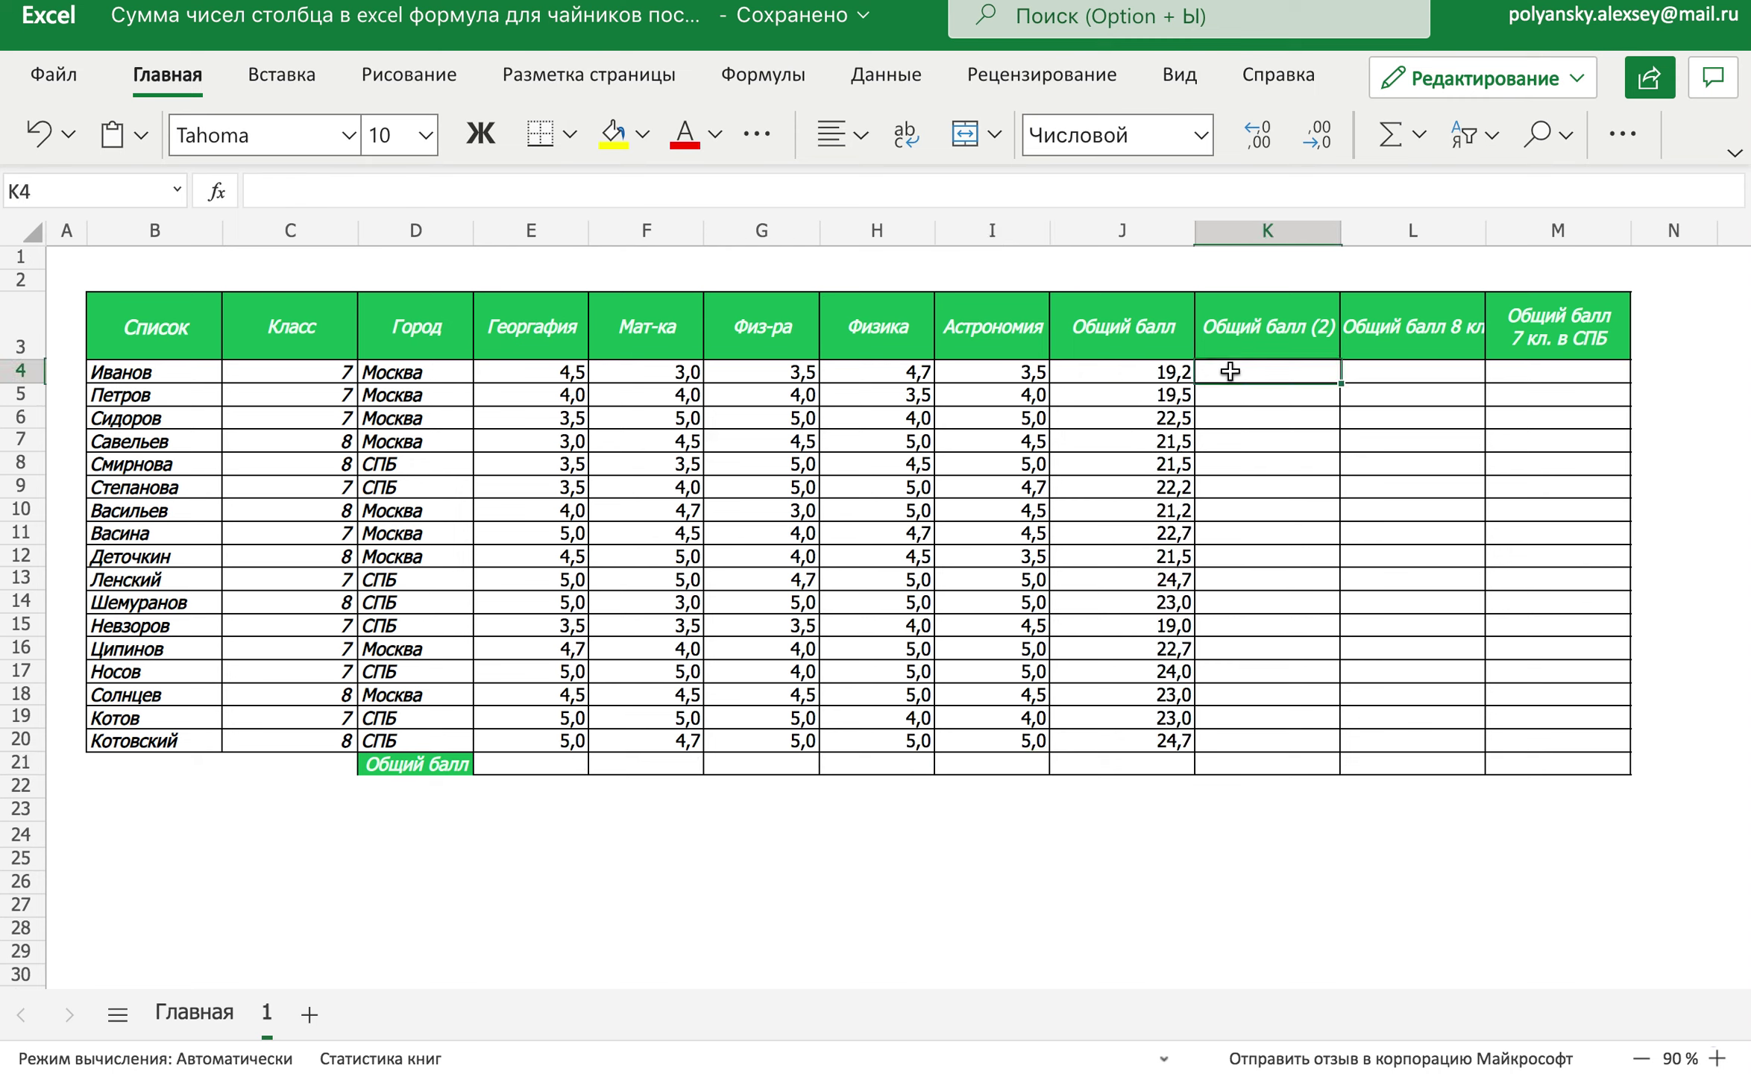
pyautogui.write('=')
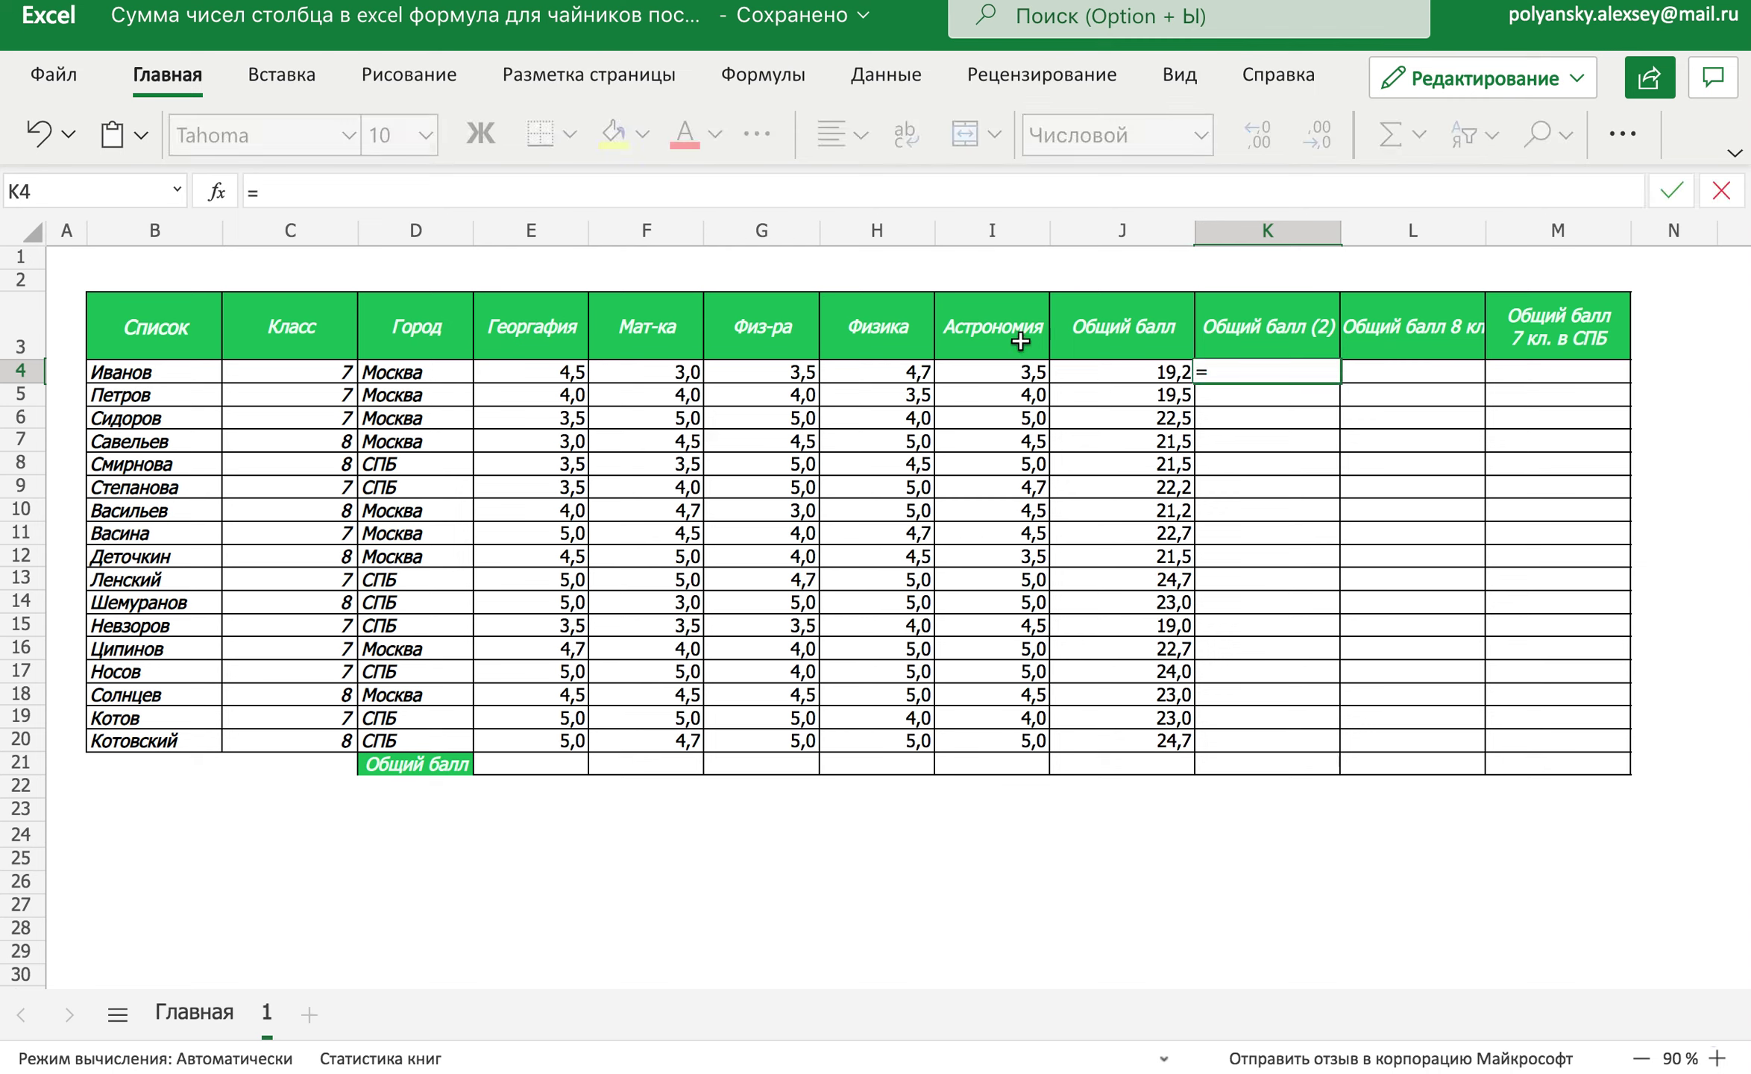
pyautogui.click(561, 372)
pyautogui.write('+')
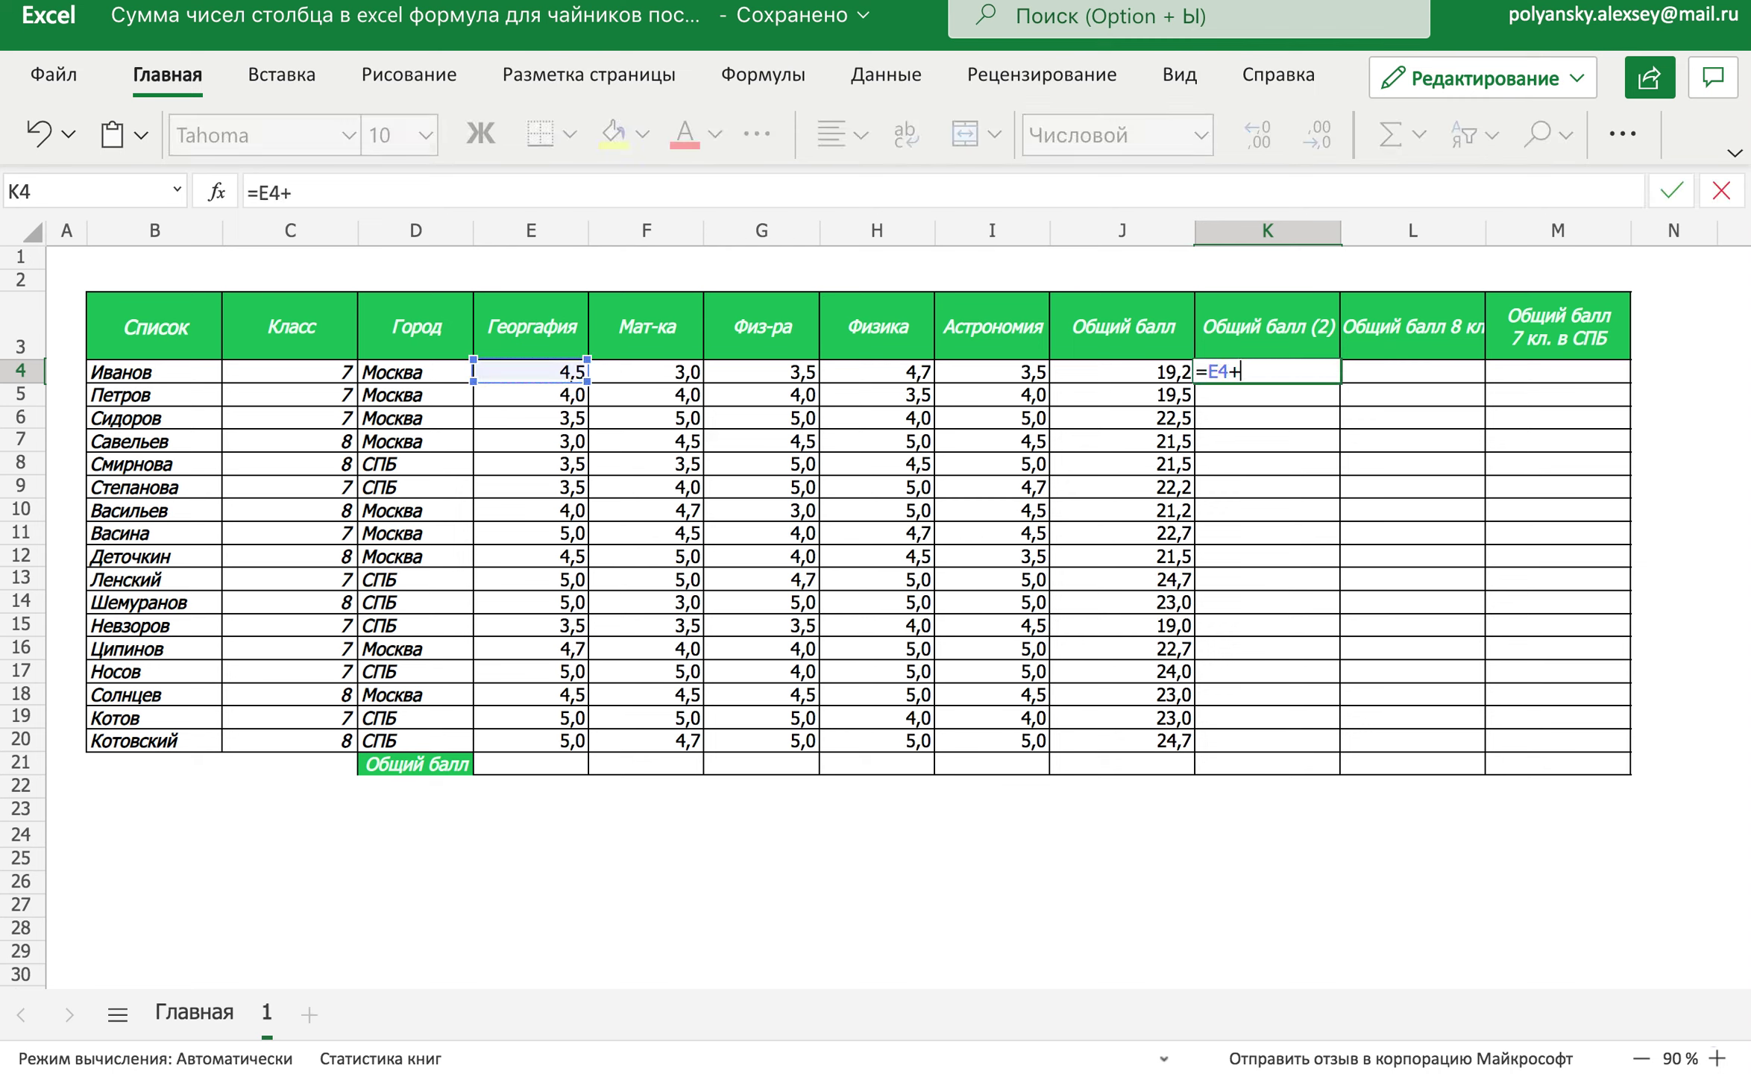
pyautogui.click(627, 377)
pyautogui.write(';')
pyautogui.click(768, 373)
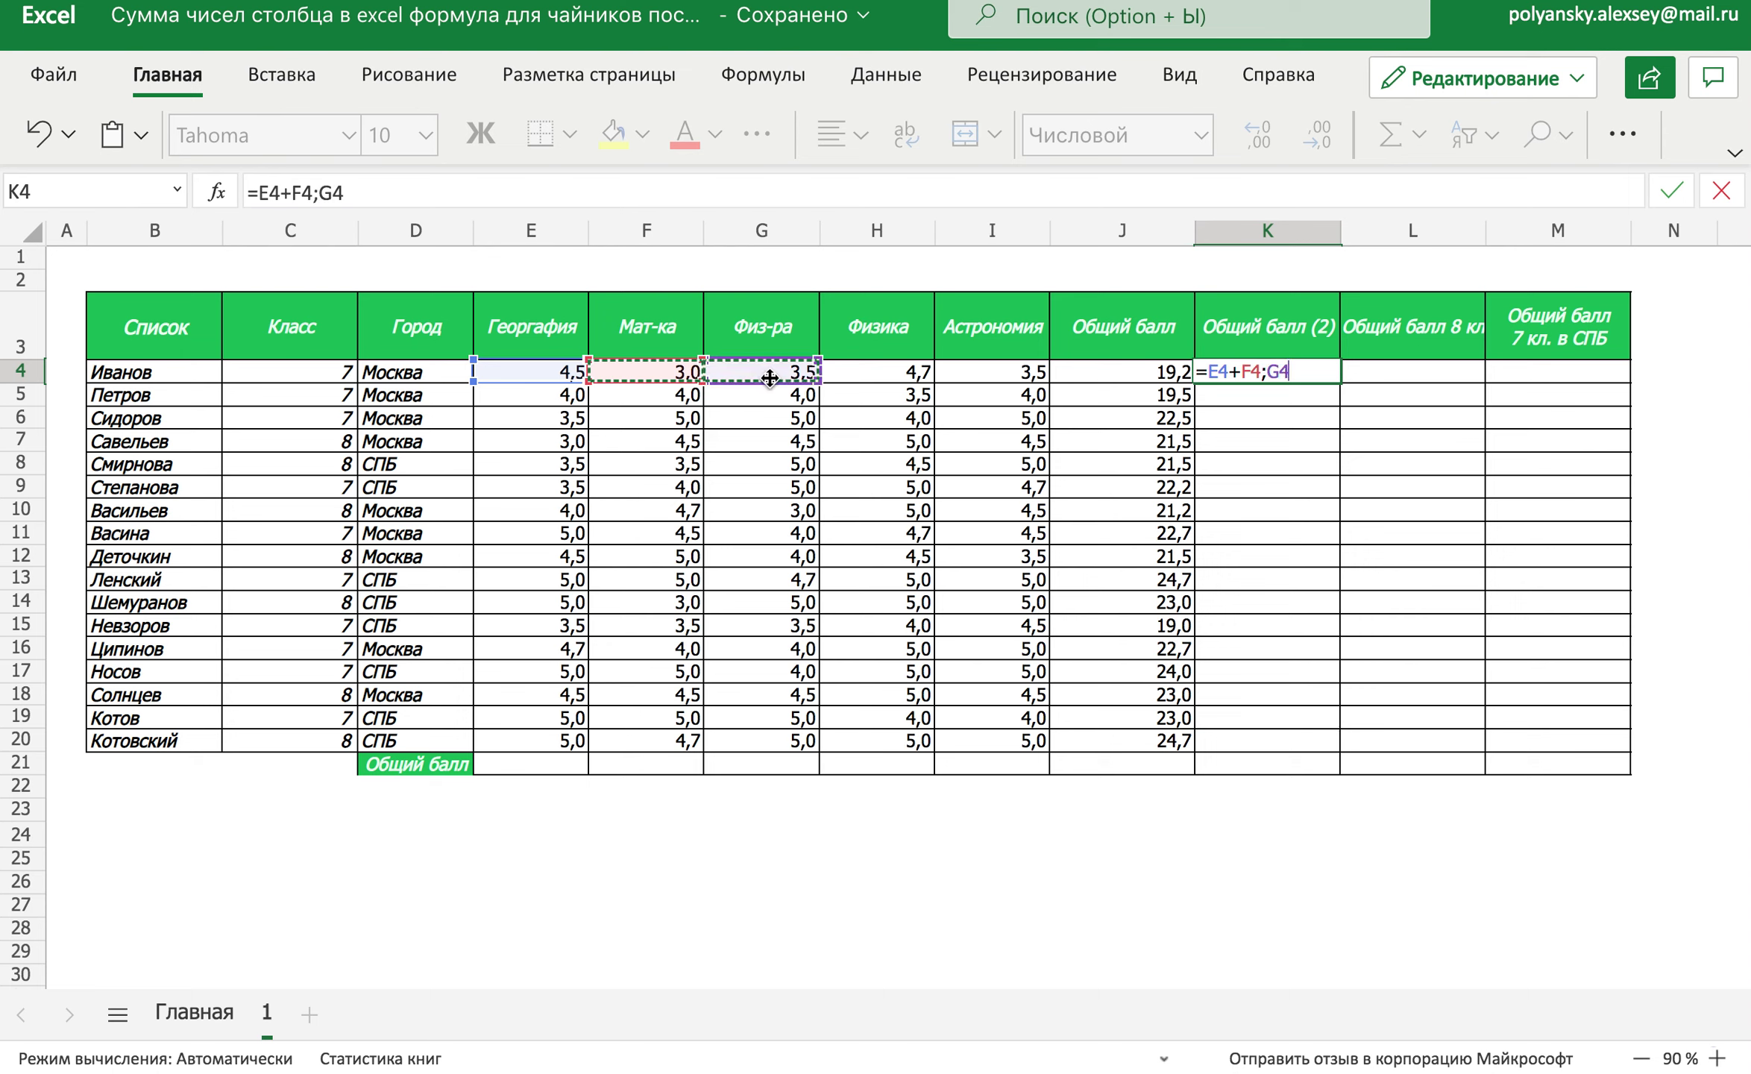
pyautogui.write(';')
pyautogui.click(970, 373)
pyautogui.write(';')
pyautogui.click(1121, 374)
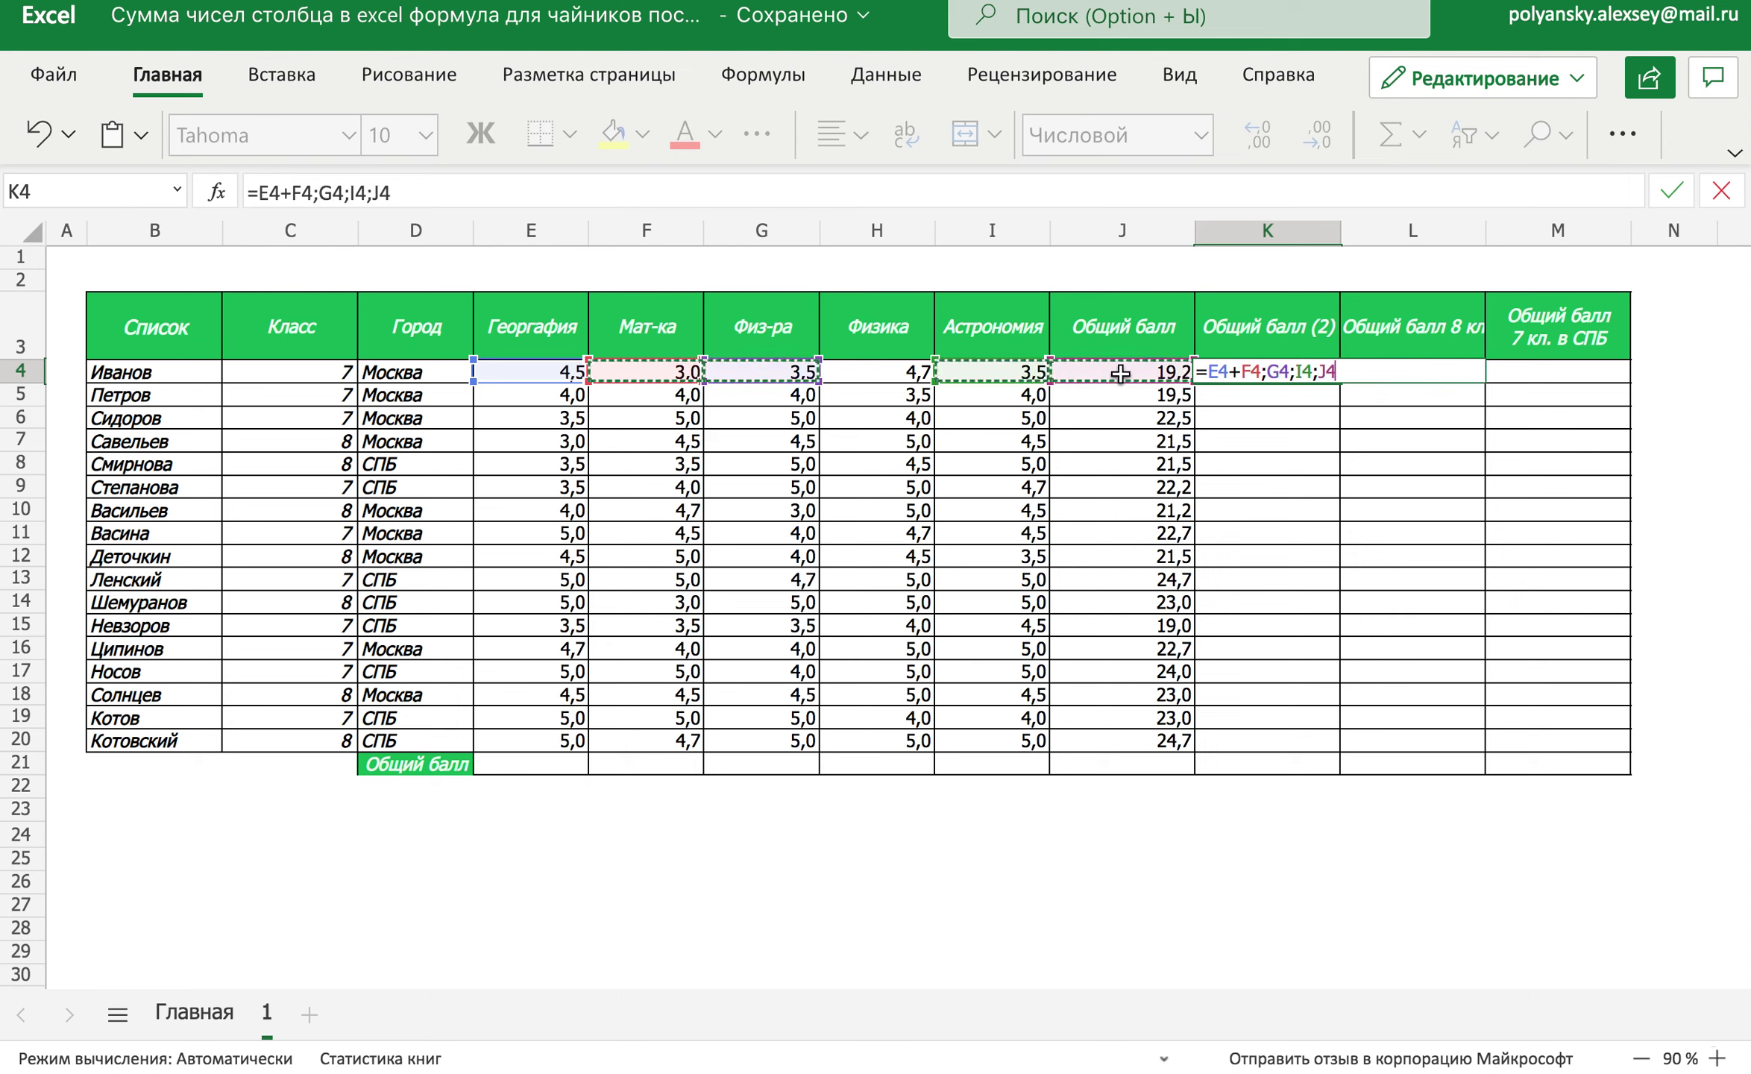
pyautogui.press('Return')
# Correct K4 to =E4+F4+G4+I4+J4 (33,7), fill it to K20, then clear K4:K20
pyautogui.click(1281, 372)
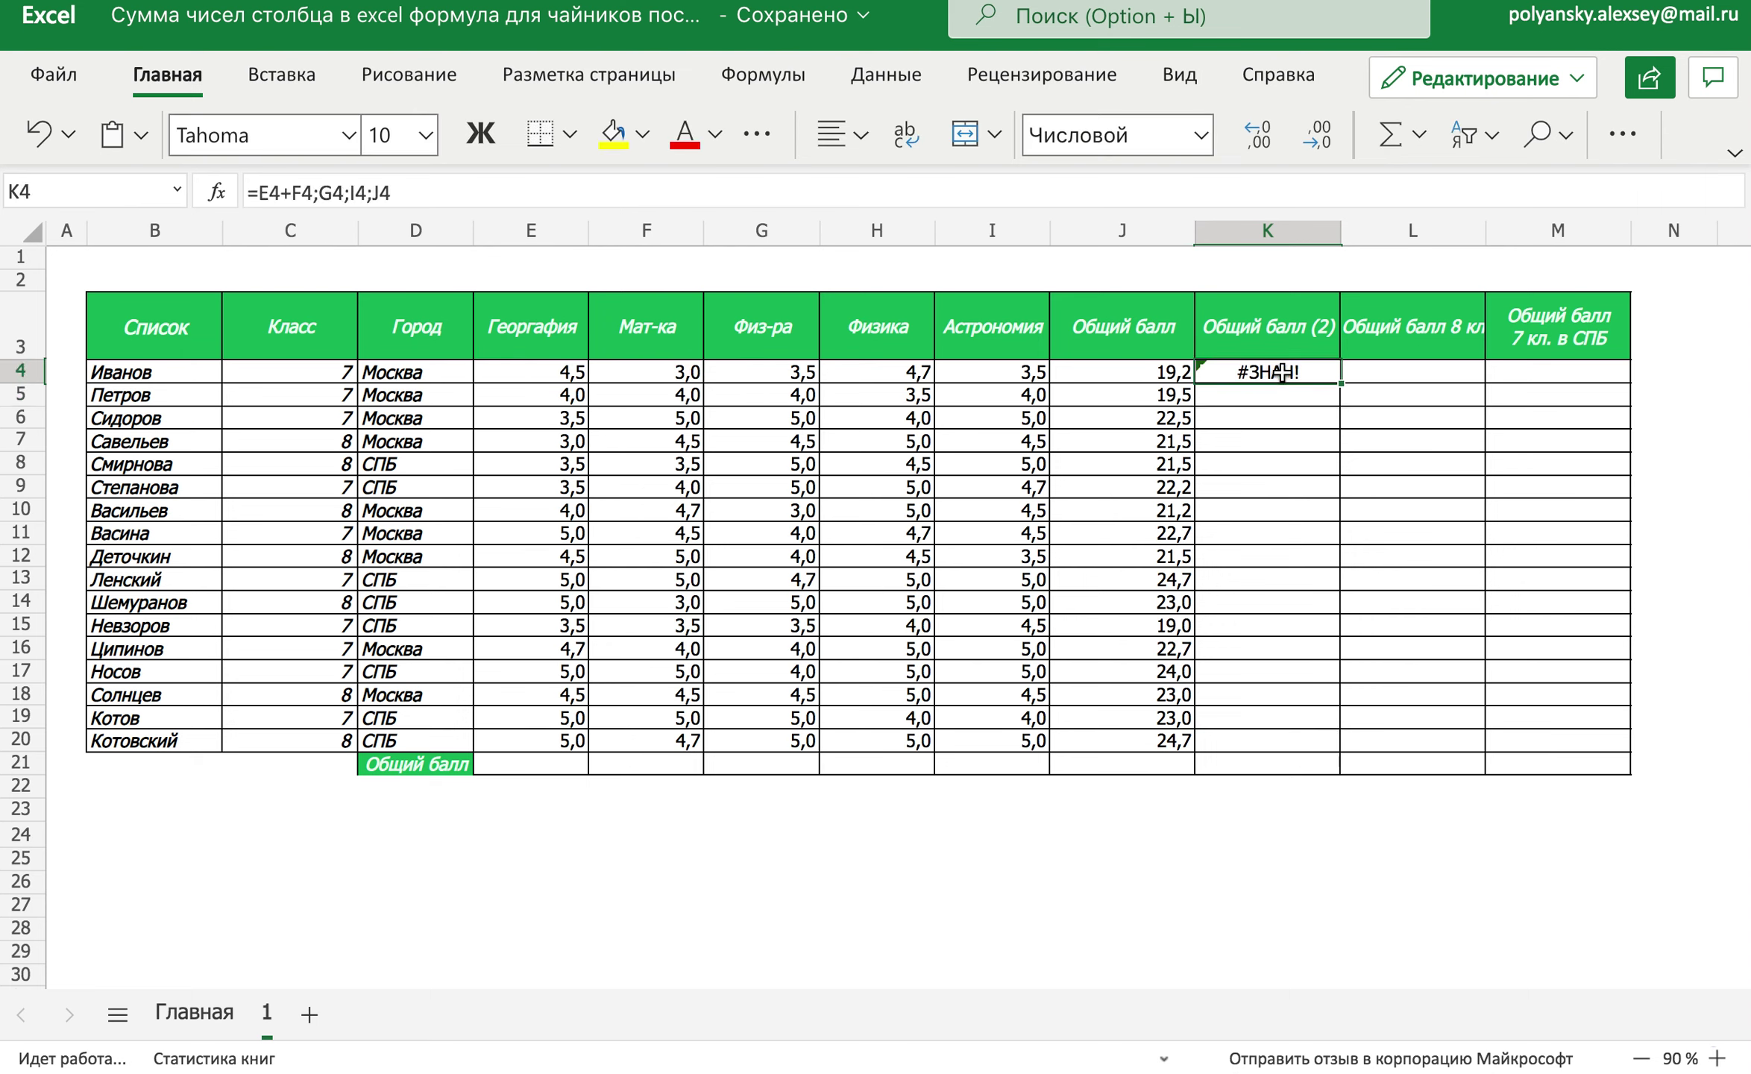
pyautogui.click(551, 179)
pyautogui.hotkey('shift', 'Left')
pyautogui.hotkey('shift', 'Left')
pyautogui.hotkey('shift', 'Left')
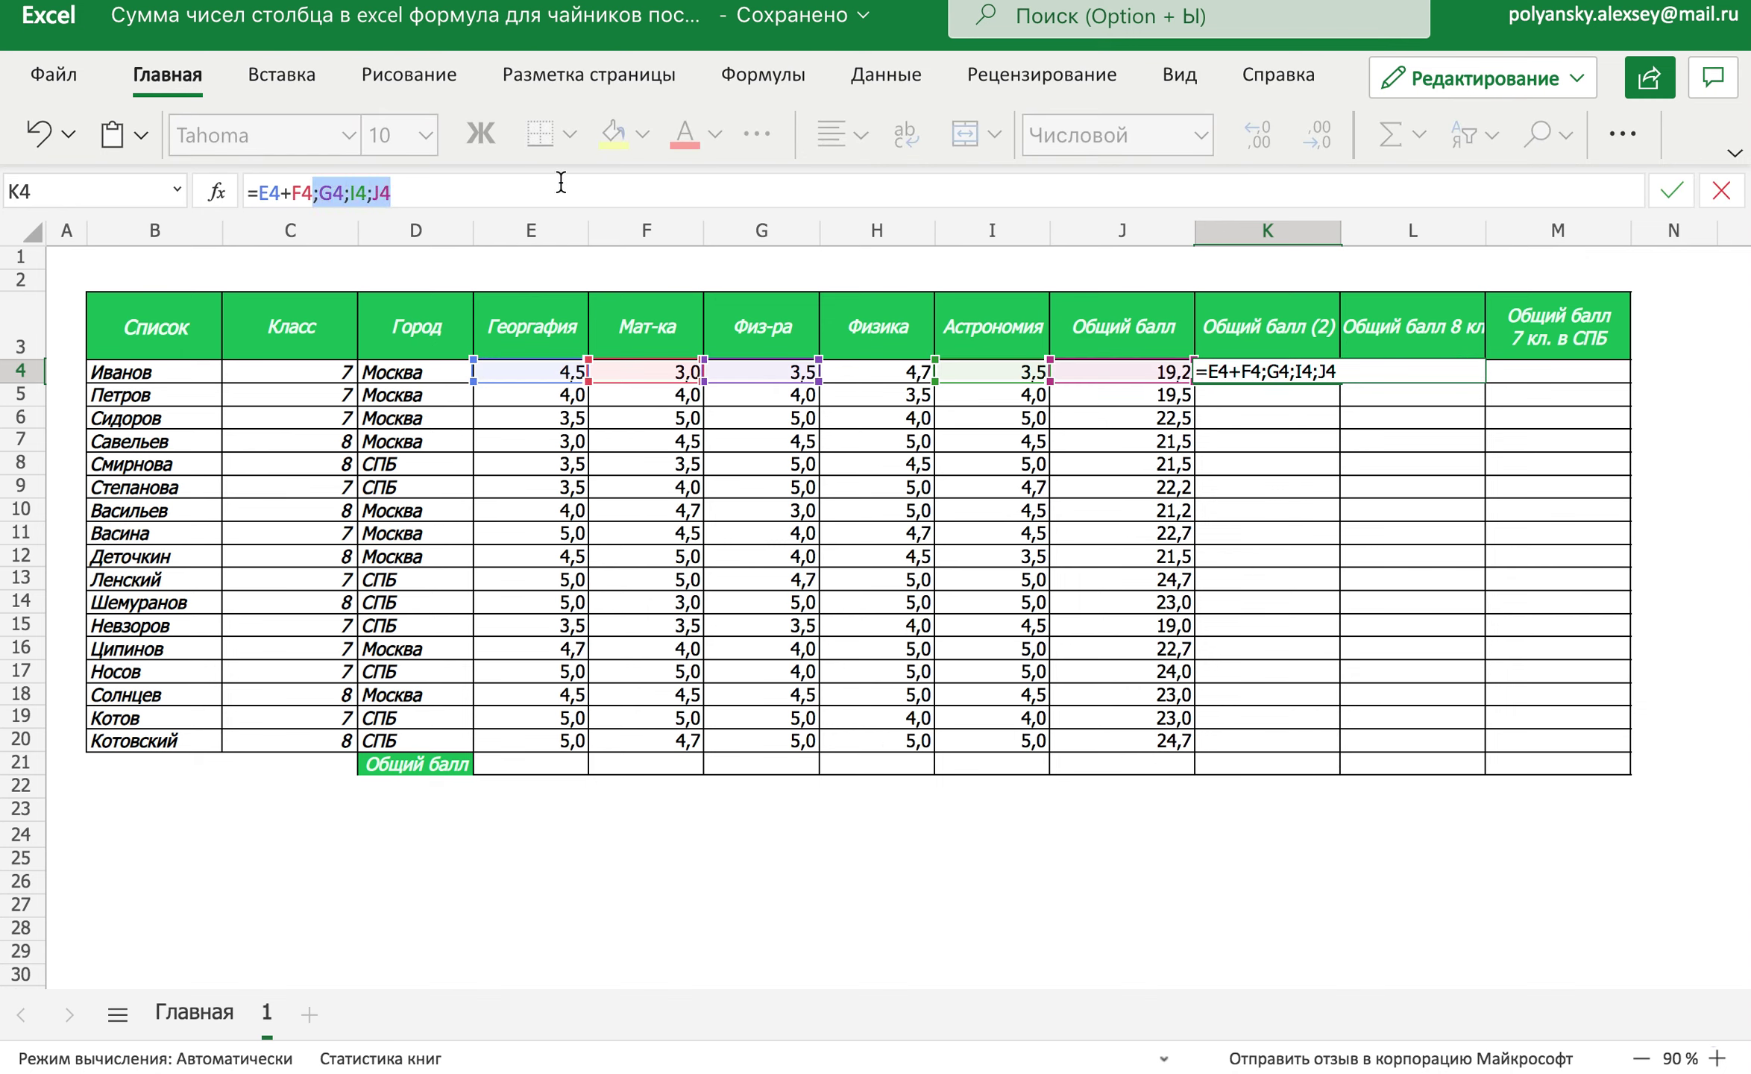
pyautogui.write('+')
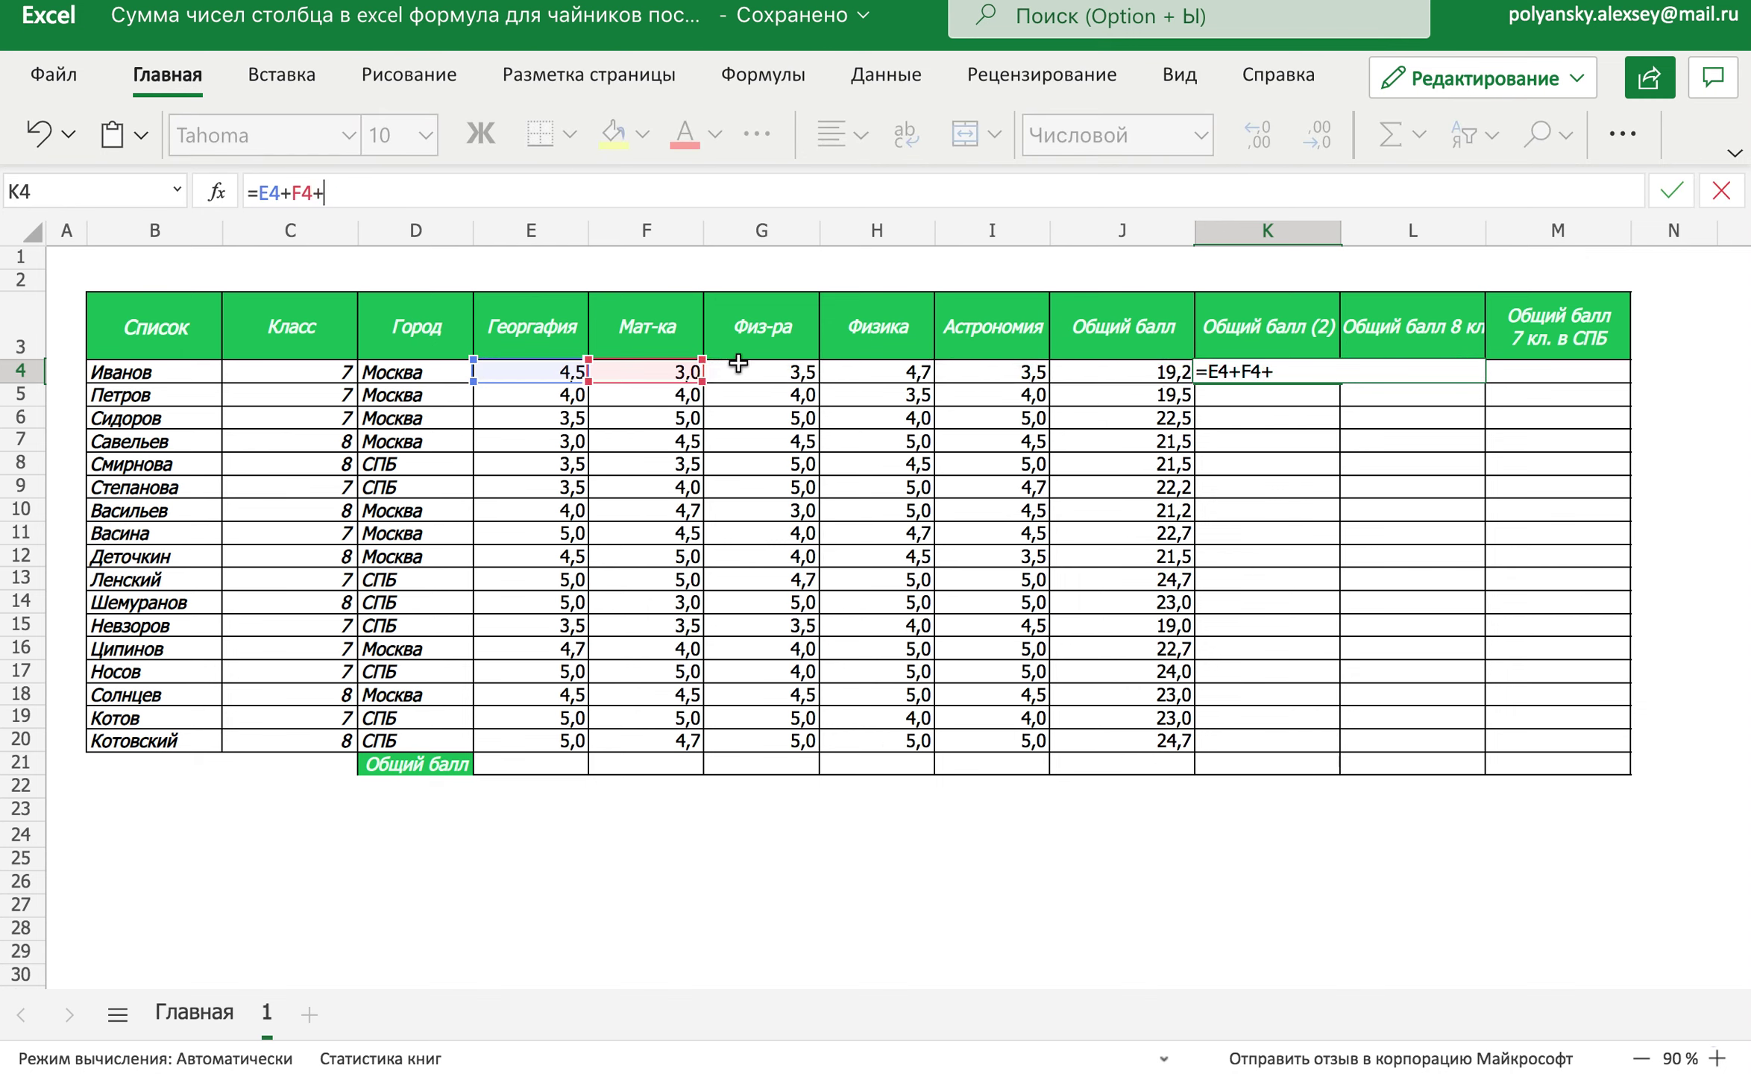
pyautogui.click(795, 374)
pyautogui.write('+')
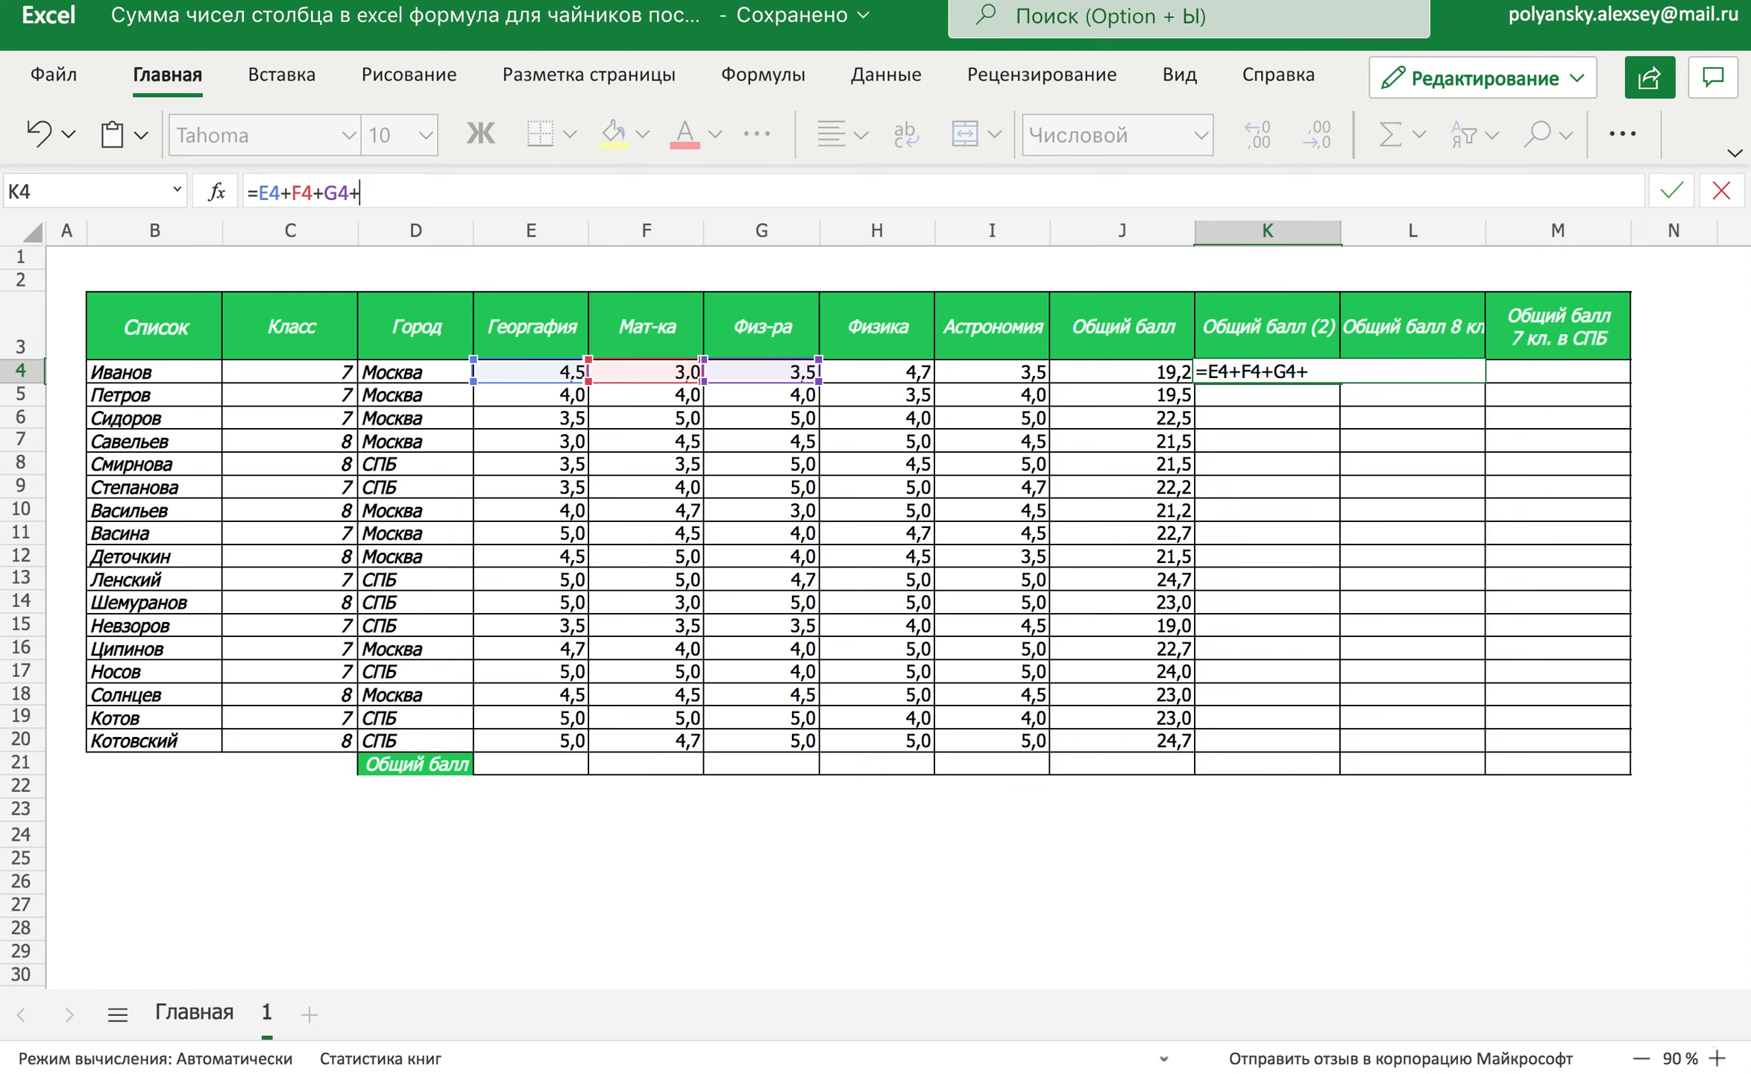
pyautogui.click(1003, 371)
pyautogui.write('+')
pyautogui.click(1152, 376)
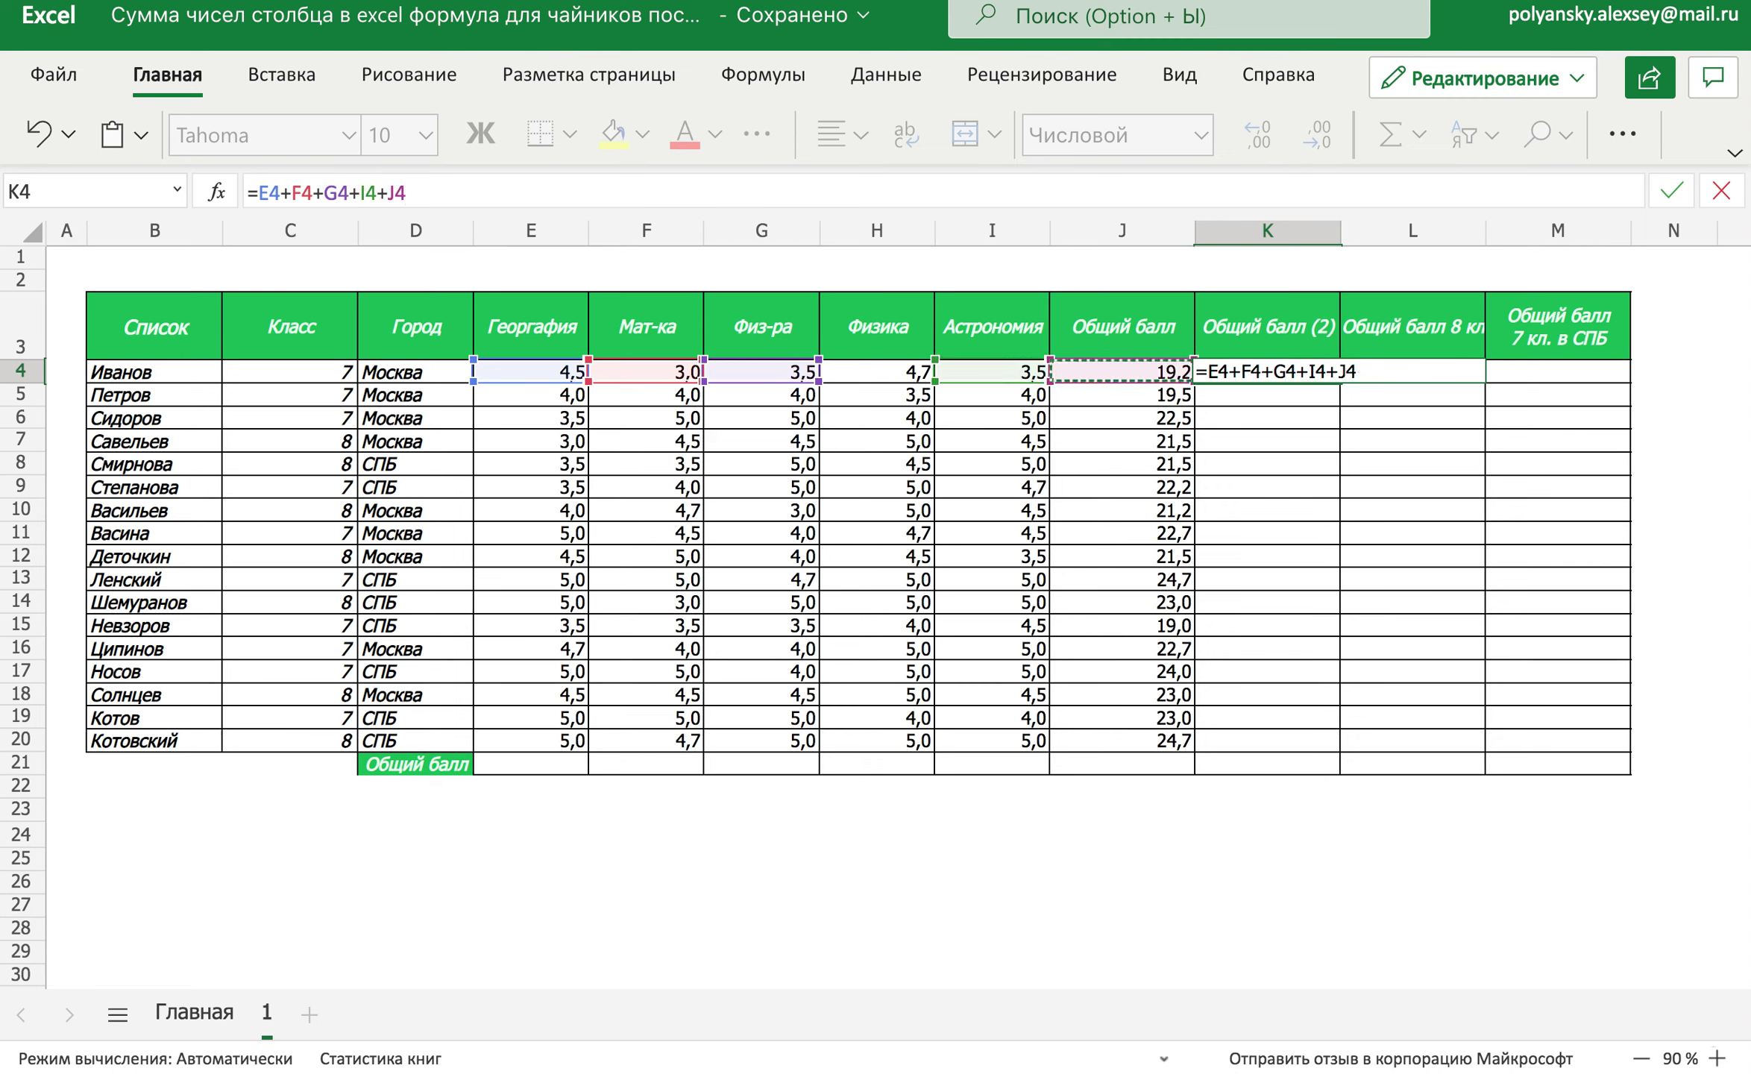
pyautogui.press('Return')
pyautogui.click(1238, 371)
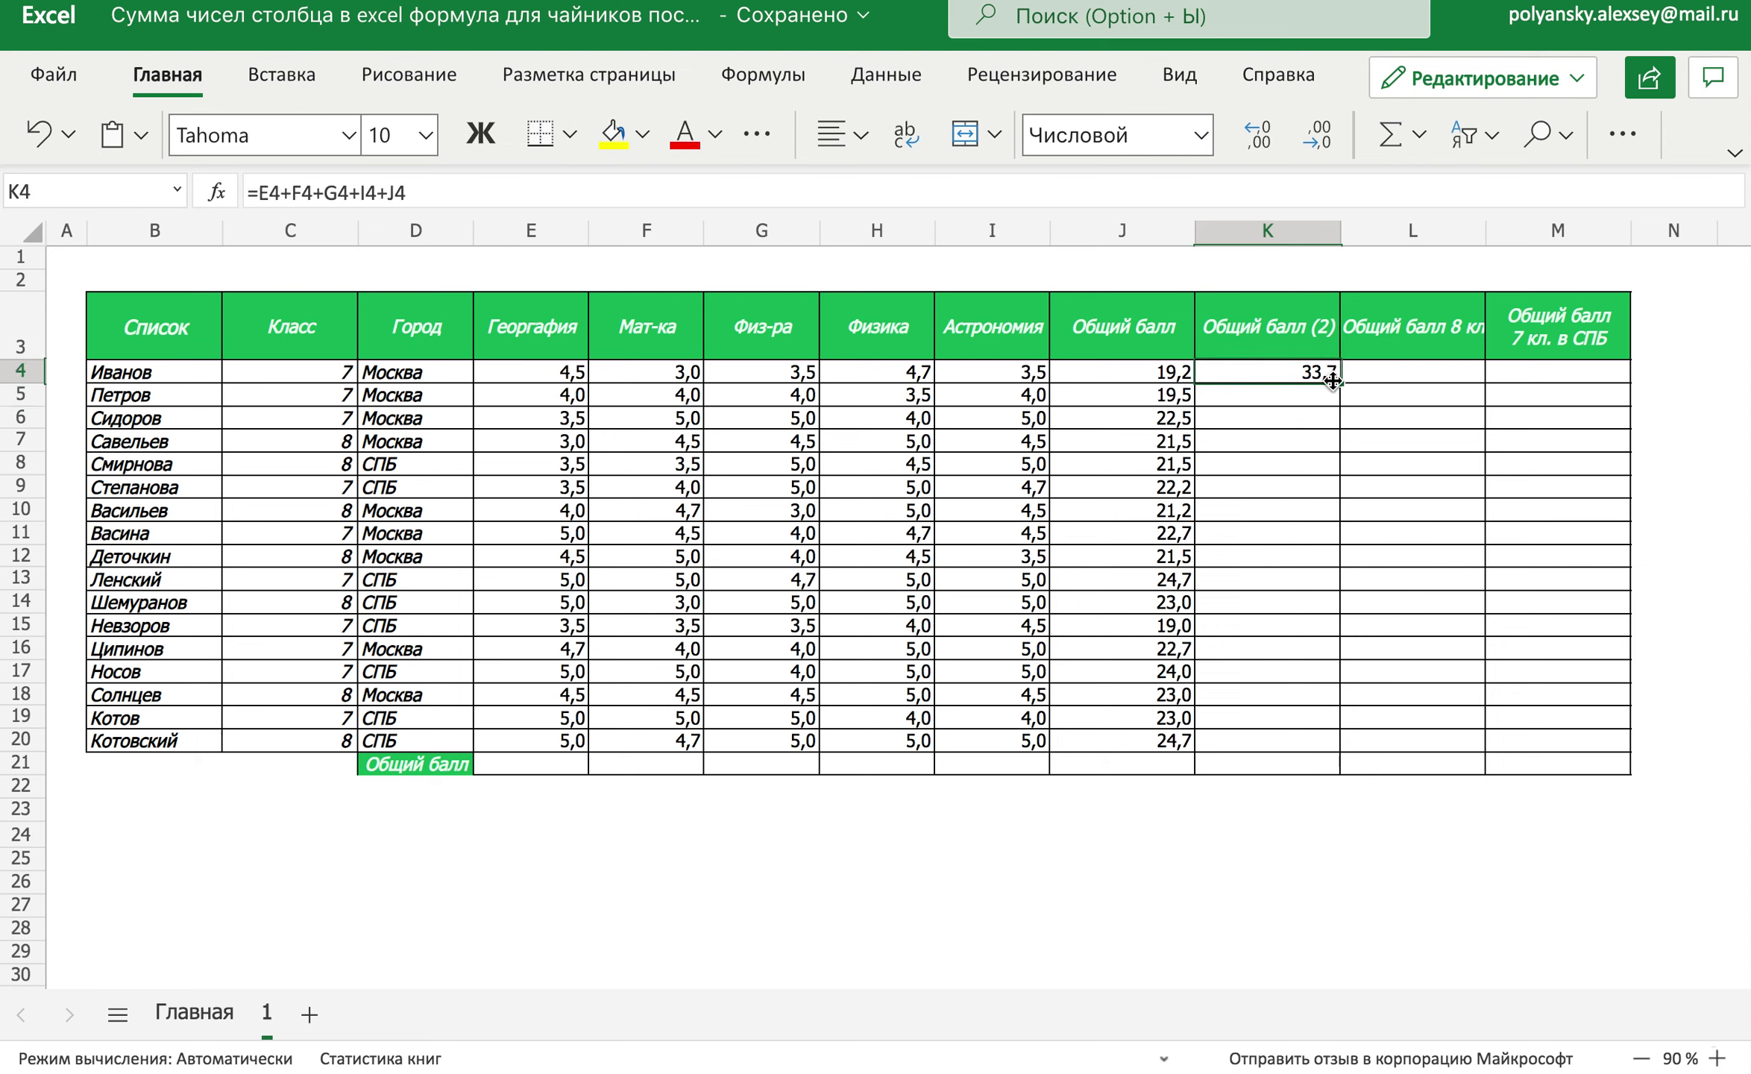
pyautogui.moveTo(1341, 382); pyautogui.dragTo(1330, 735)
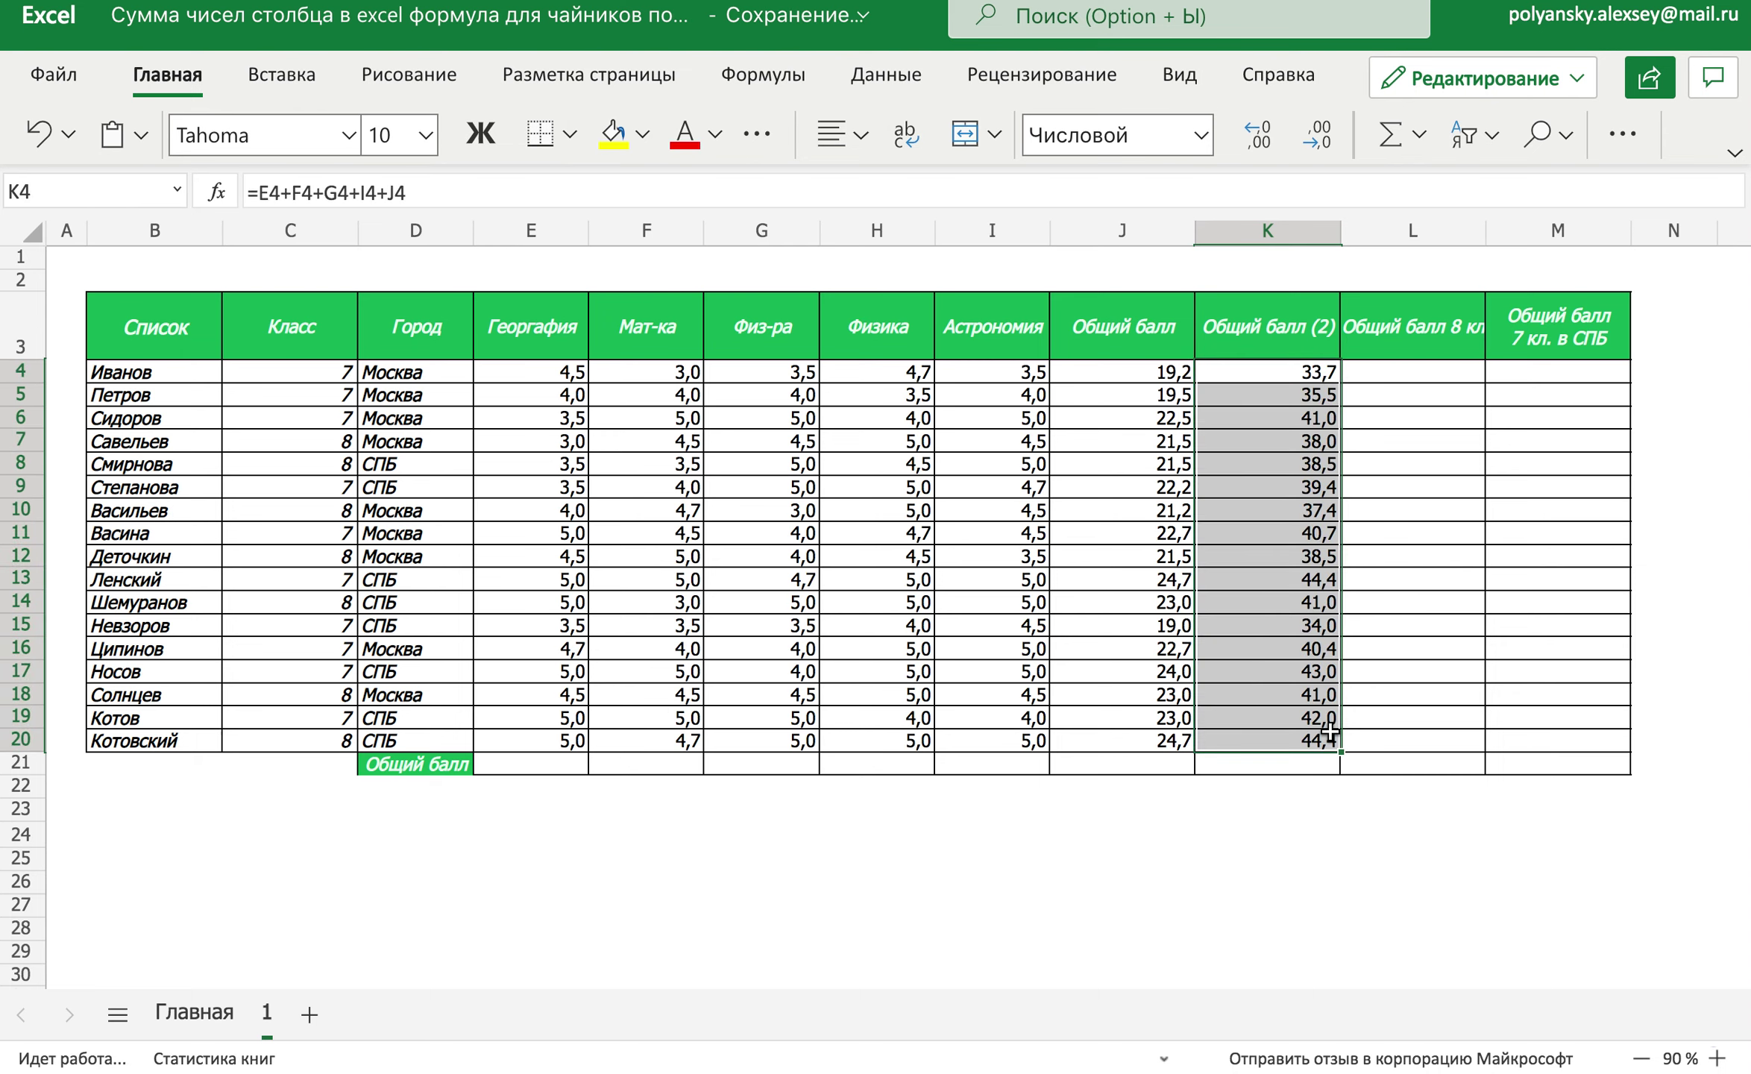
pyautogui.press('Delete')
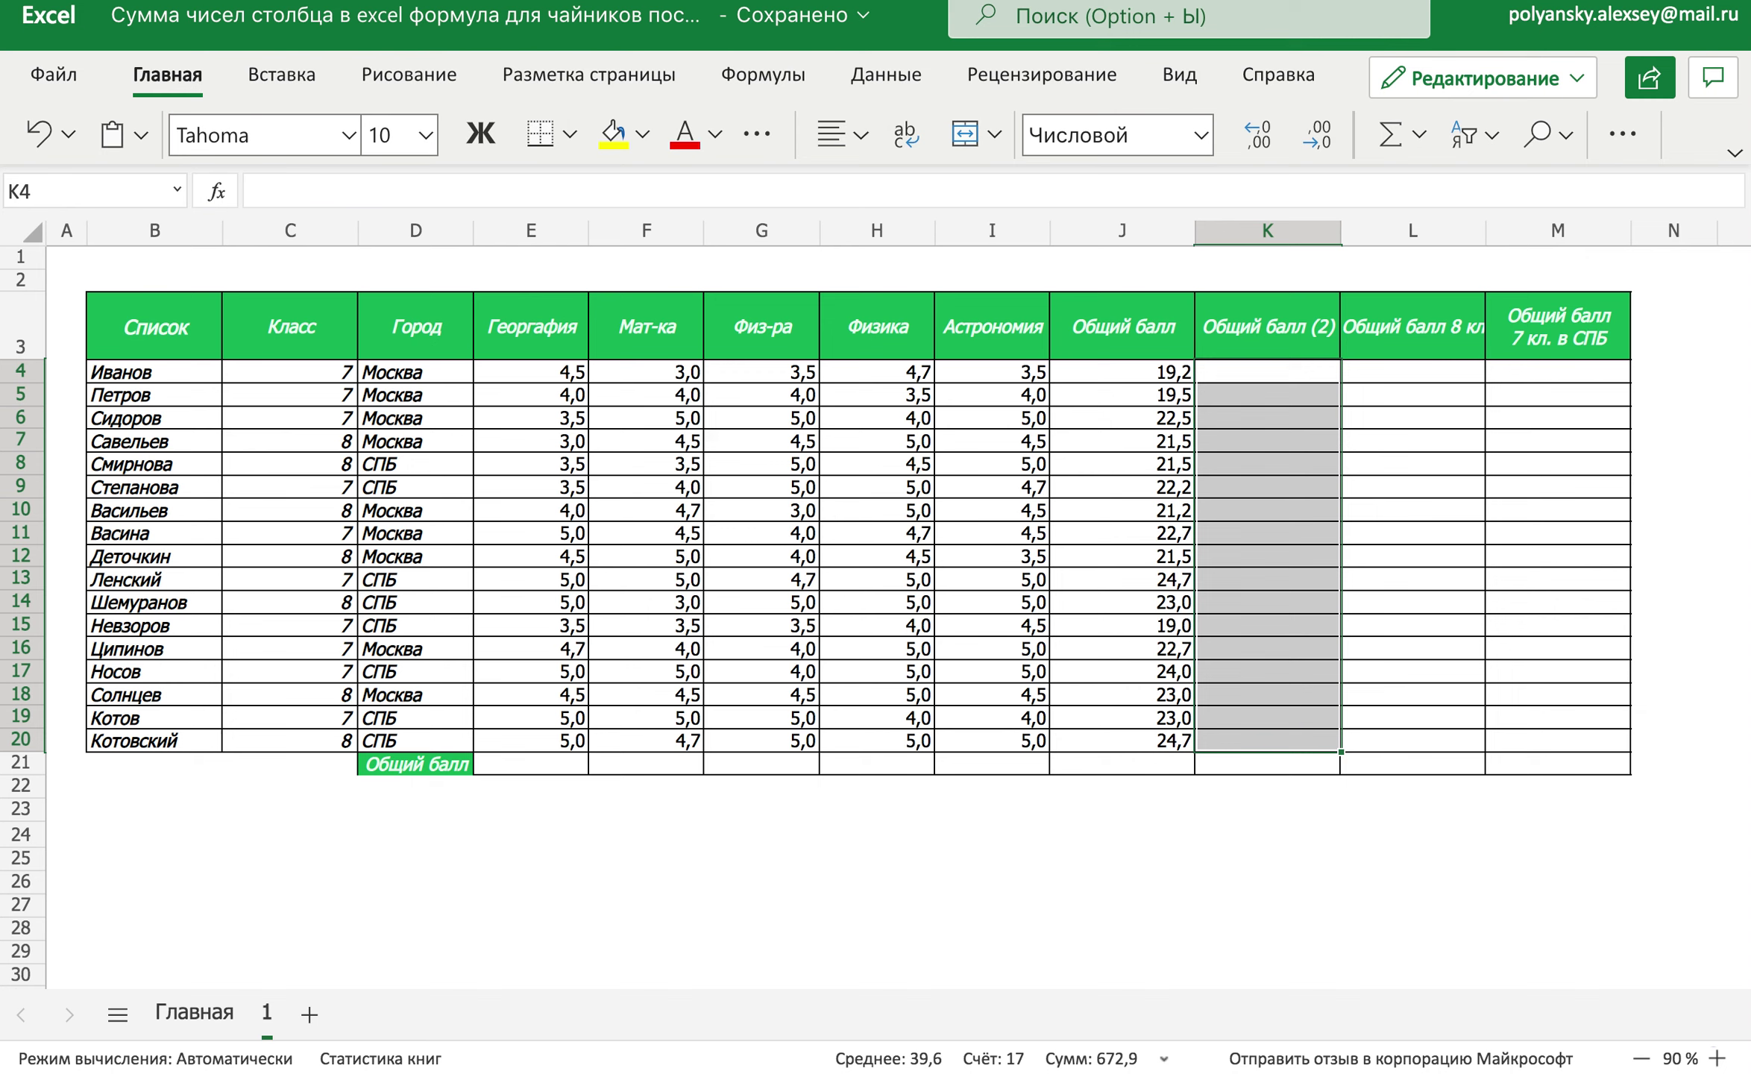
# Enter =СУММ(E4:G4;I4:J4) in K4, giving 33,7
pyautogui.press('Up')
pyautogui.press('Down')
pyautogui.write('=с')
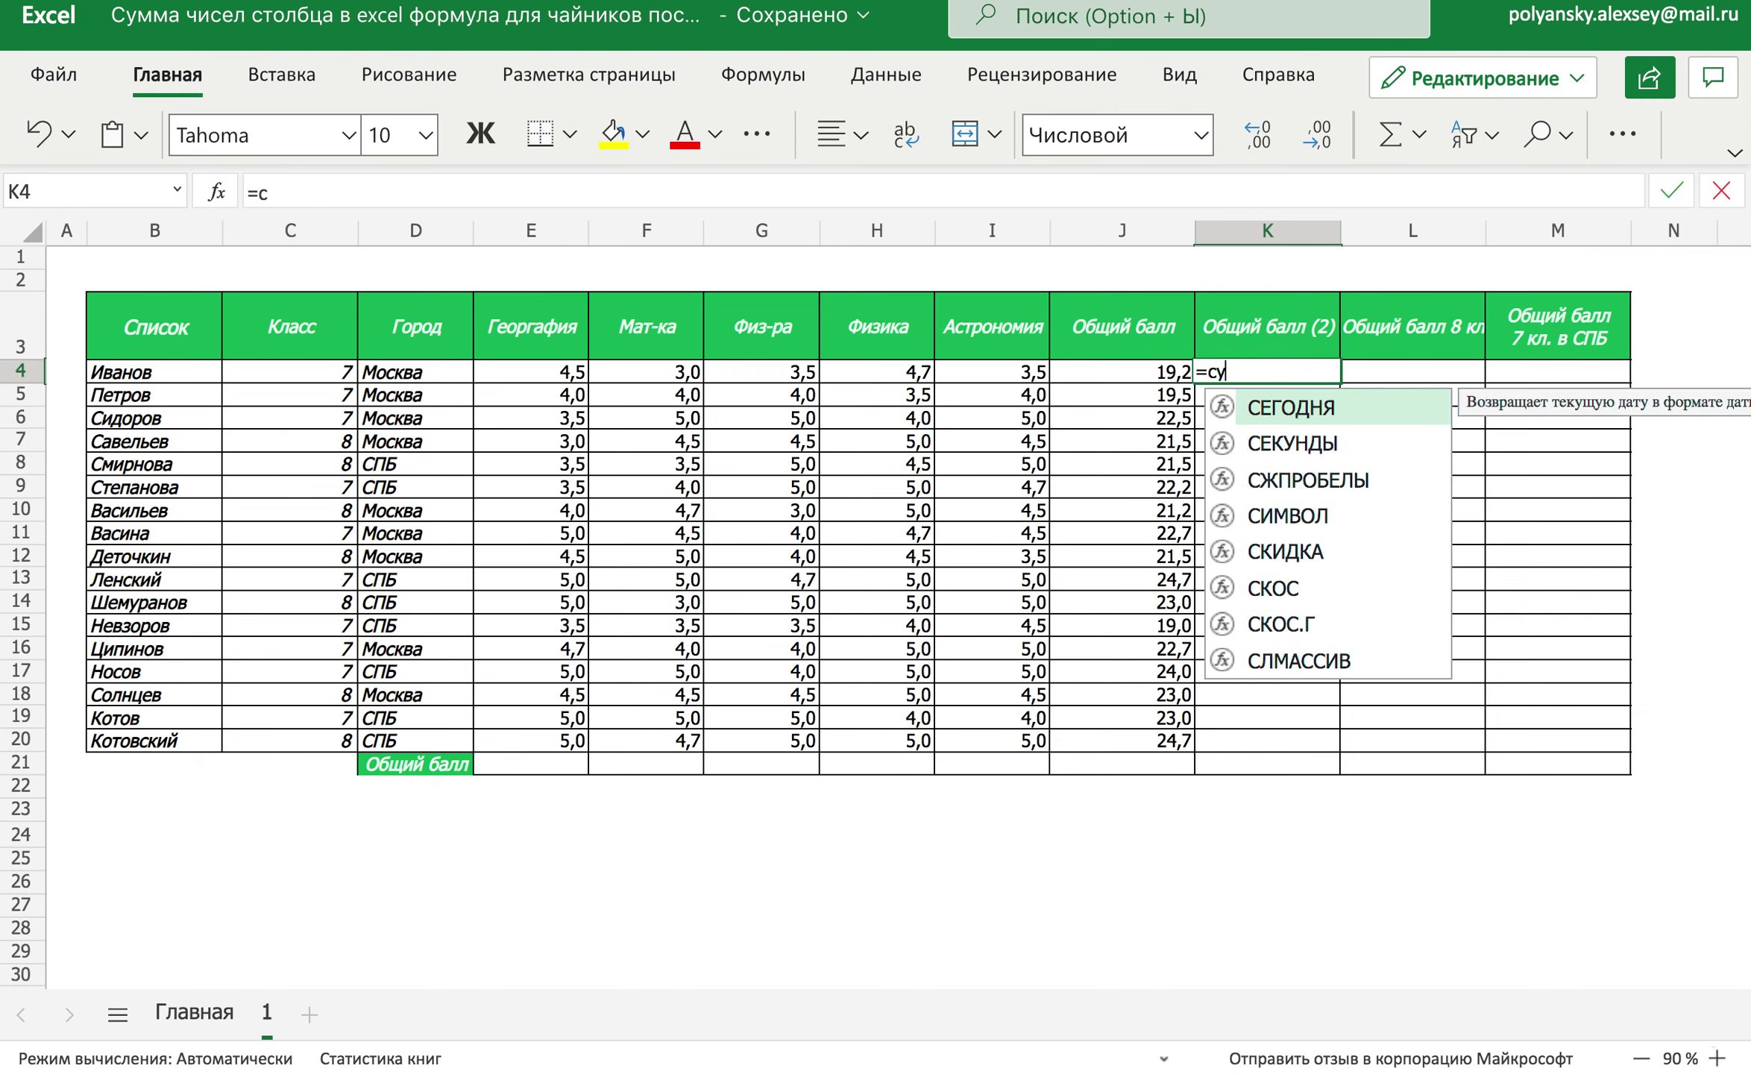
pyautogui.write('ум')
pyautogui.press('Tab')
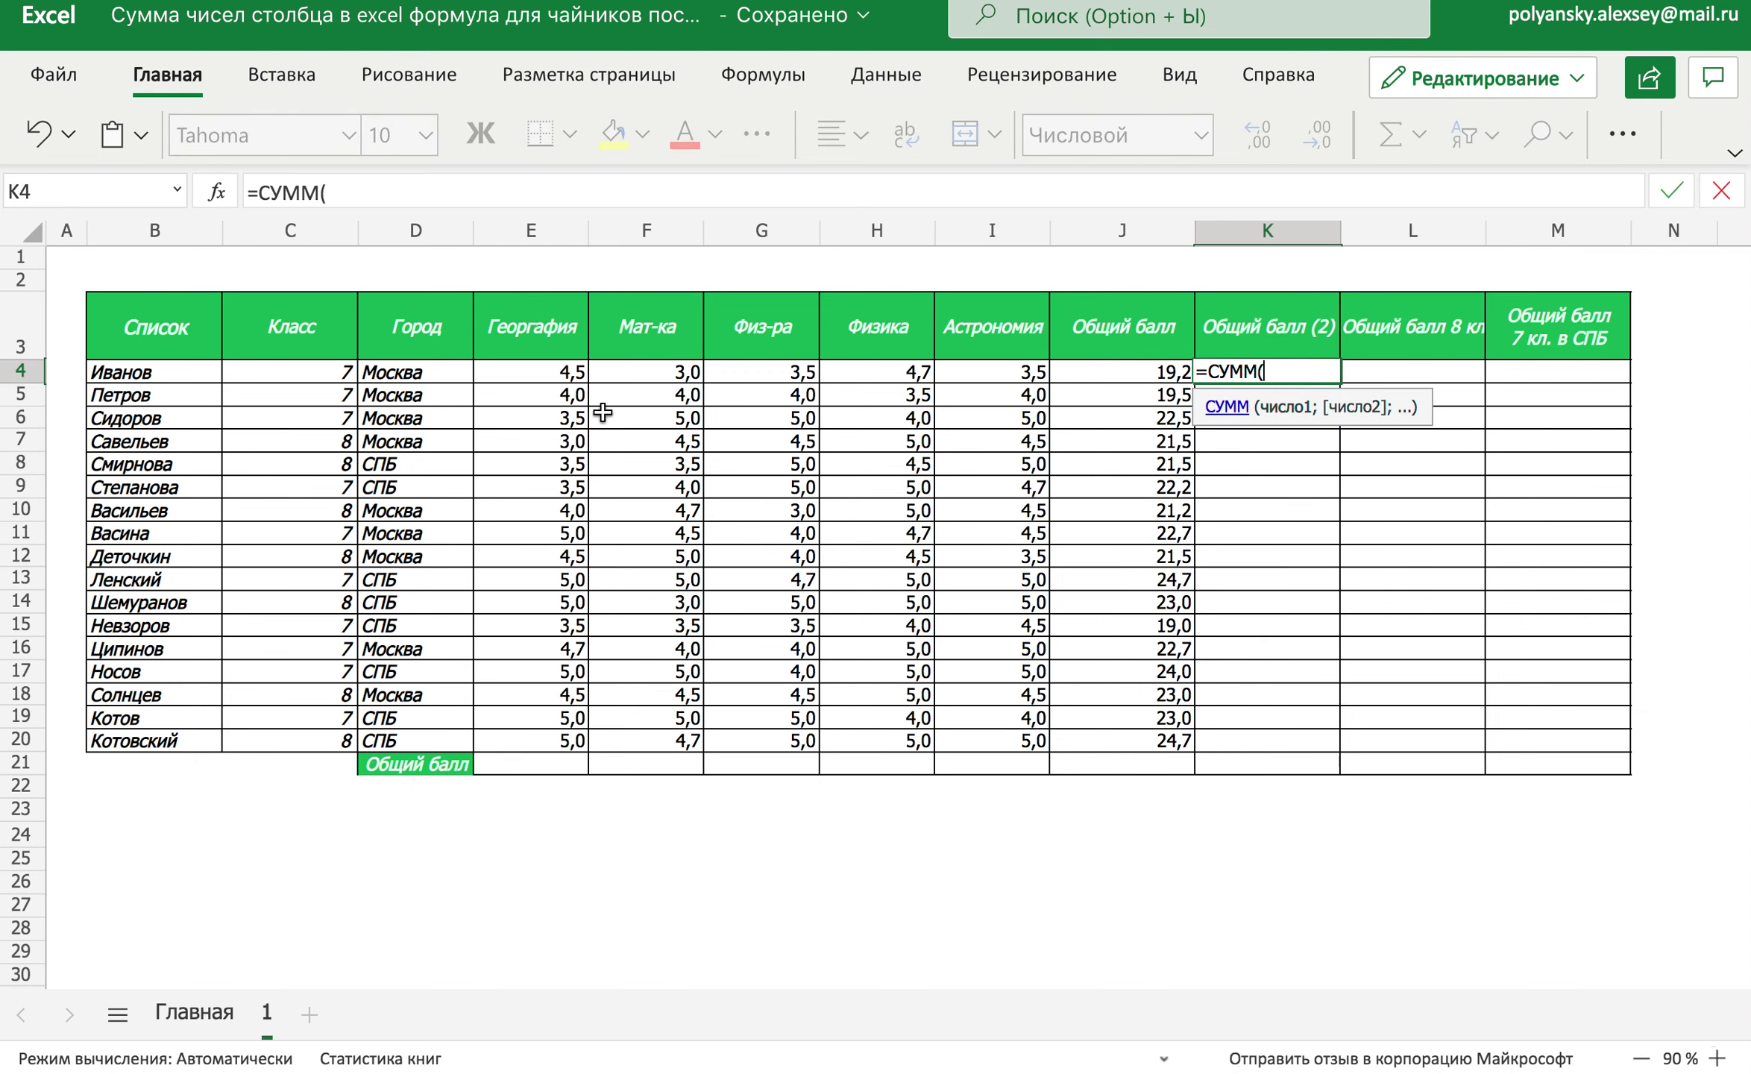
pyautogui.moveTo(555, 376); pyautogui.dragTo(738, 373)
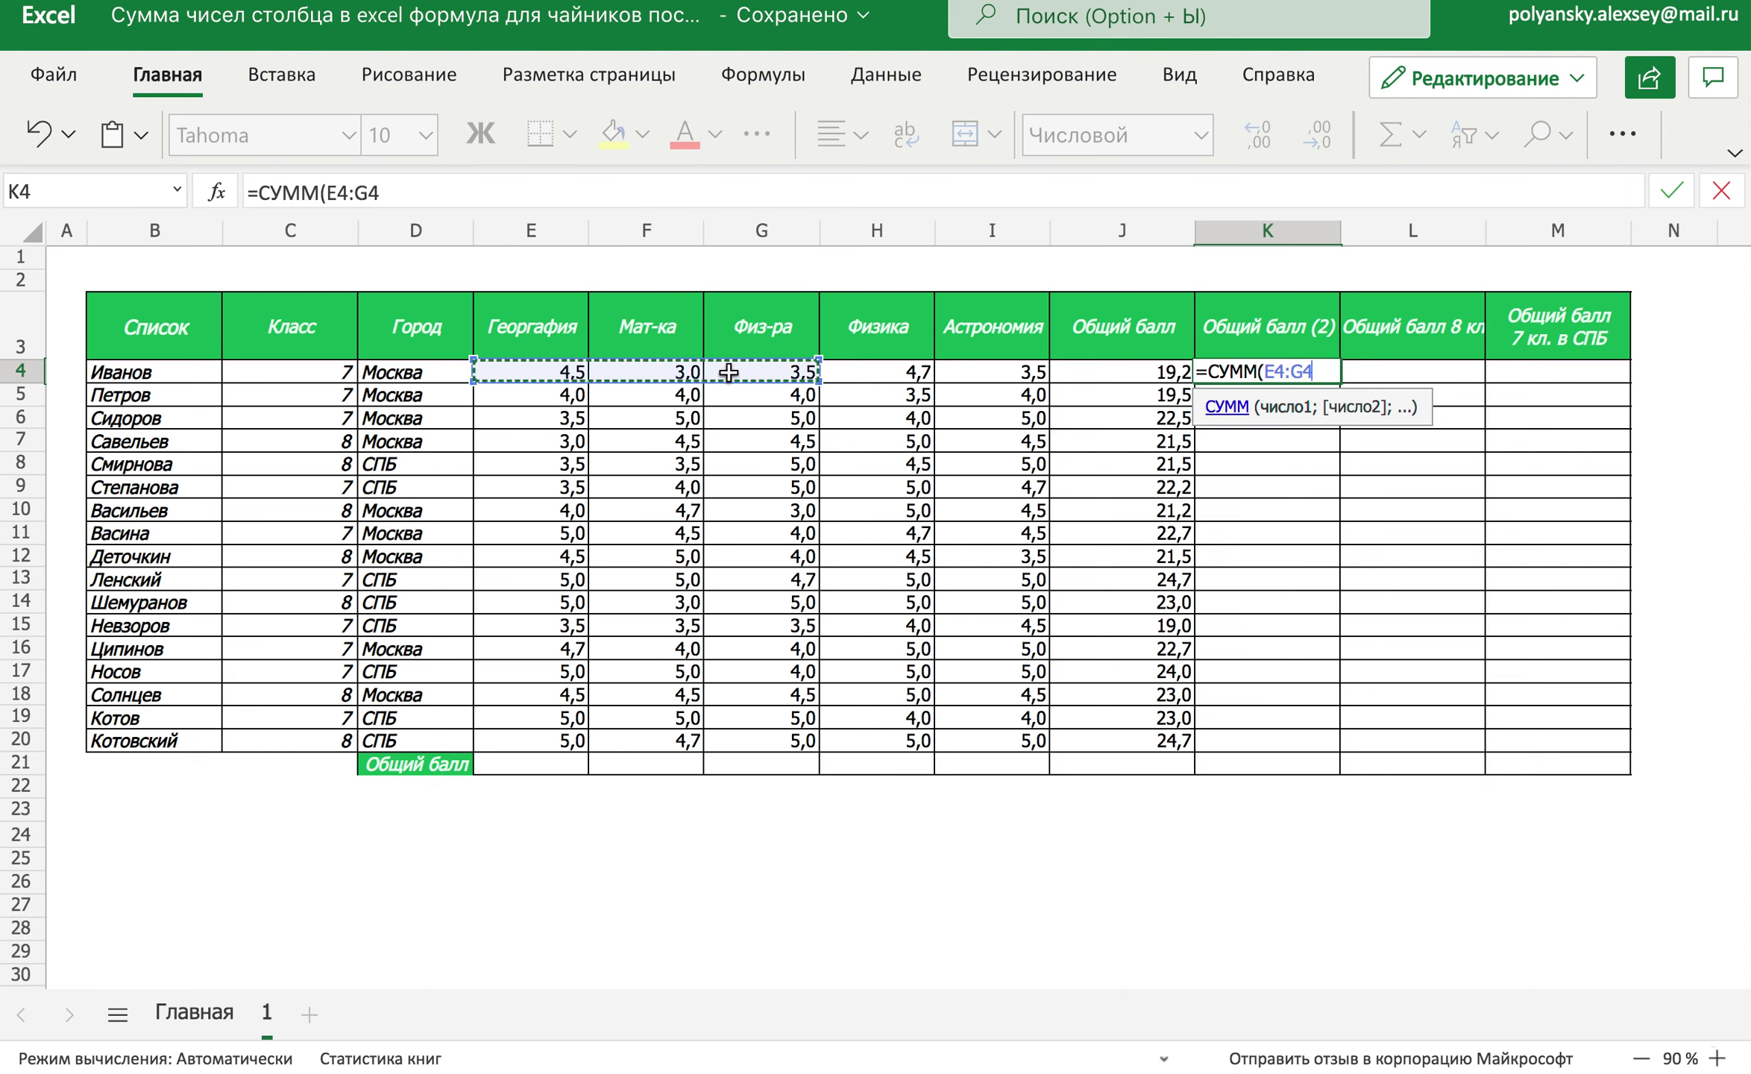
pyautogui.write(';')
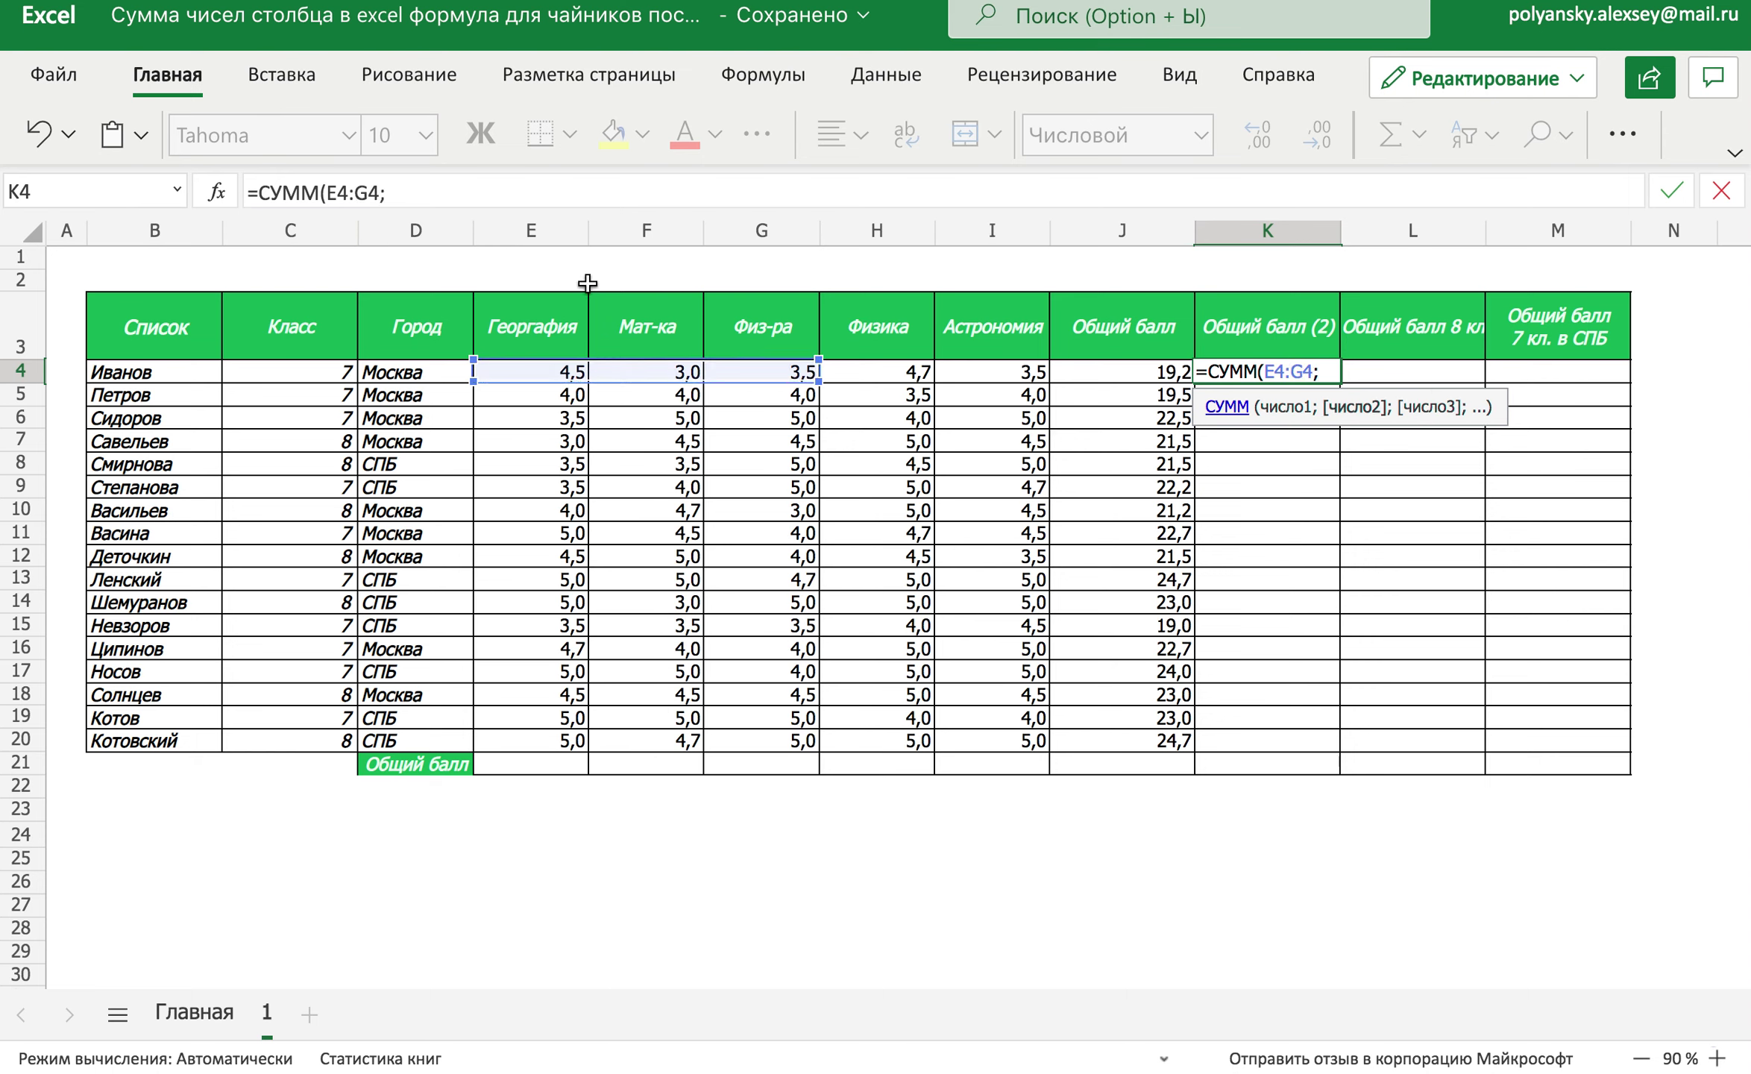
pyautogui.moveTo(997, 376); pyautogui.dragTo(1122, 373)
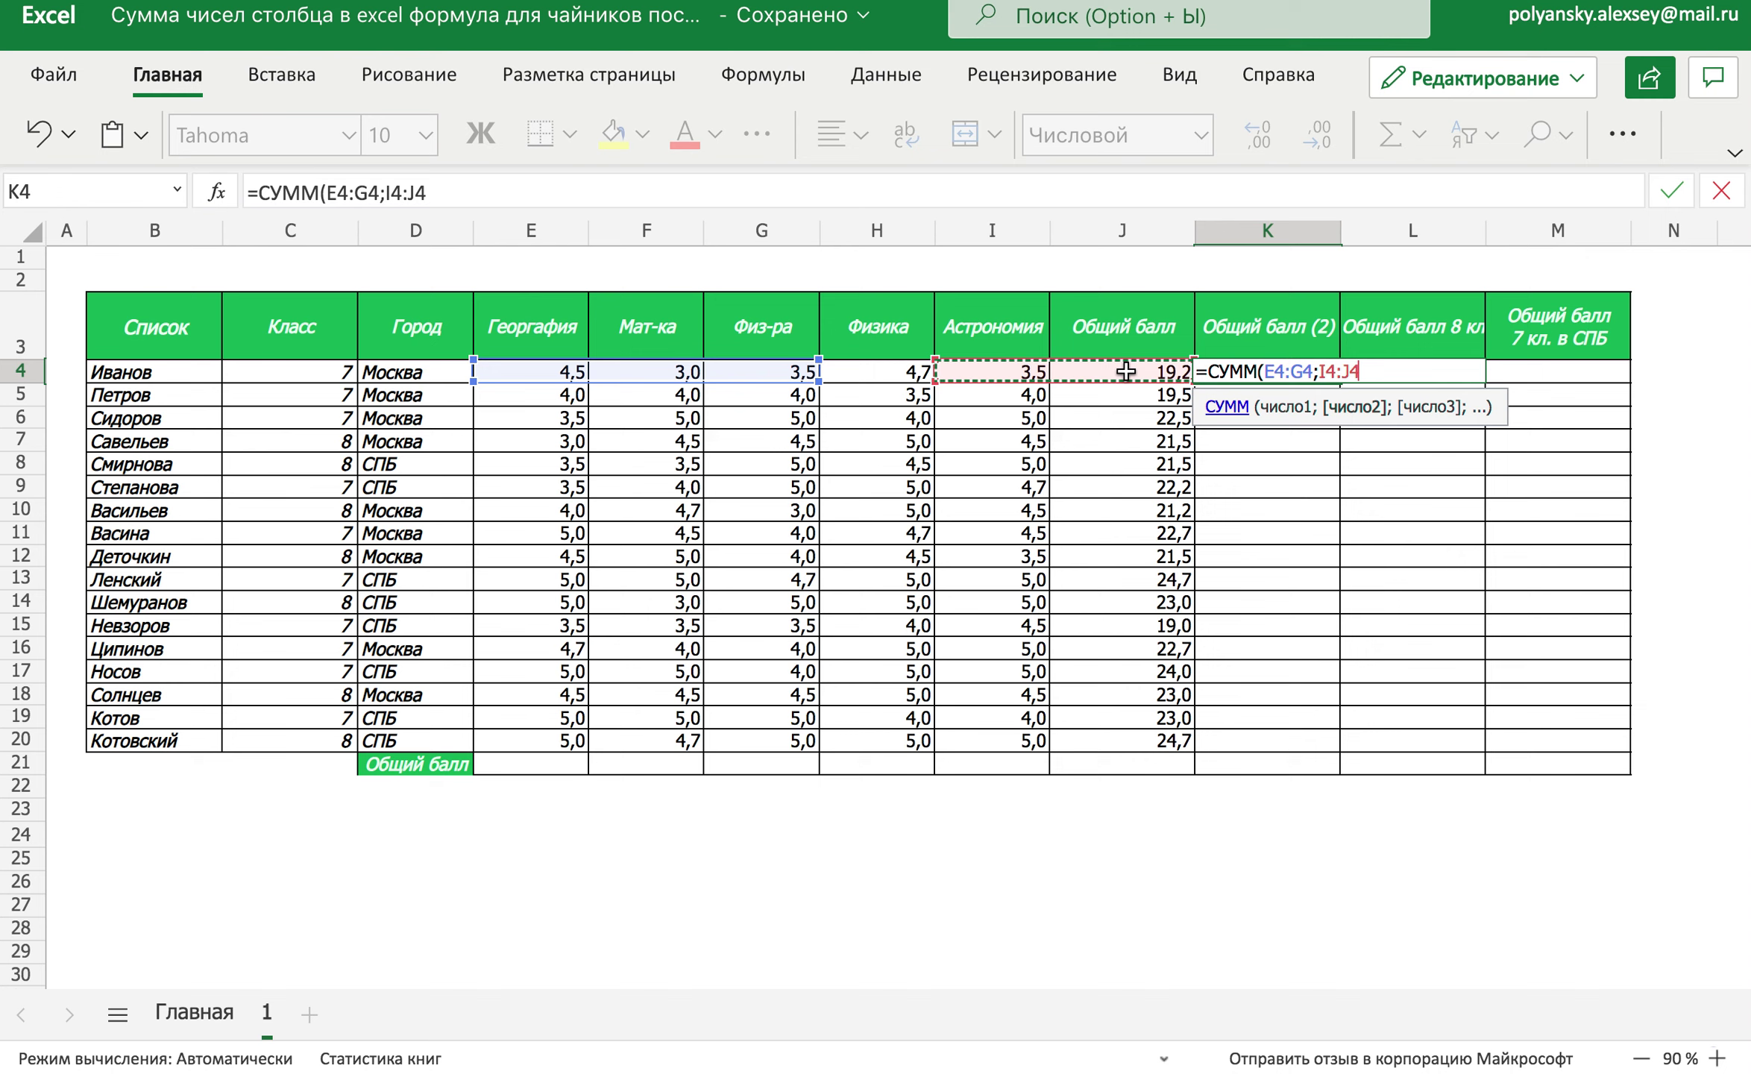
pyautogui.press('Return')
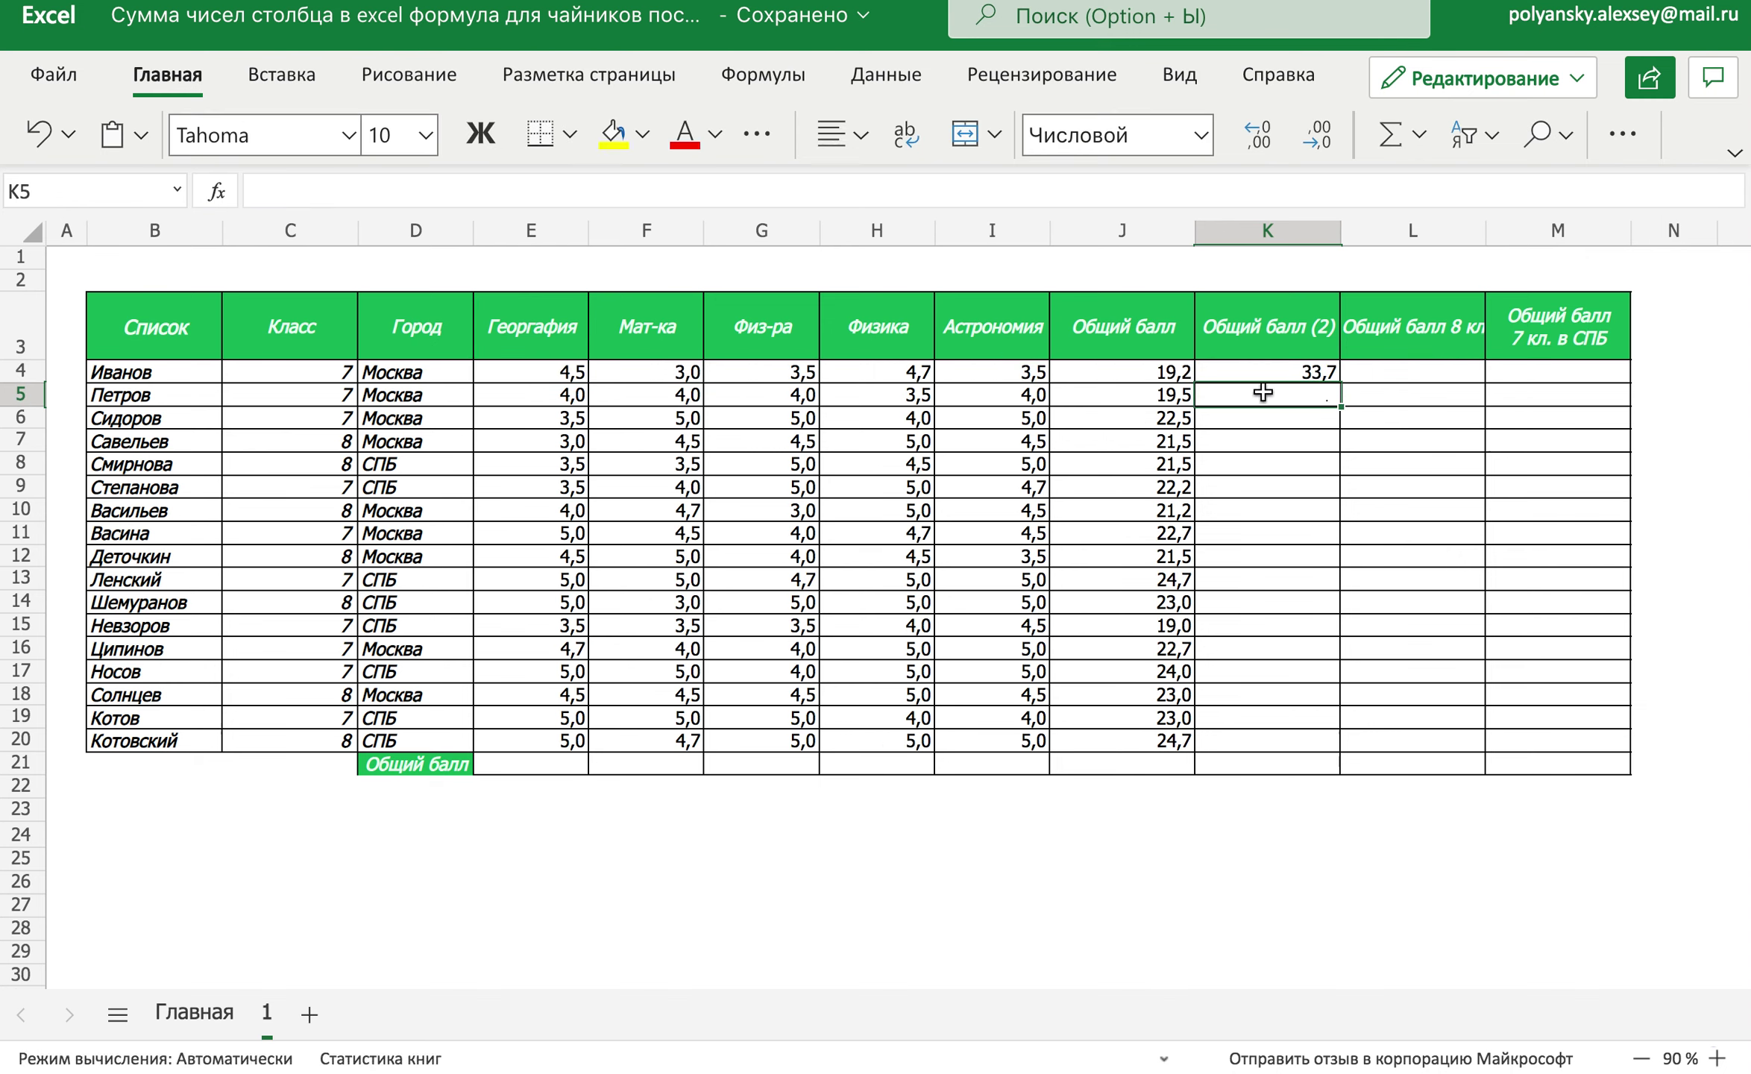
# Copy the K4 SUM formula down to K20 and start widening column L
pyautogui.click(1291, 376)
pyautogui.moveTo(1340, 383); pyautogui.dragTo(1328, 749)
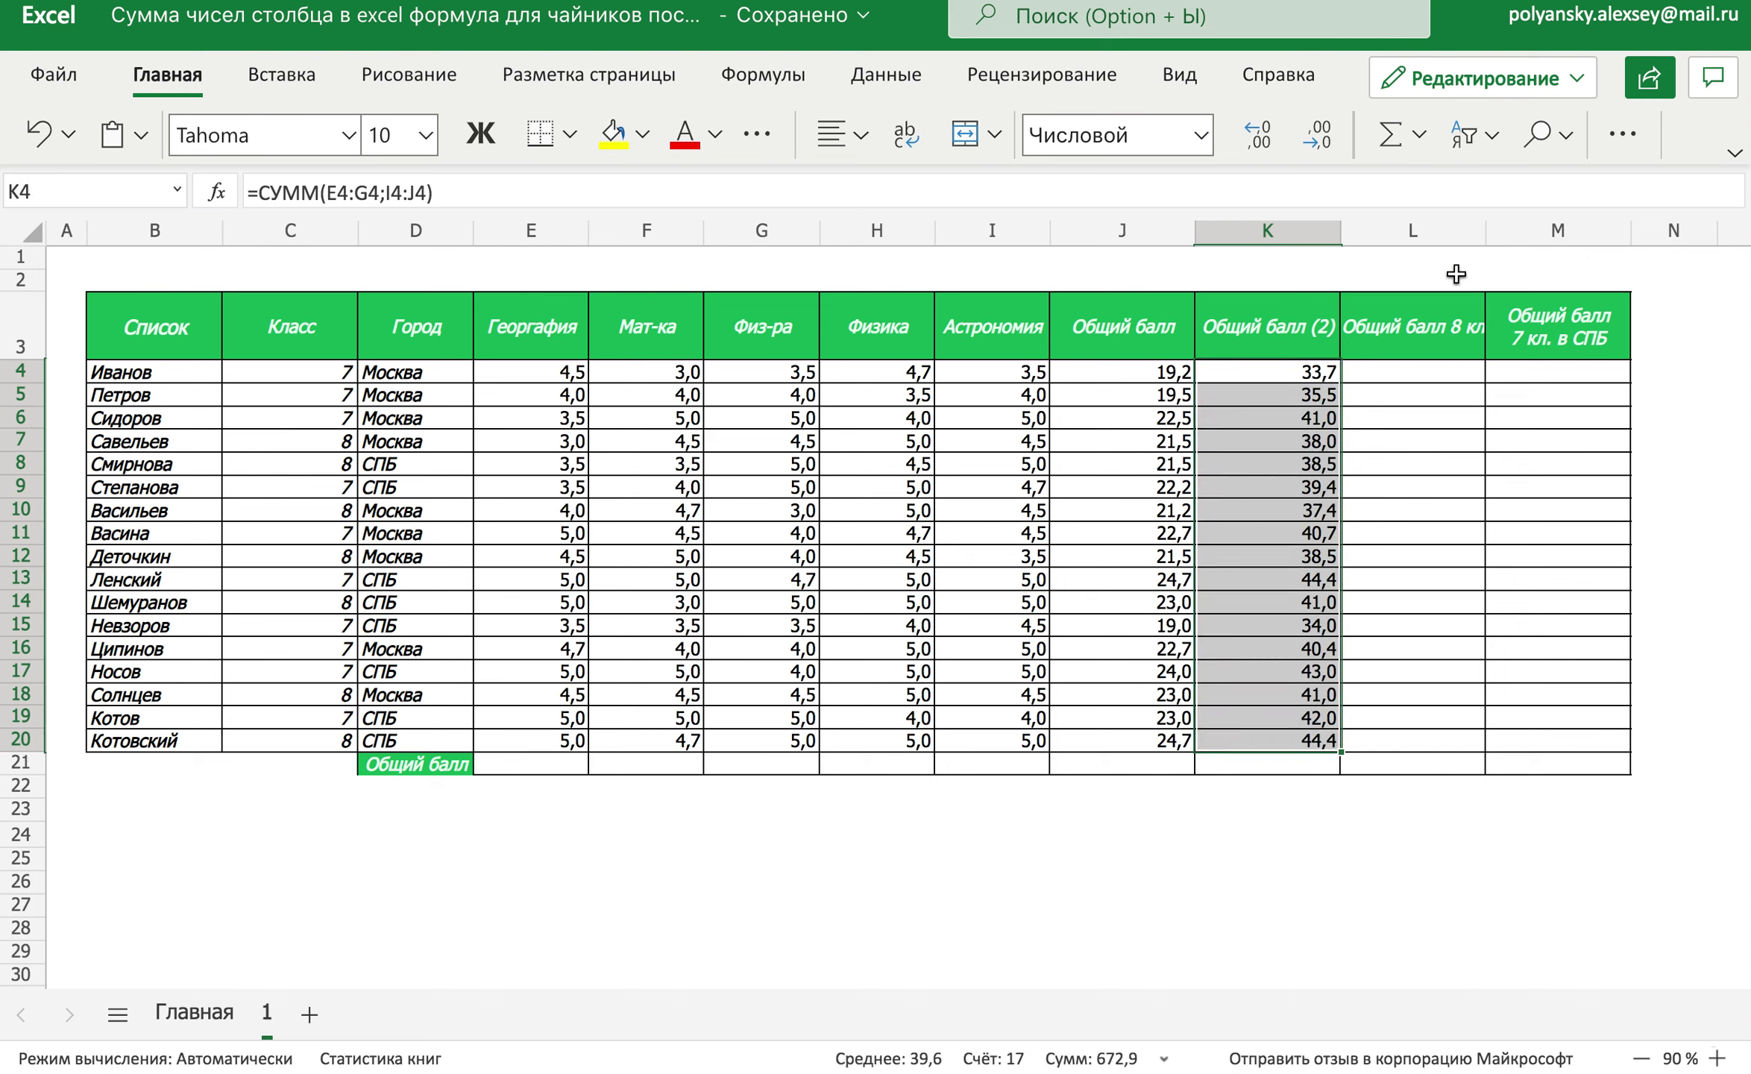
pyautogui.moveTo(1486, 232); pyautogui.dragTo(1499, 237)
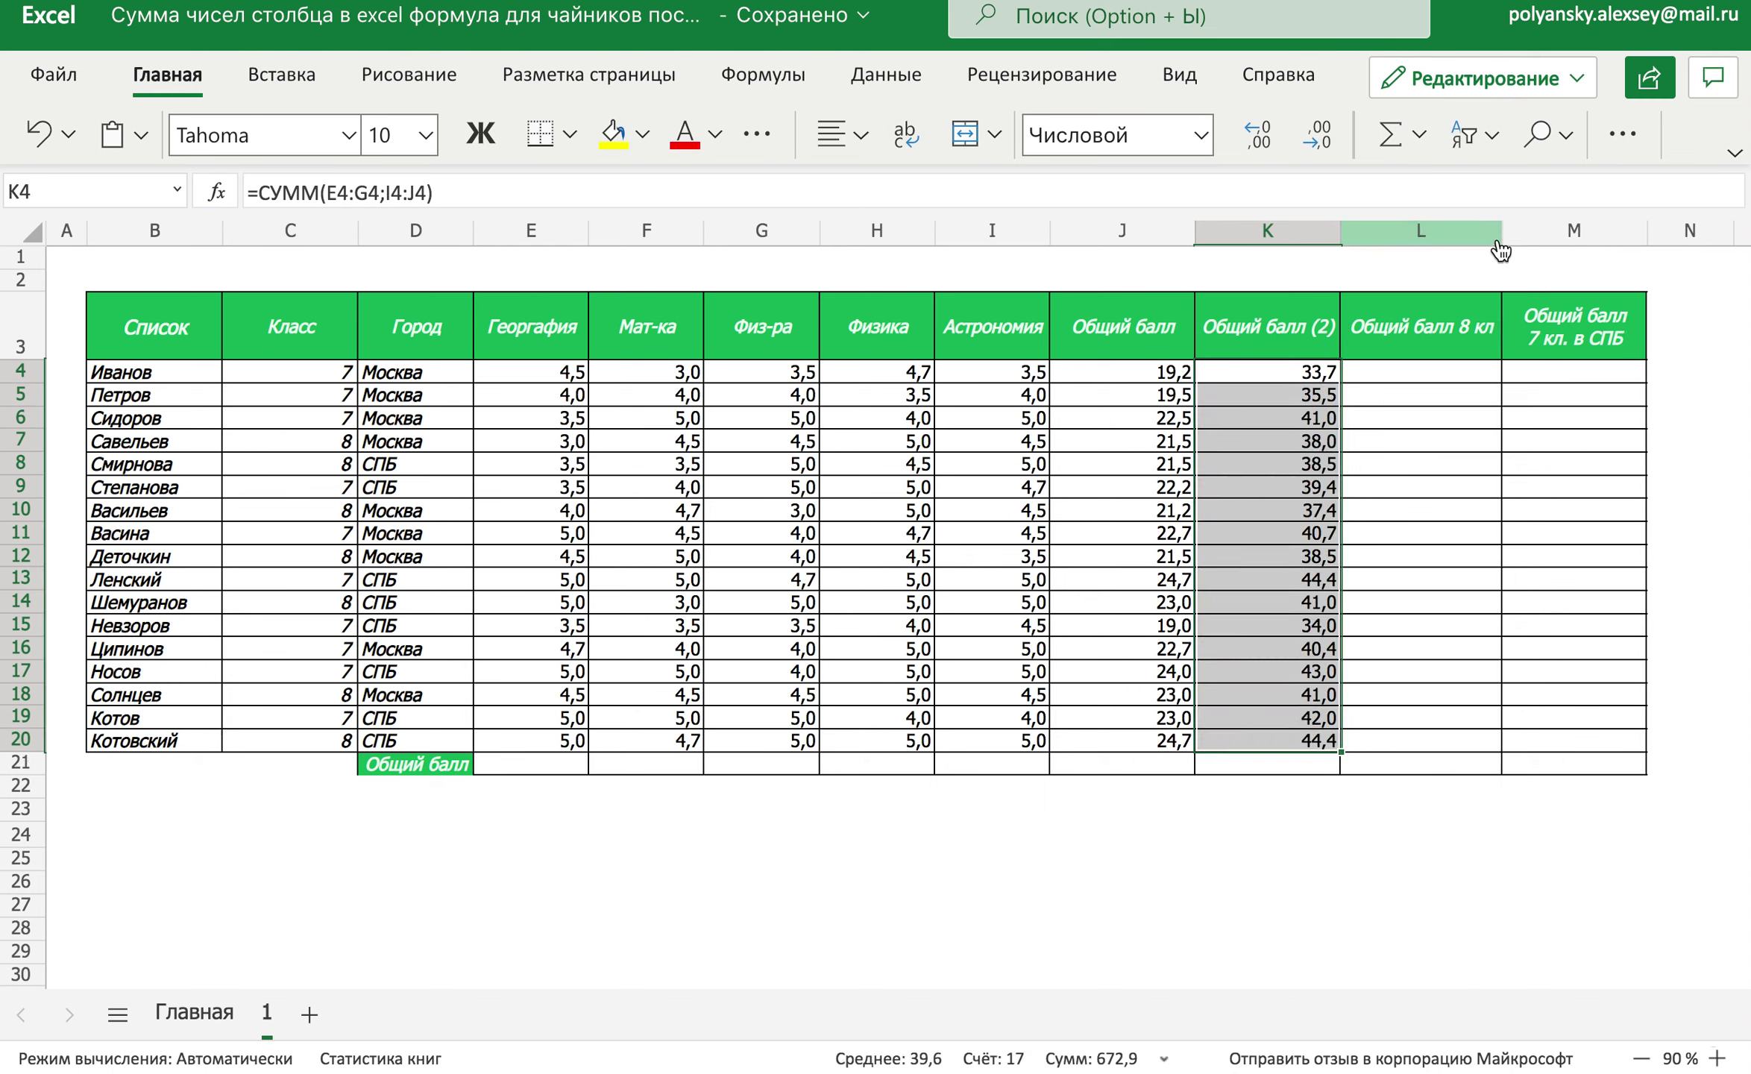
# Widen the Общий балл 8 кл column and select L5:M22 to strip its borders
pyautogui.click(1446, 379)
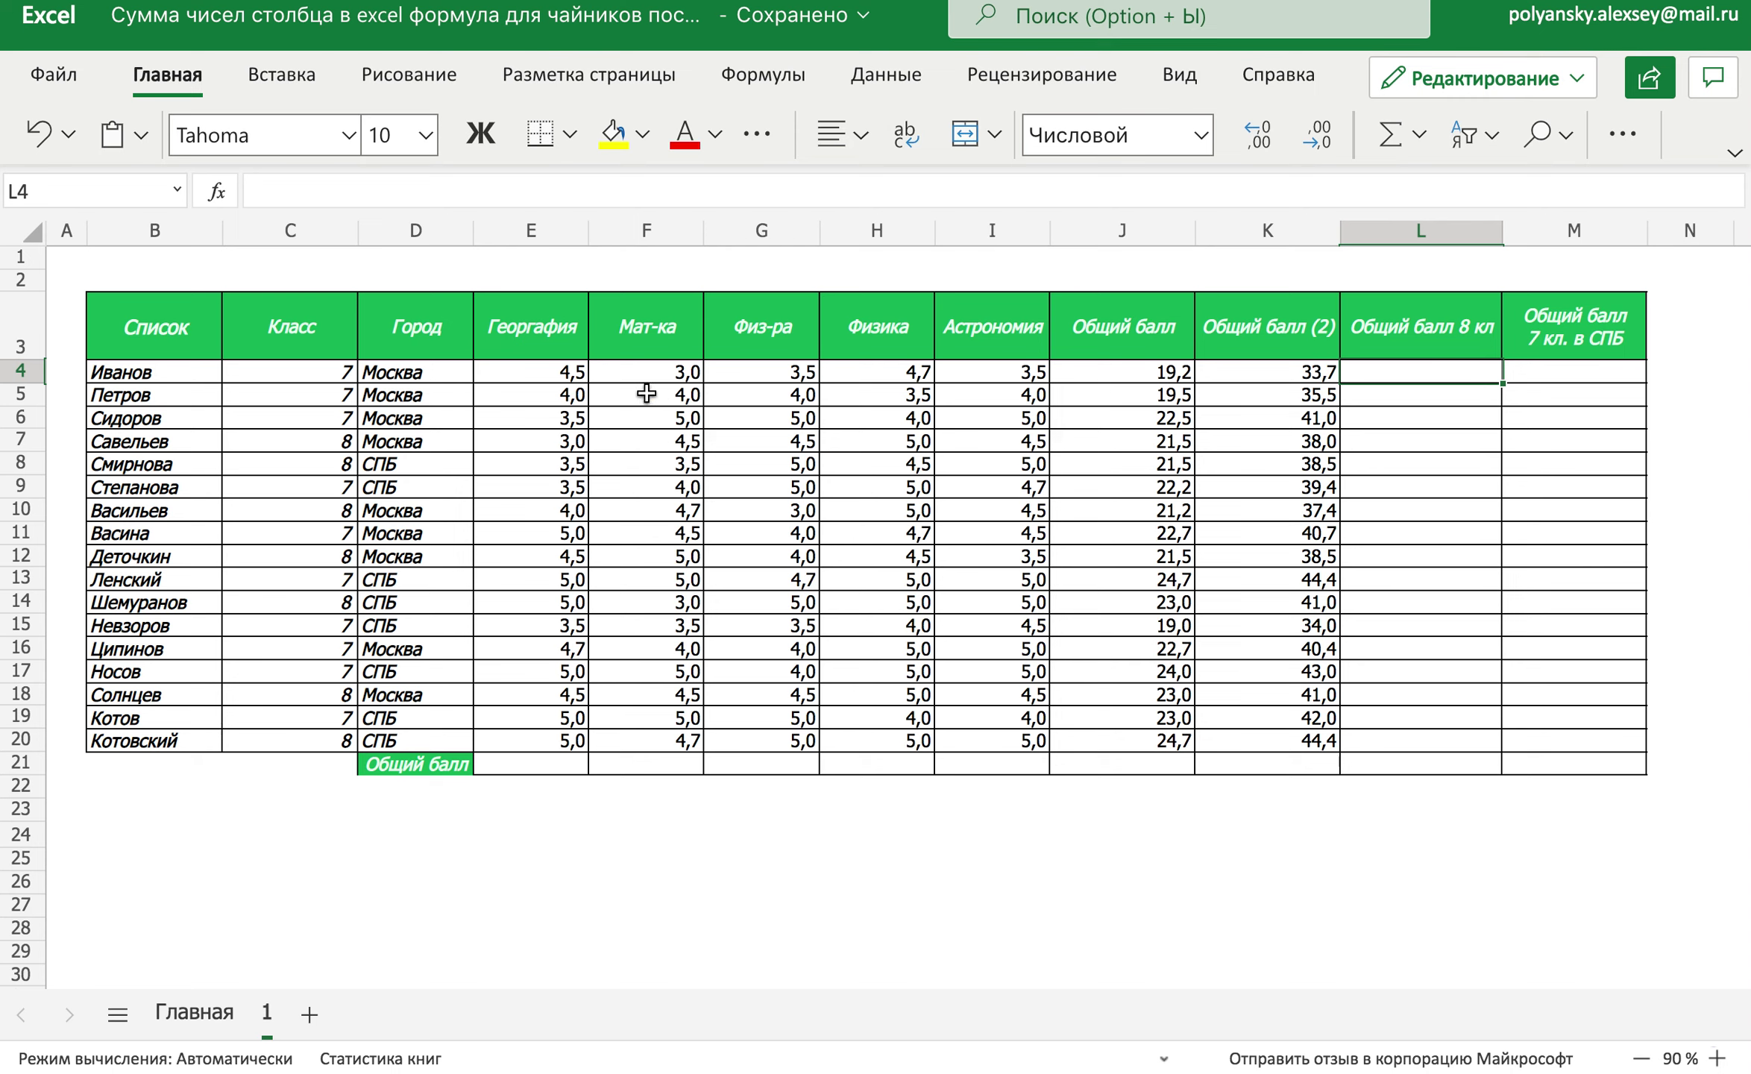
pyautogui.click(311, 443)
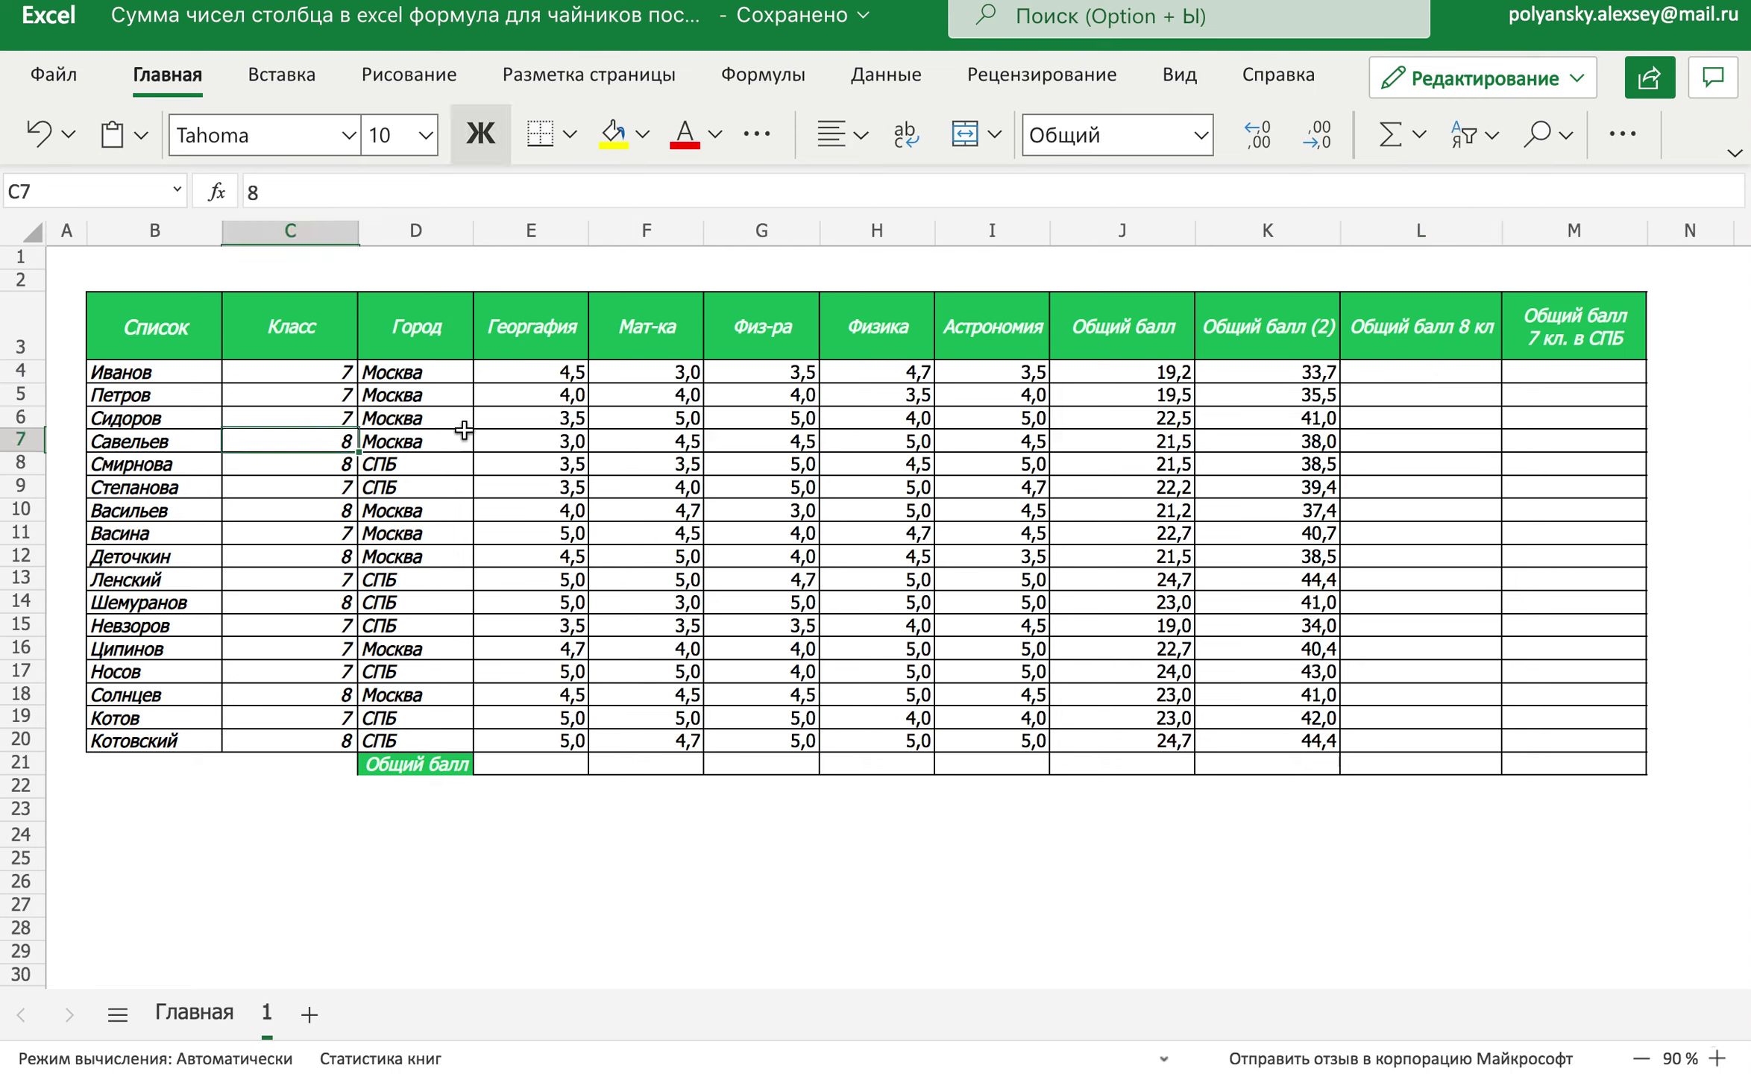
pyautogui.click(1585, 787)
pyautogui.keyDown('shift'); pyautogui.click(1489, 789); pyautogui.keyUp('shift')
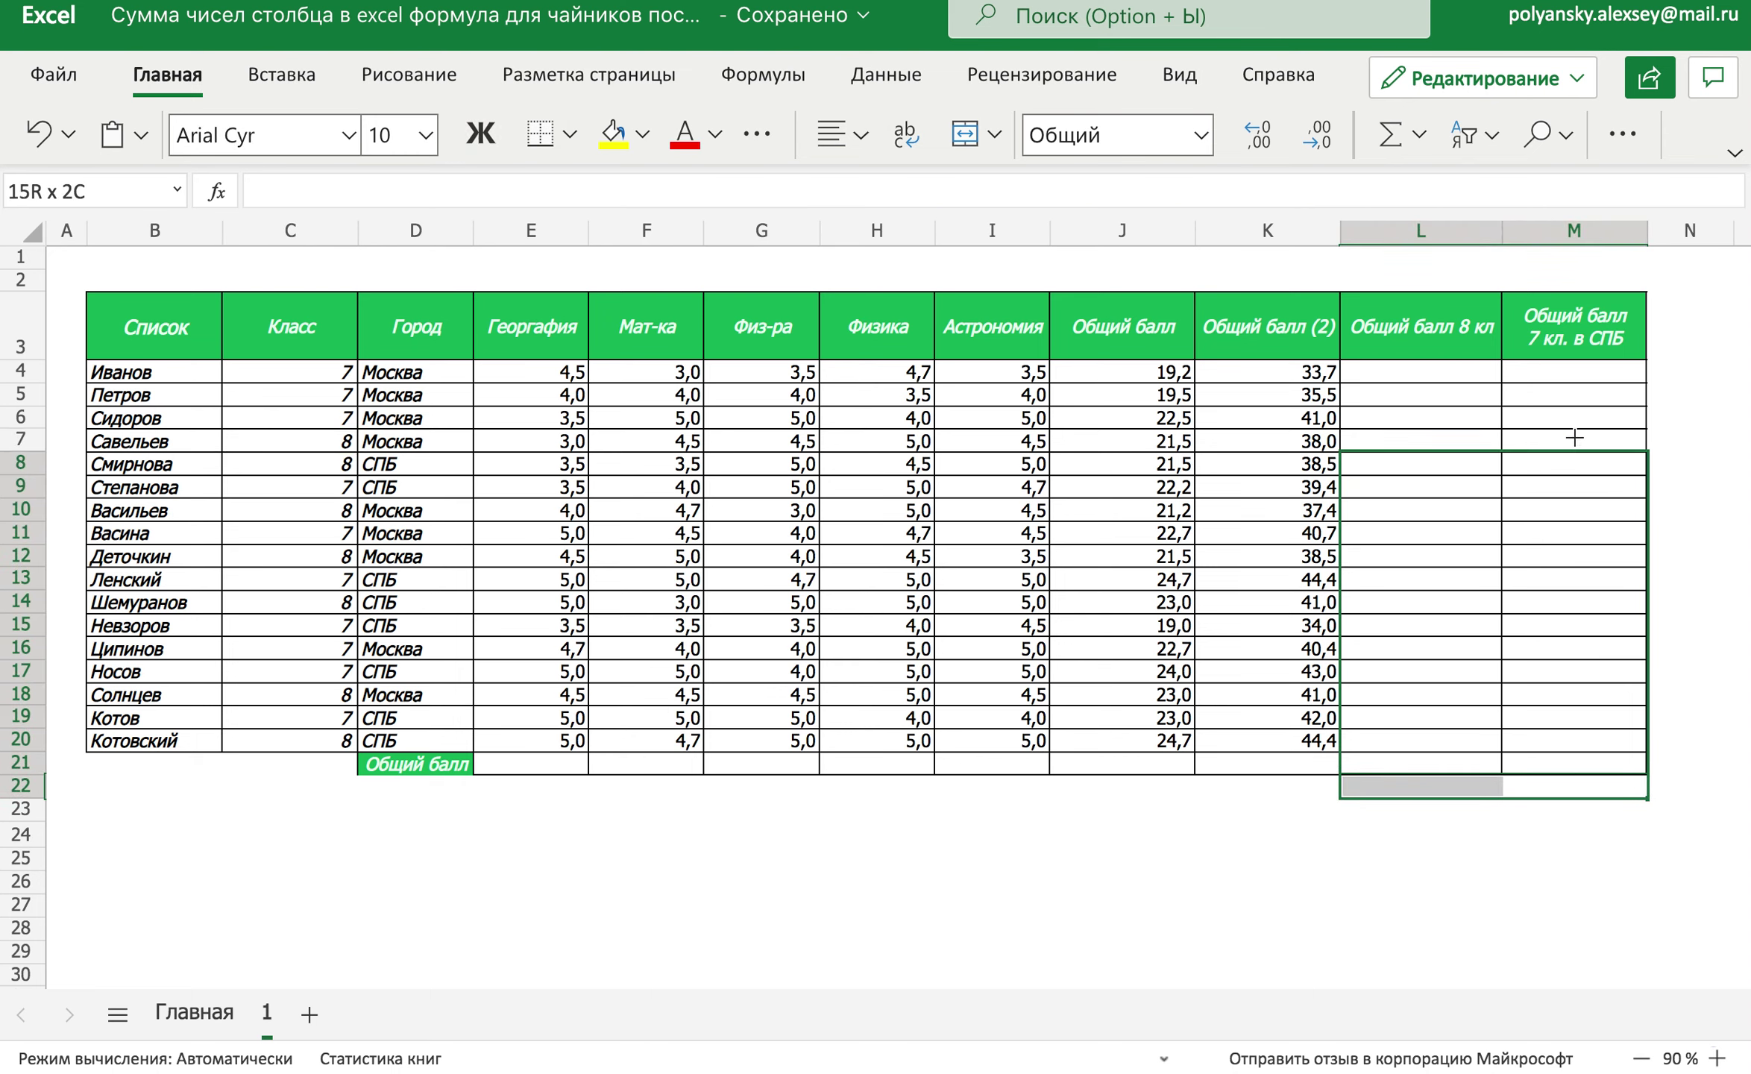
pyautogui.moveTo(1648, 799); pyautogui.dragTo(1566, 392)
pyautogui.click(1457, 374)
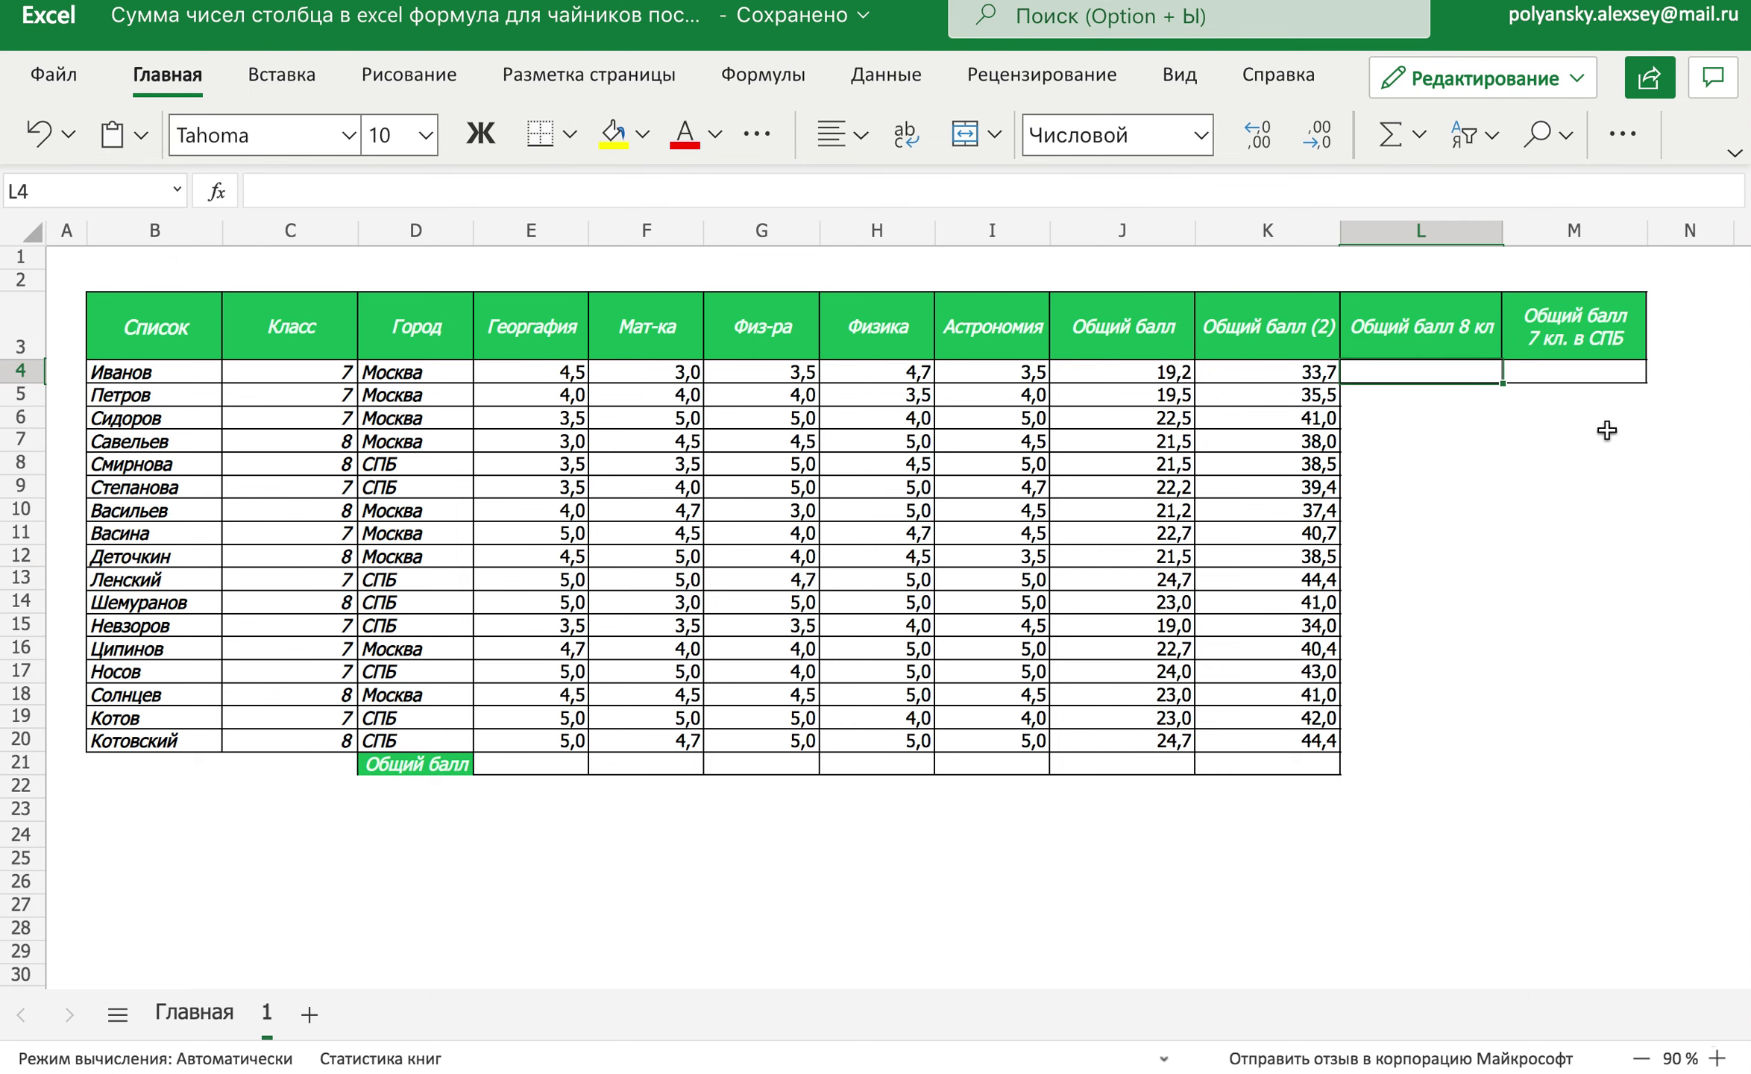
# Enter =СУММЕСЛИ(C4:C20;$C$7;J4:J20) in L4, giving a class-8 total of 156,4
pyautogui.write('=сумм')
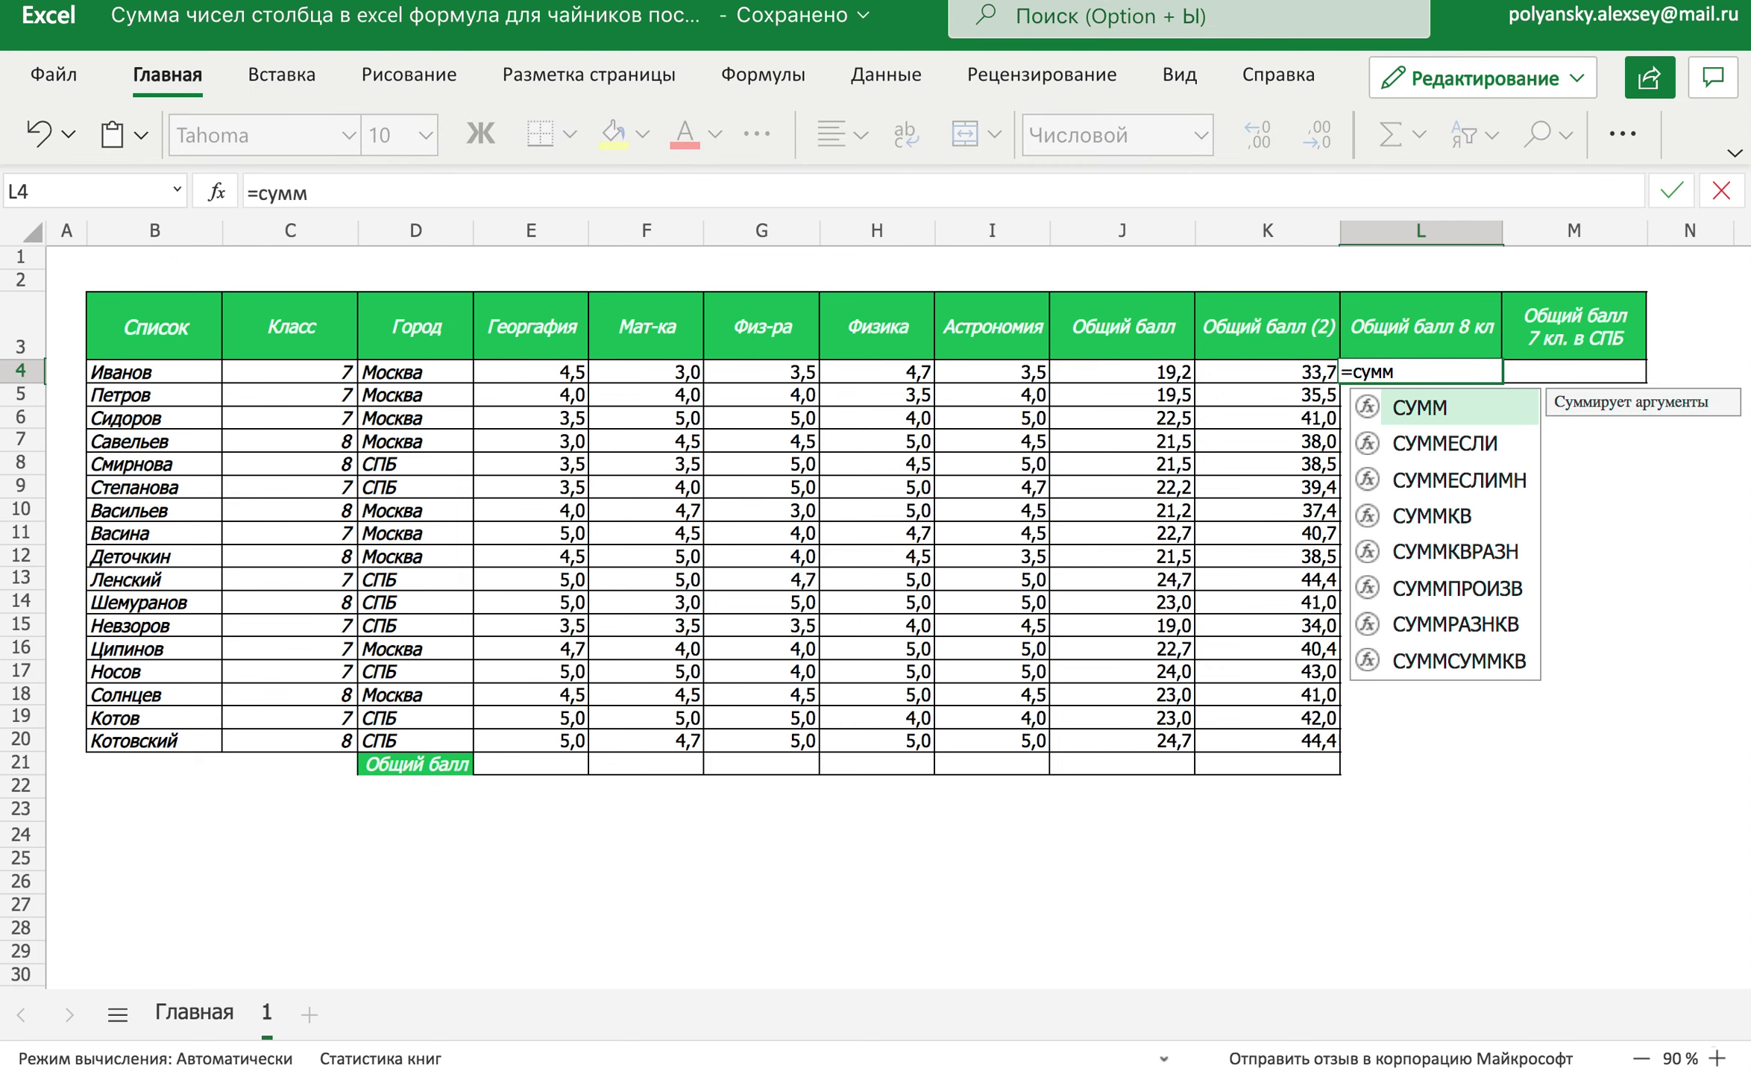
pyautogui.press('Down')
pyautogui.press('Tab')
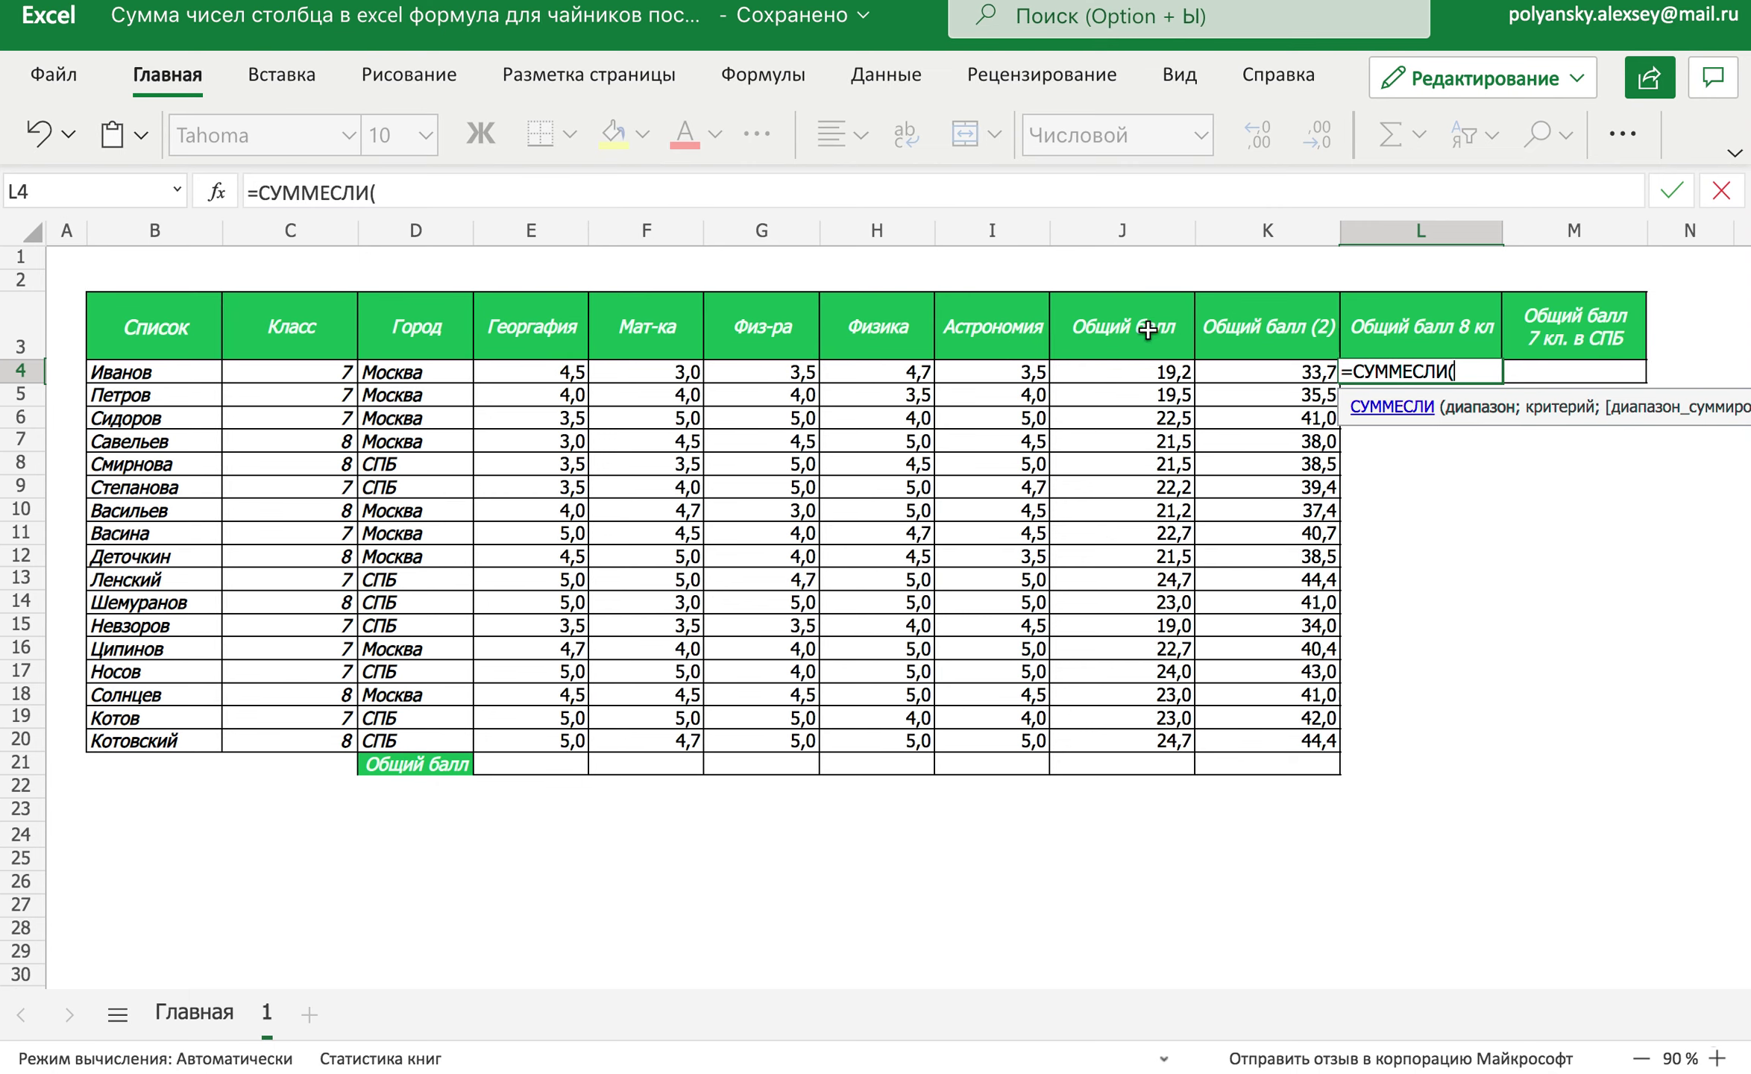
pyautogui.moveTo(302, 377)
pyautogui.mouseDown()
pyautogui.moveTo(274, 750)
pyautogui.moveTo(262, 738)
pyautogui.mouseUp()
pyautogui.click(448, 192)
pyautogui.write(';')
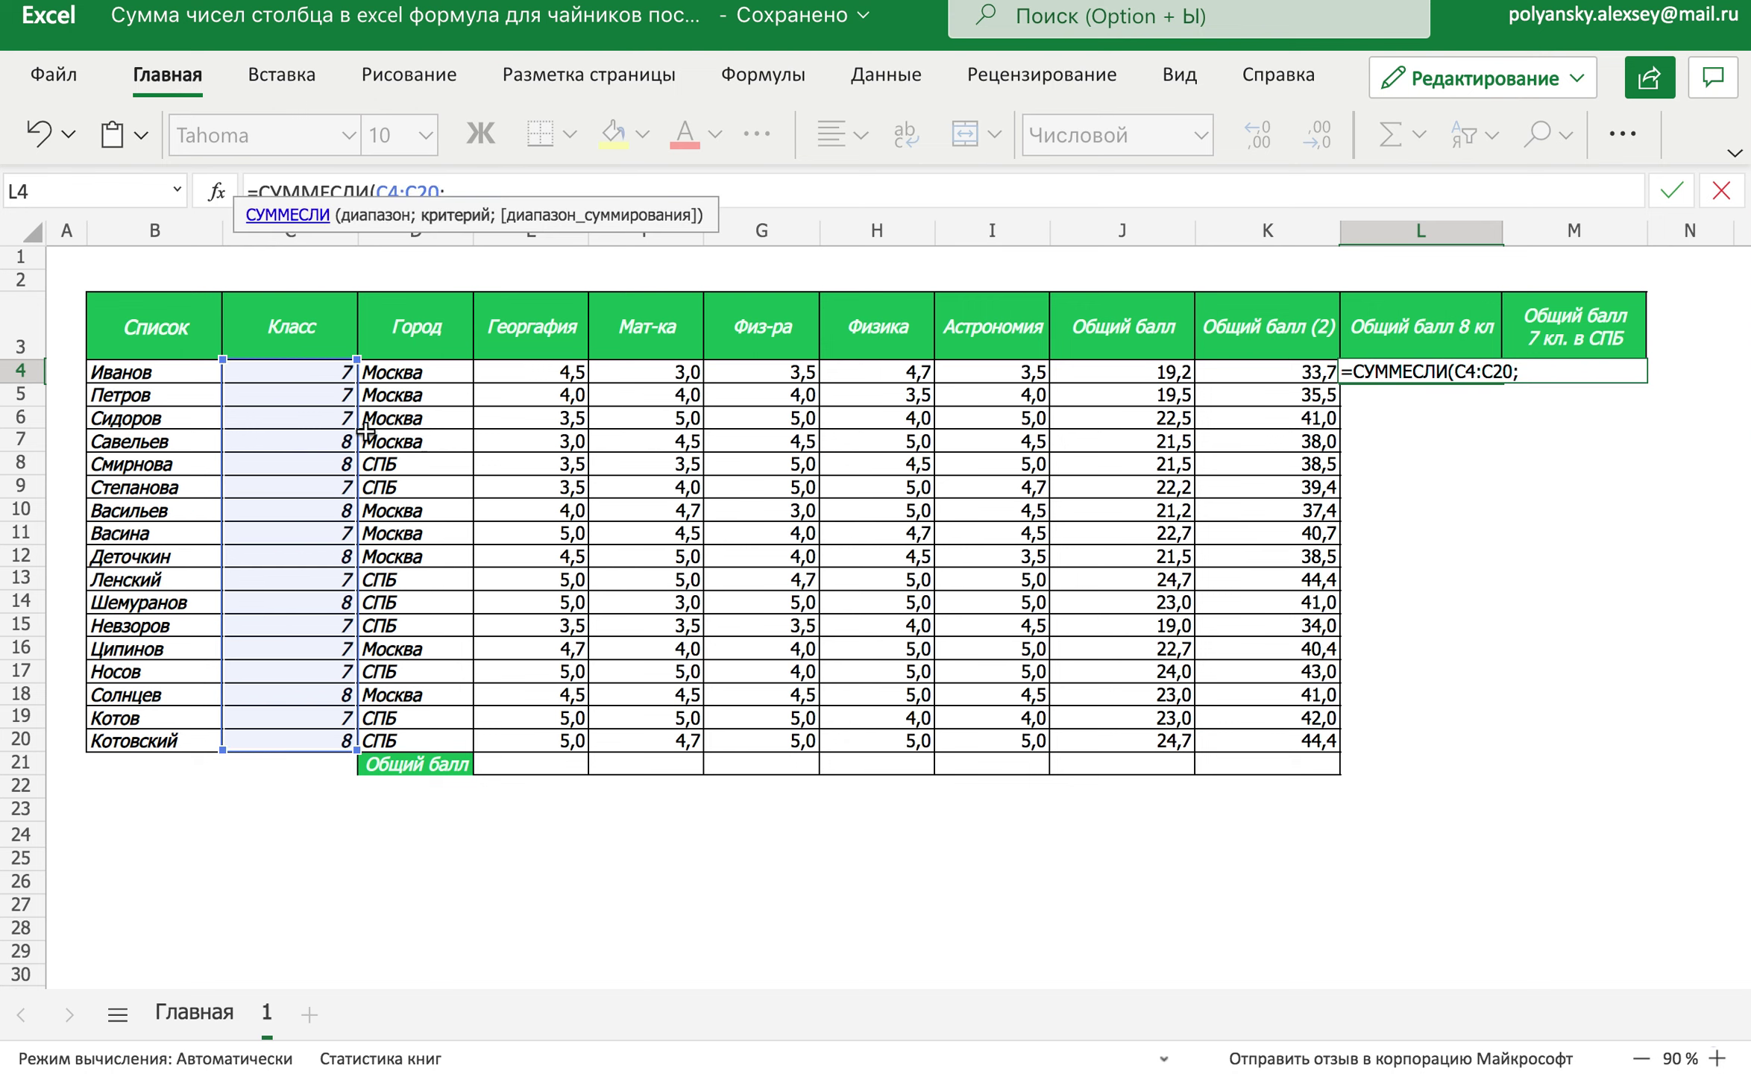
pyautogui.click(317, 441)
pyautogui.press('F4')
pyautogui.write(';')
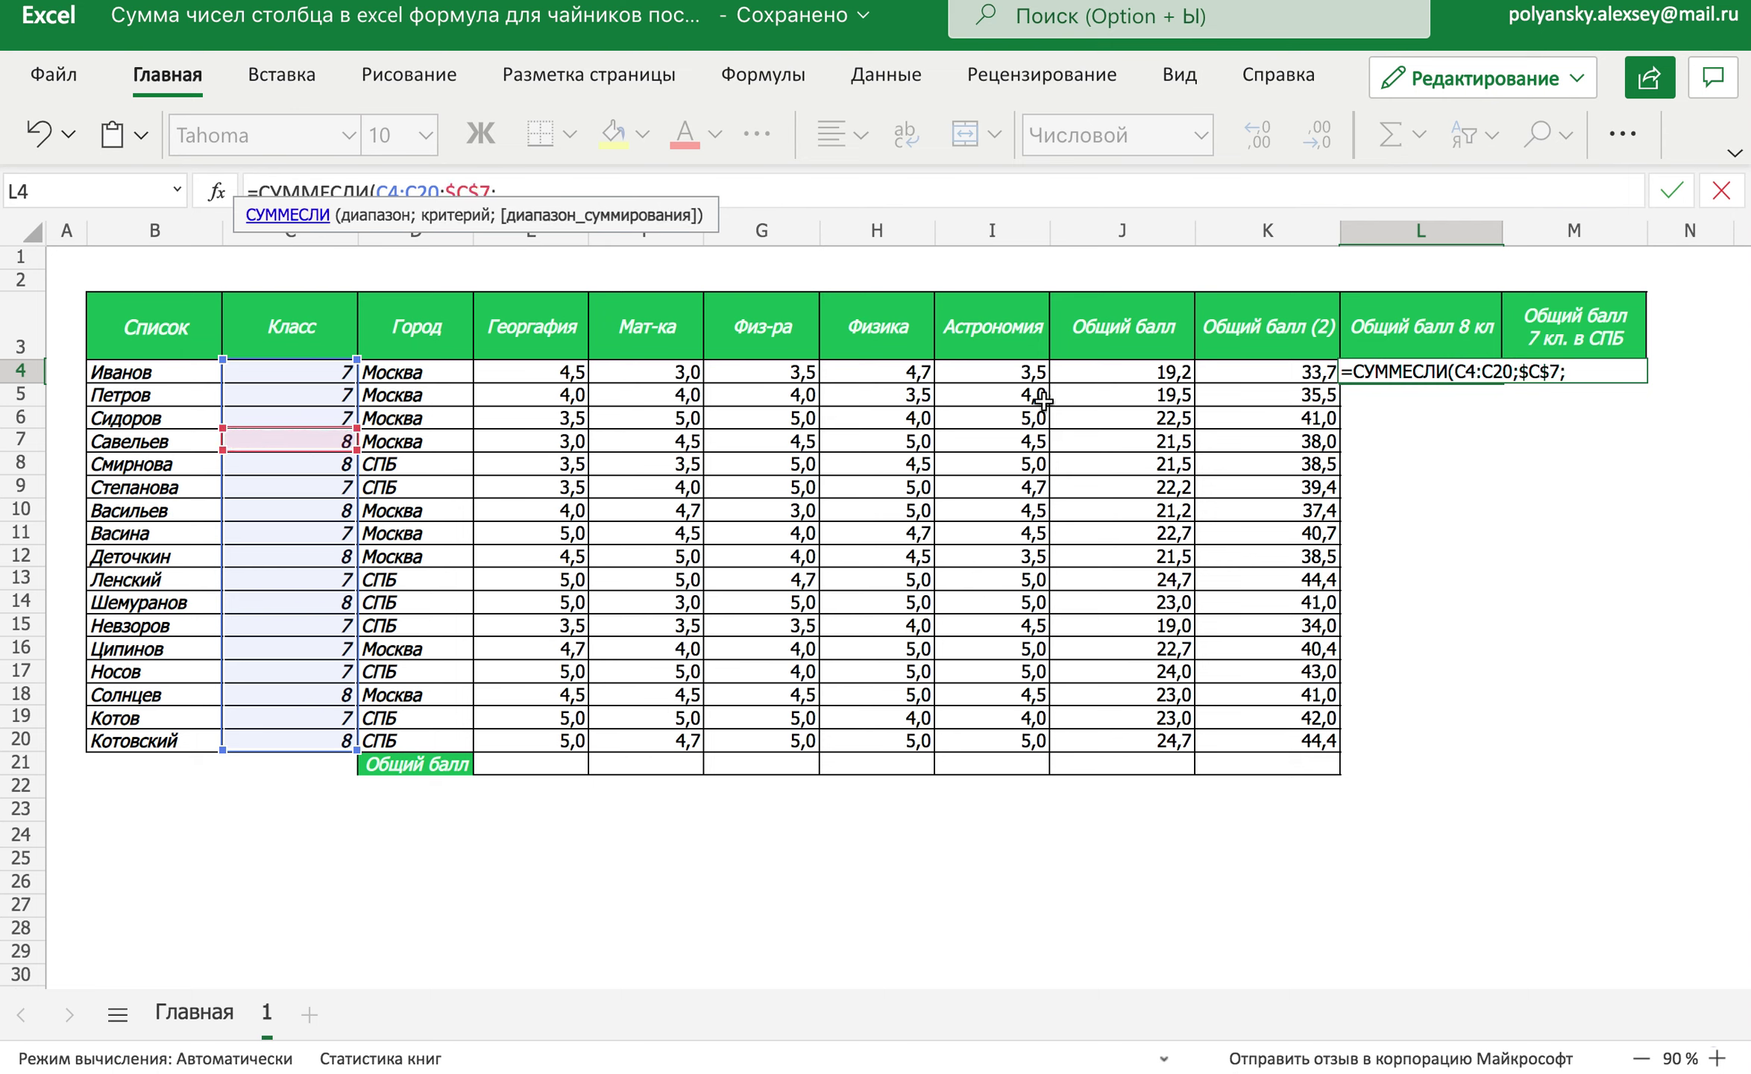
pyautogui.moveTo(1137, 371); pyautogui.dragTo(1157, 726)
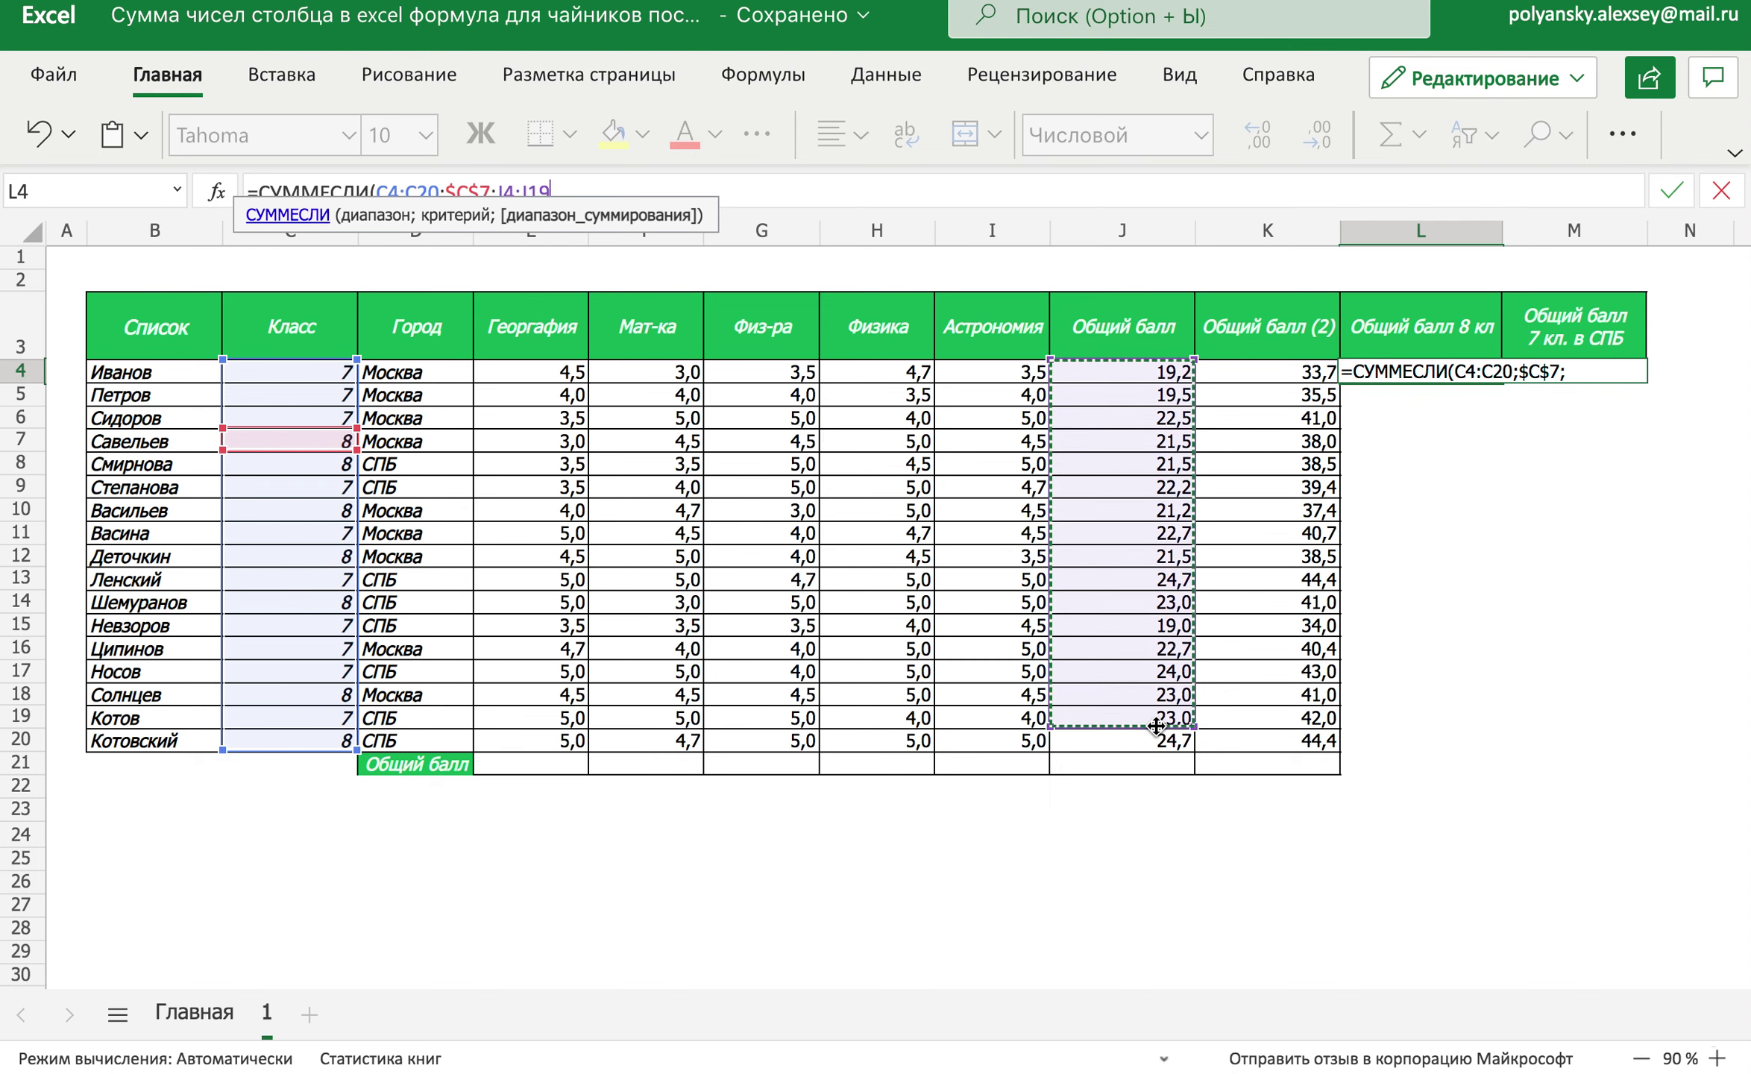
pyautogui.moveTo(1156, 726); pyautogui.dragTo(1134, 729)
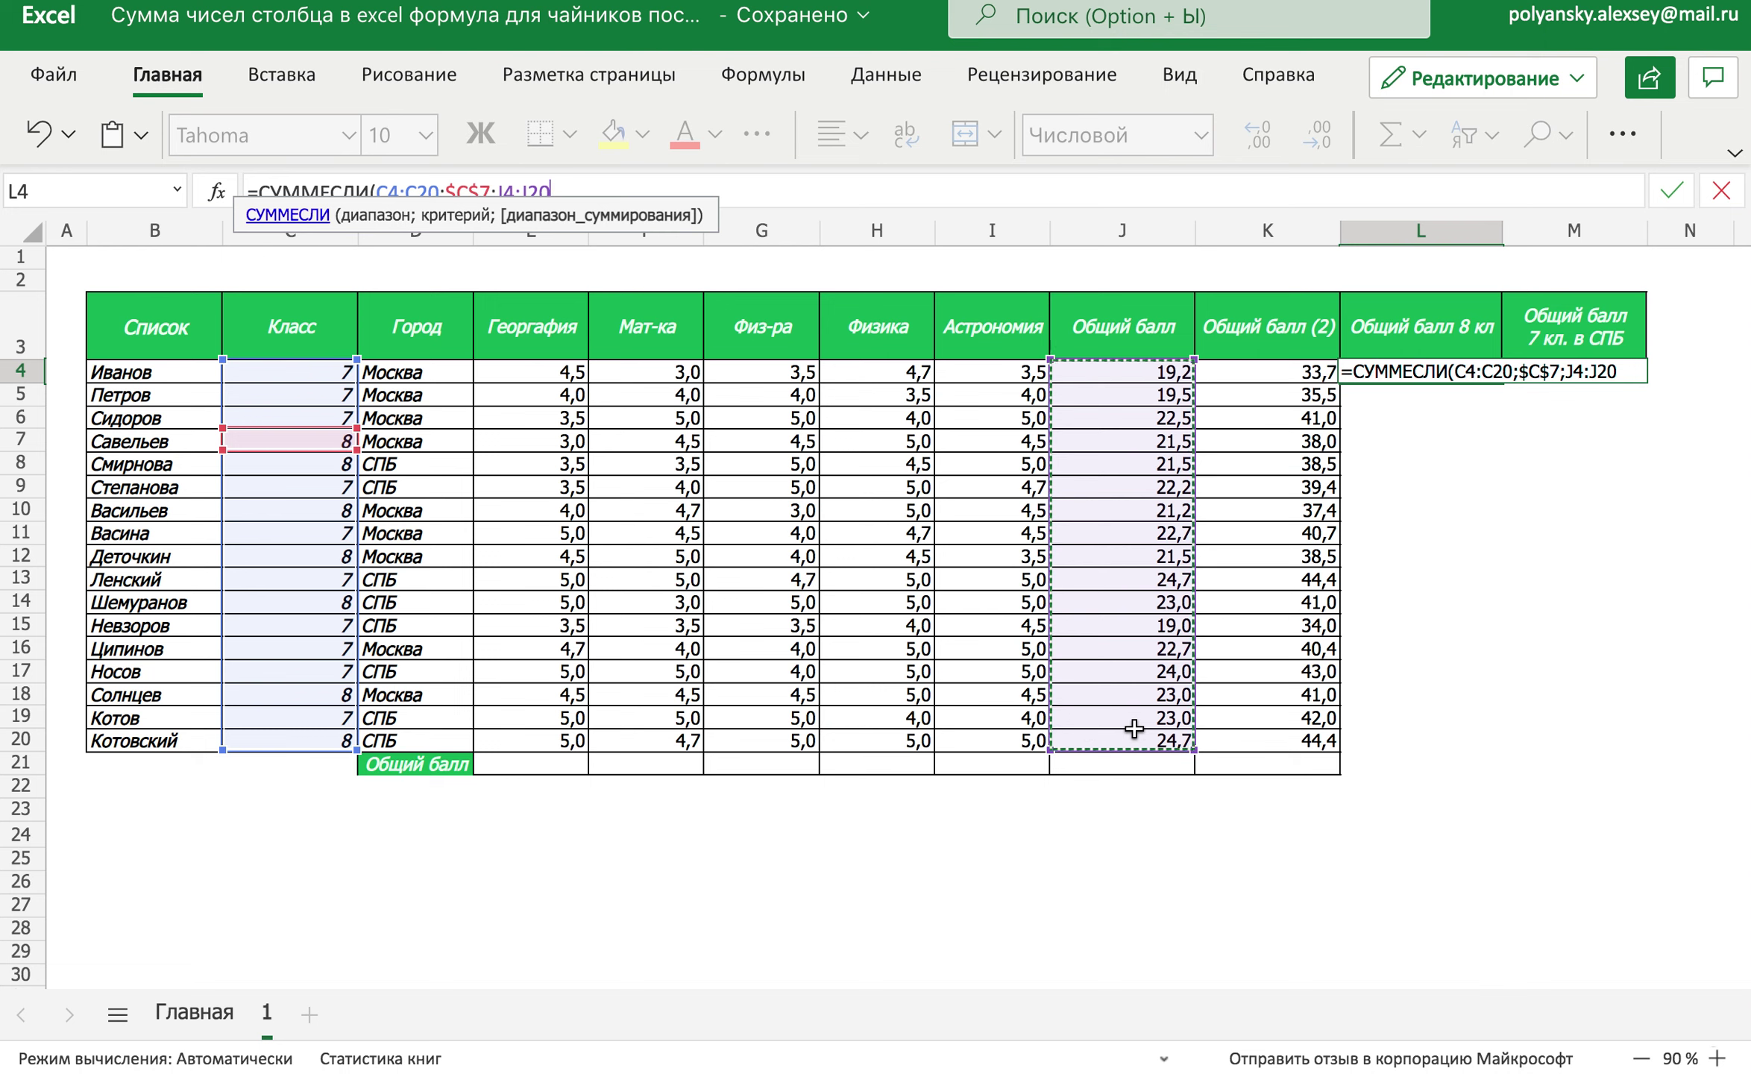
pyautogui.press('Return')
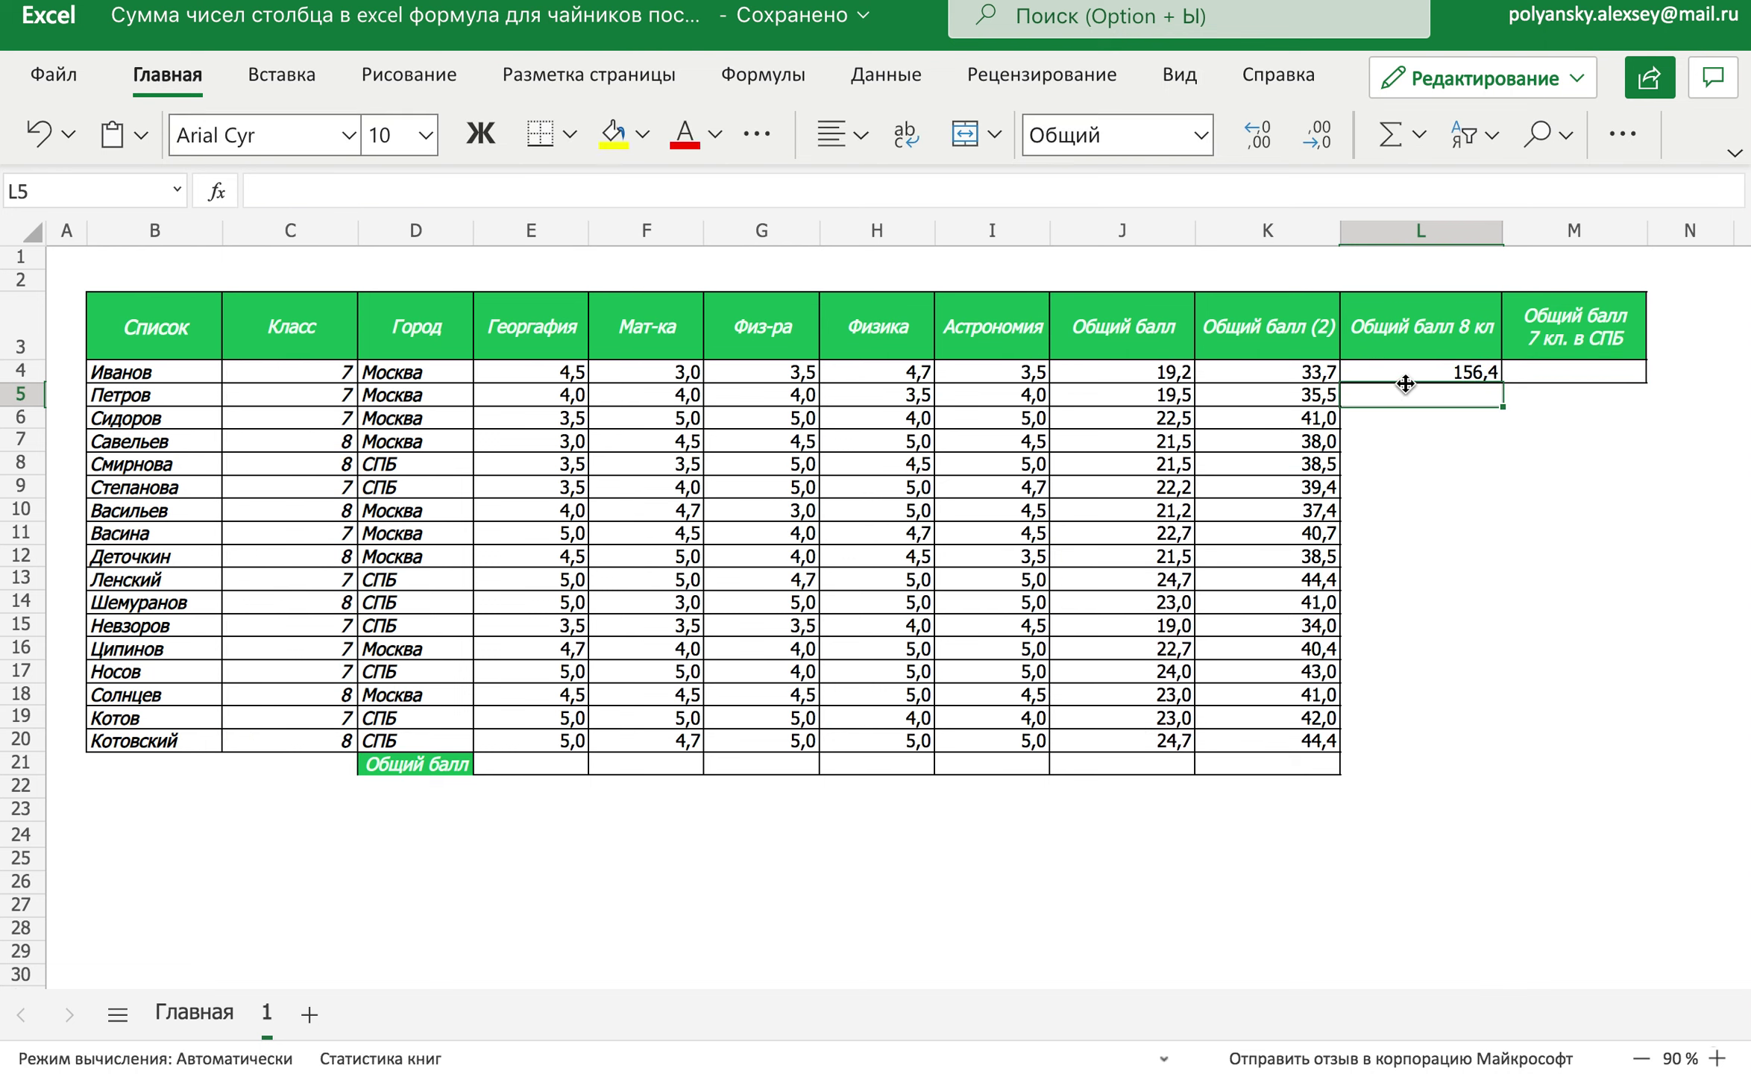
# Turn on table filters and filter the Класс column to show only class 8
pyautogui.click(1405, 370)
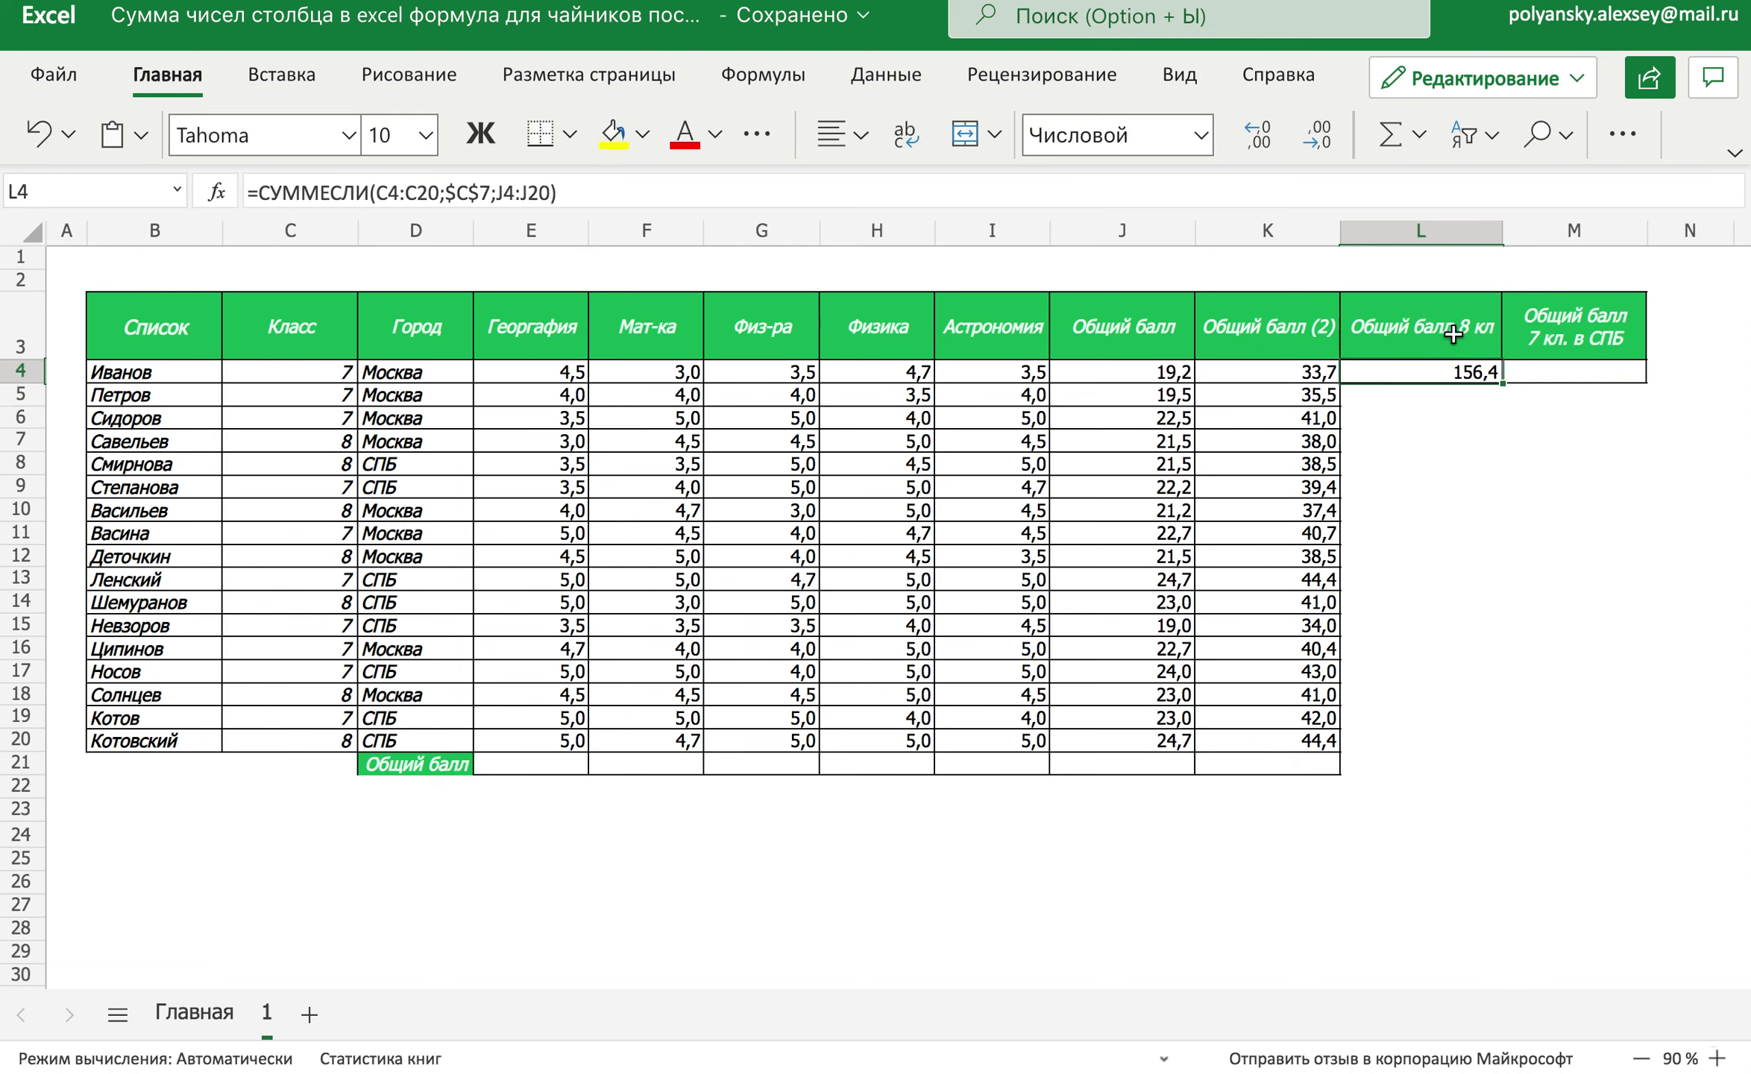
pyautogui.click(476, 338)
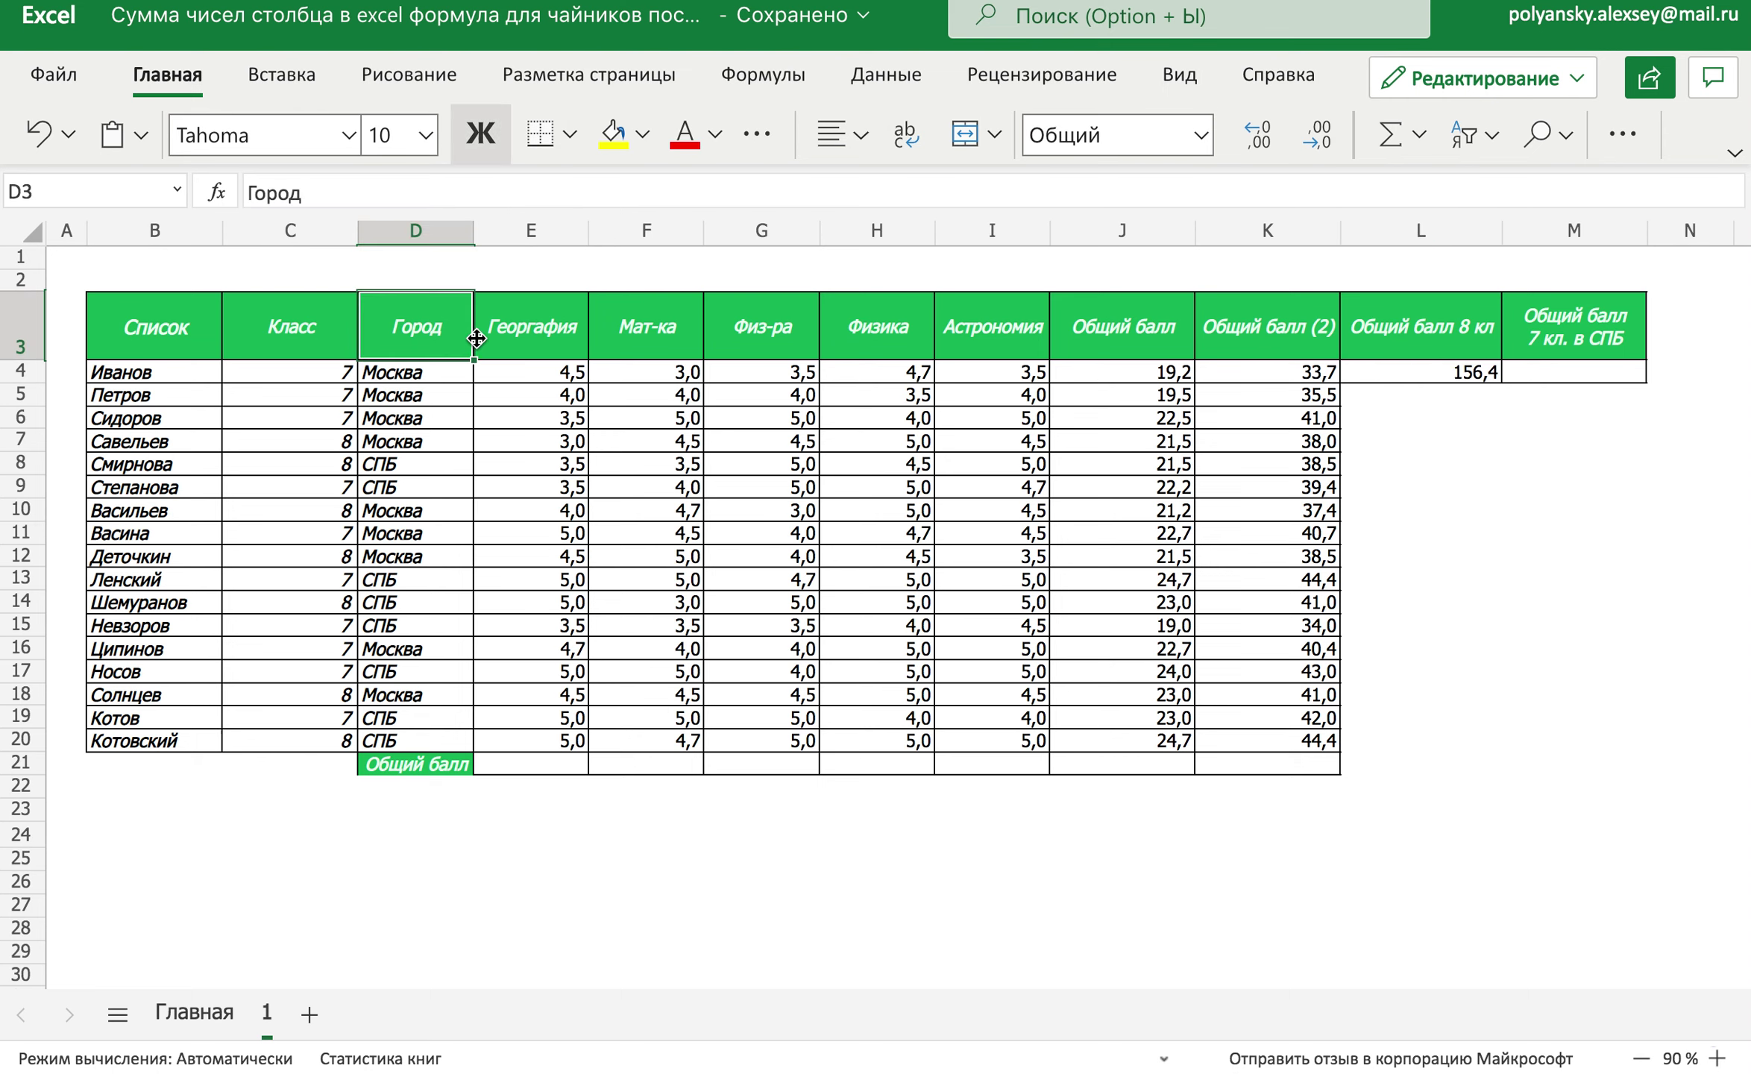
pyautogui.click(895, 75)
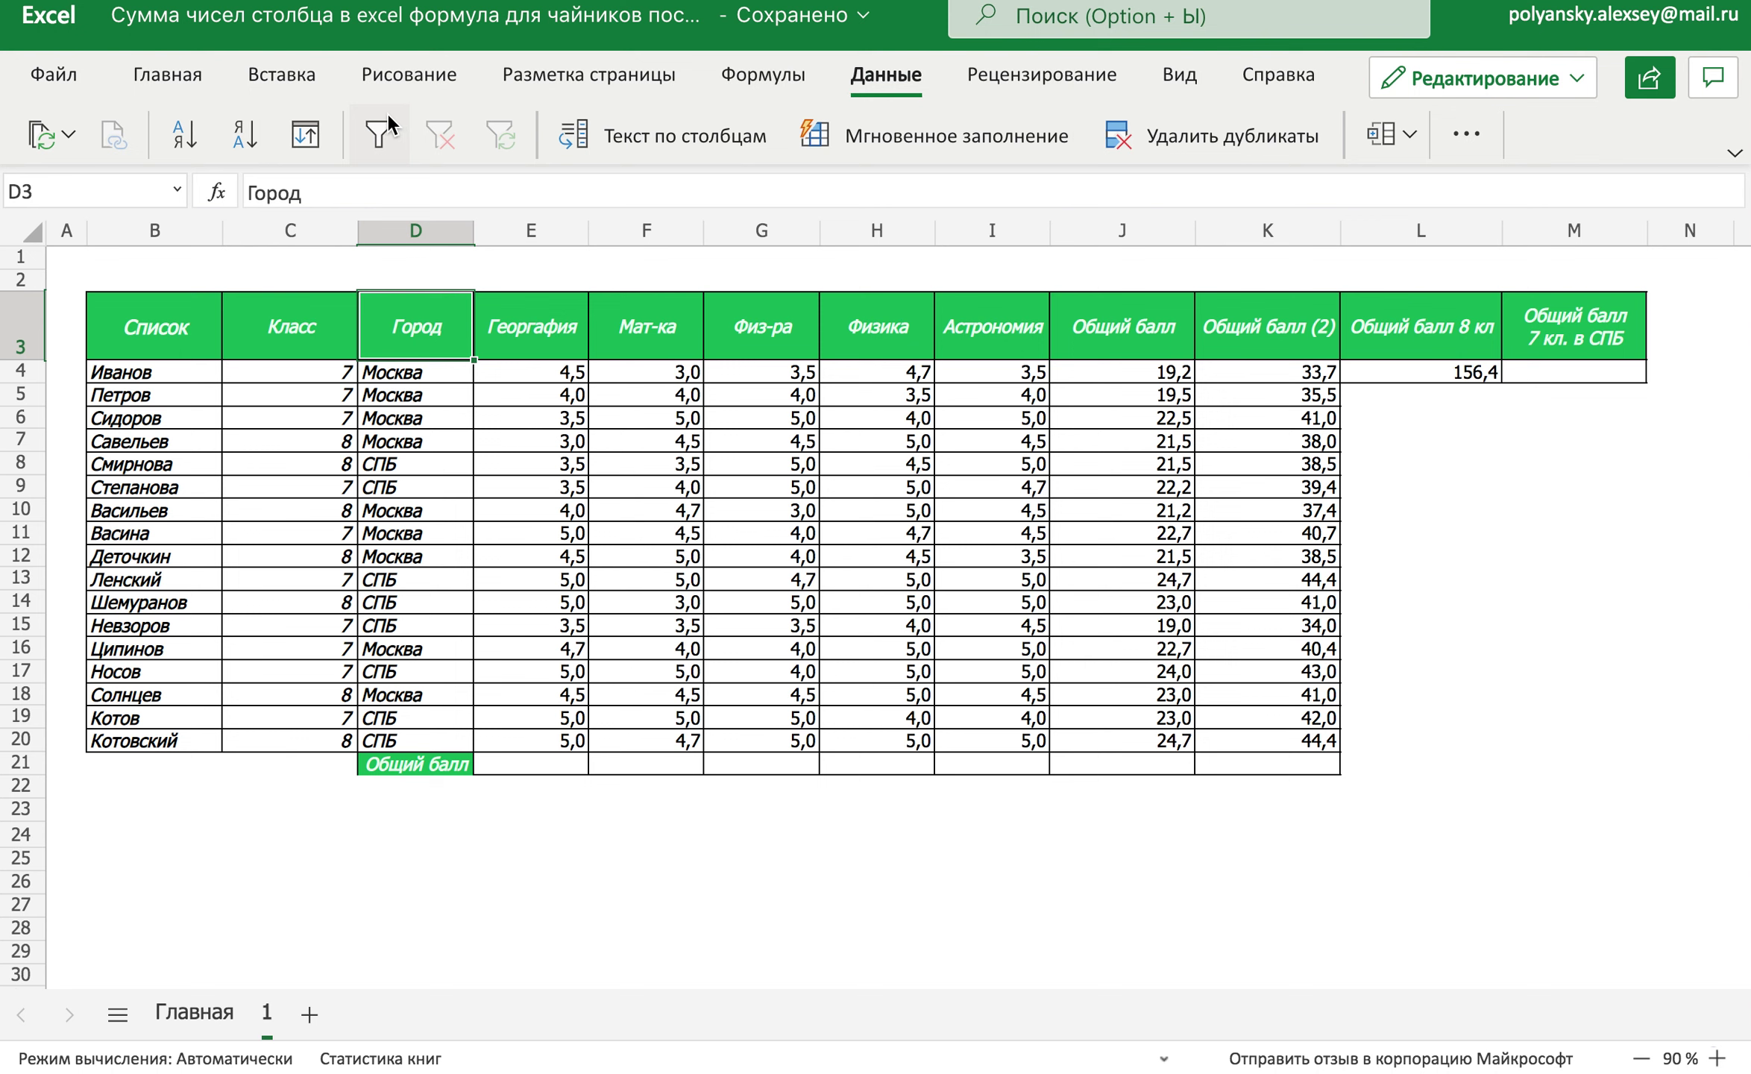
pyautogui.click(380, 133)
pyautogui.click(293, 298)
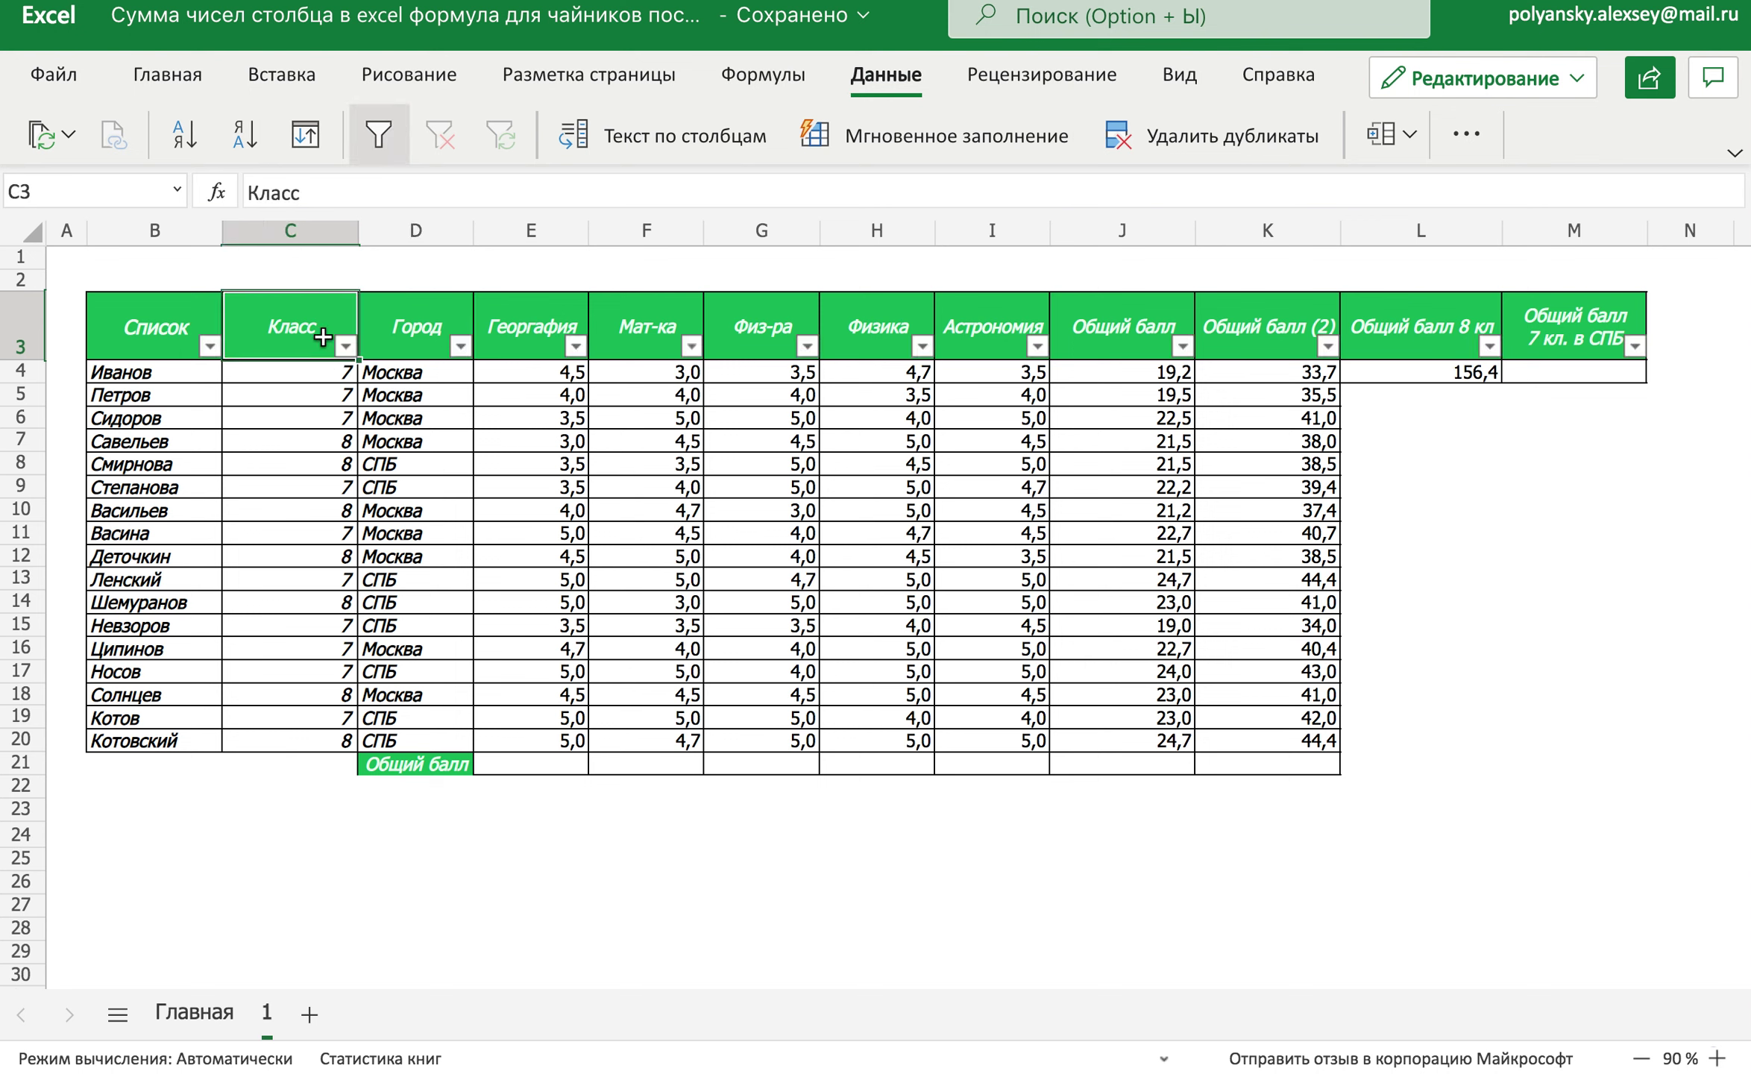
pyautogui.click(345, 345)
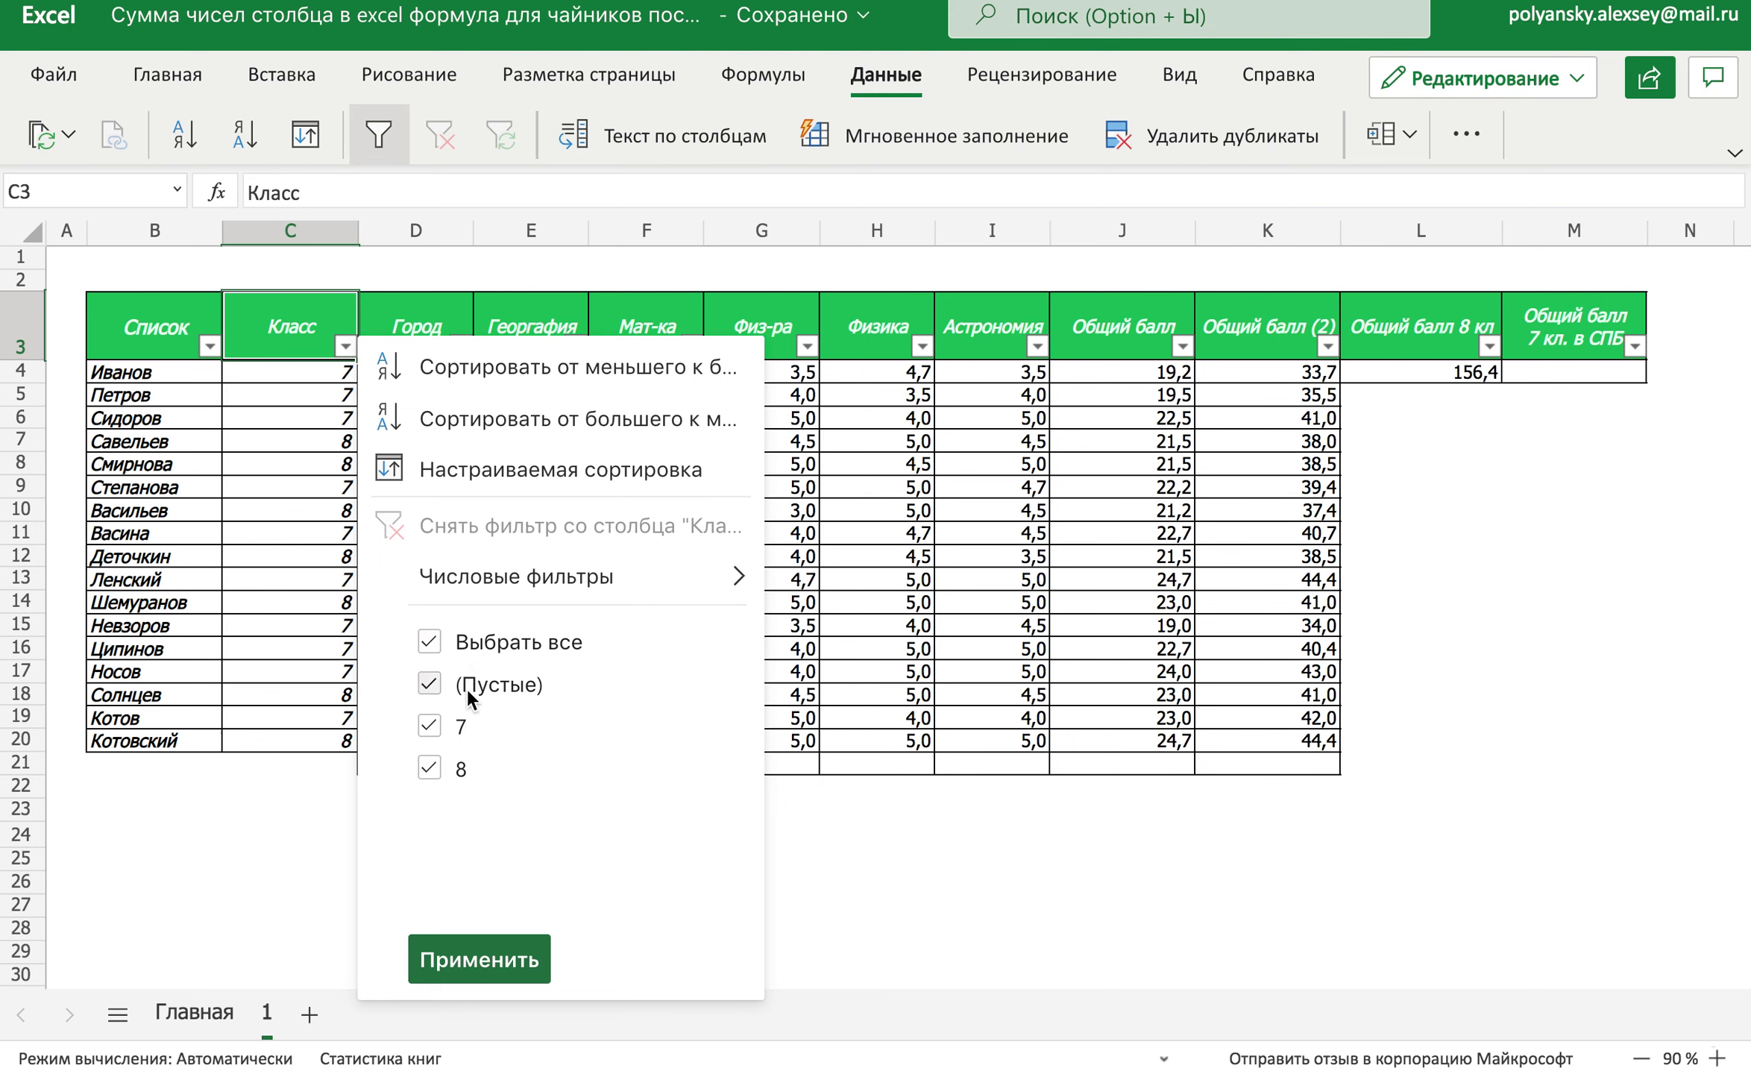
pyautogui.click(471, 640)
pyautogui.click(431, 768)
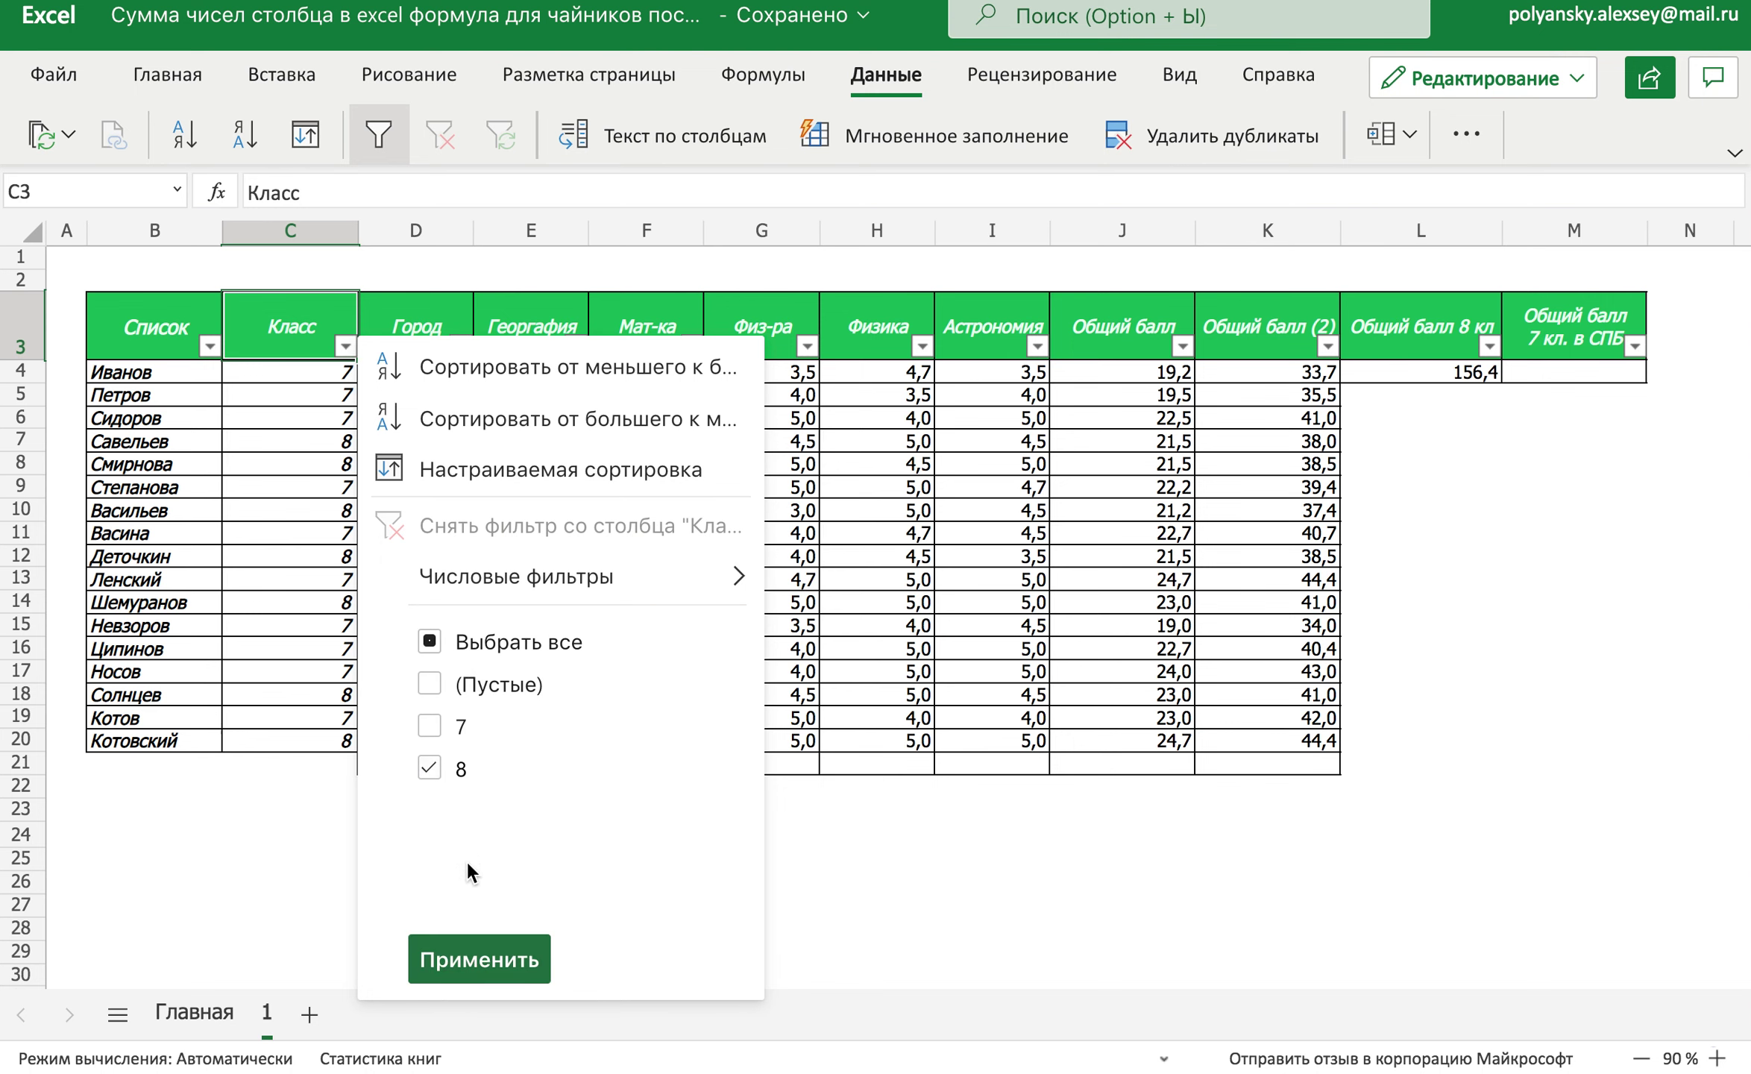
pyautogui.click(474, 957)
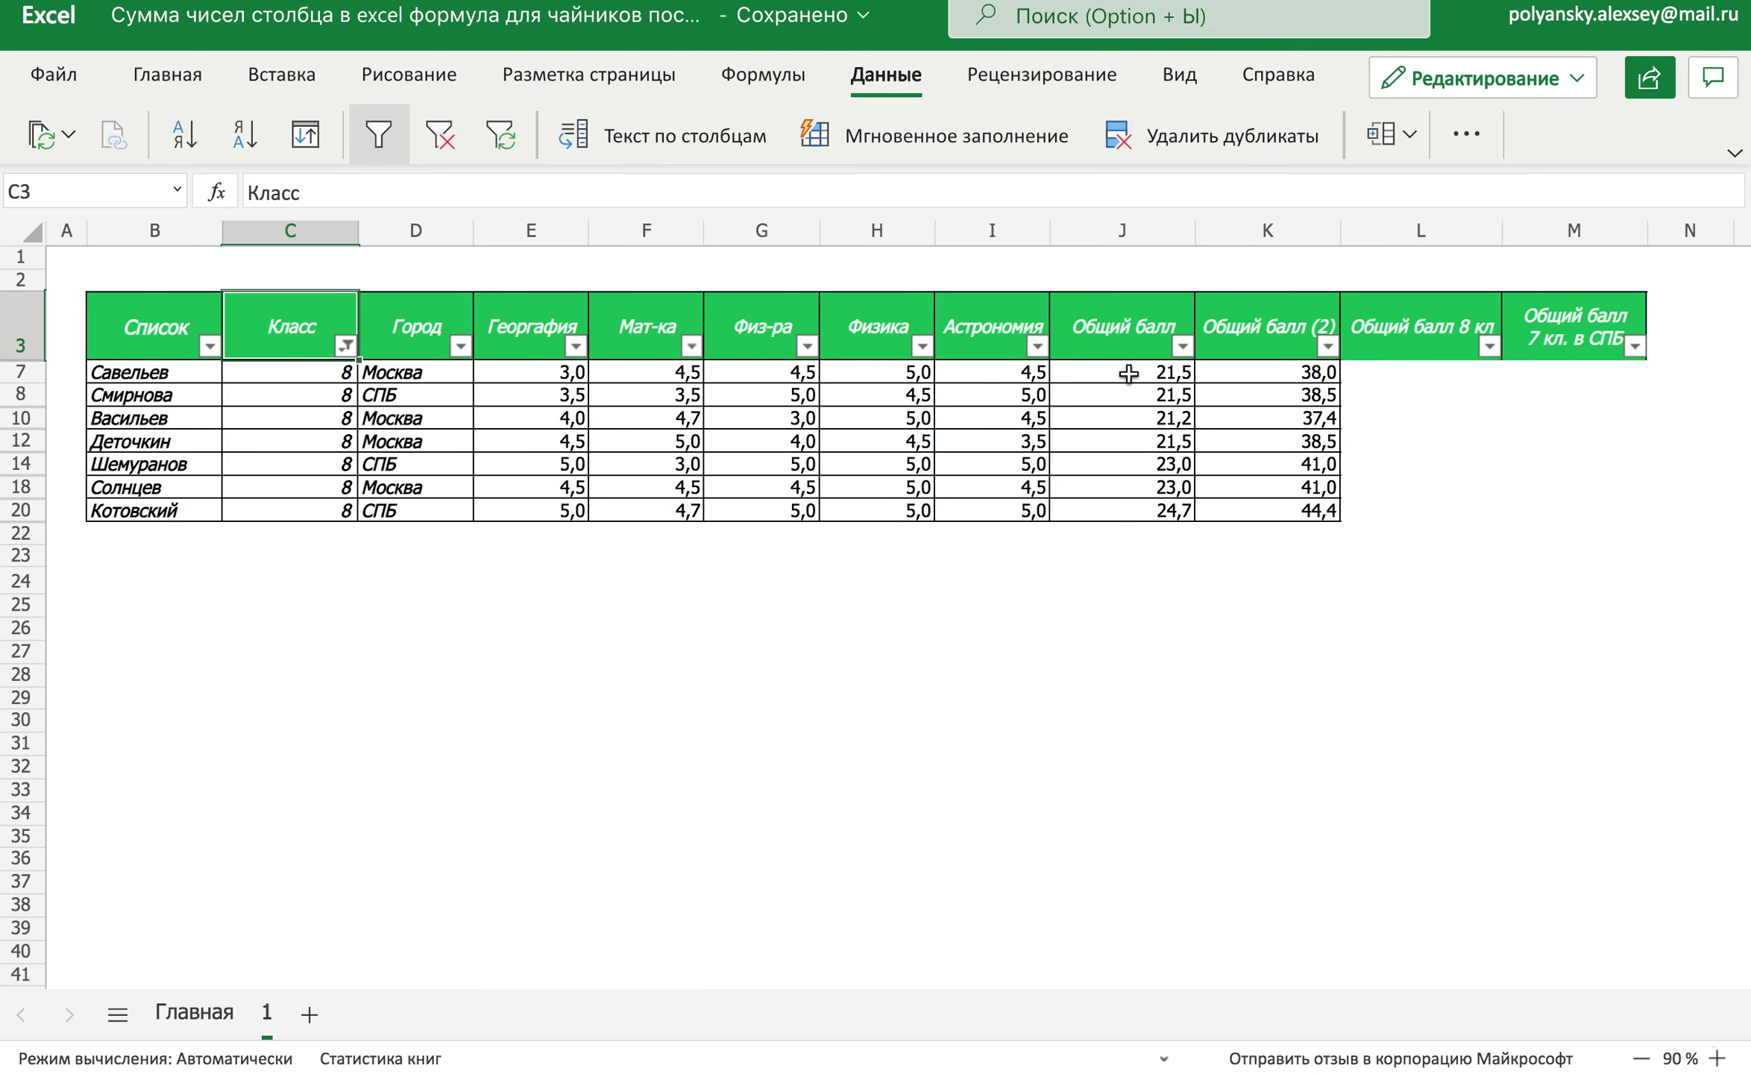
# Select the filtered Общий балл values to confirm 156,4, then remove the filter
pyautogui.moveTo(1128, 373); pyautogui.dragTo(1138, 512)
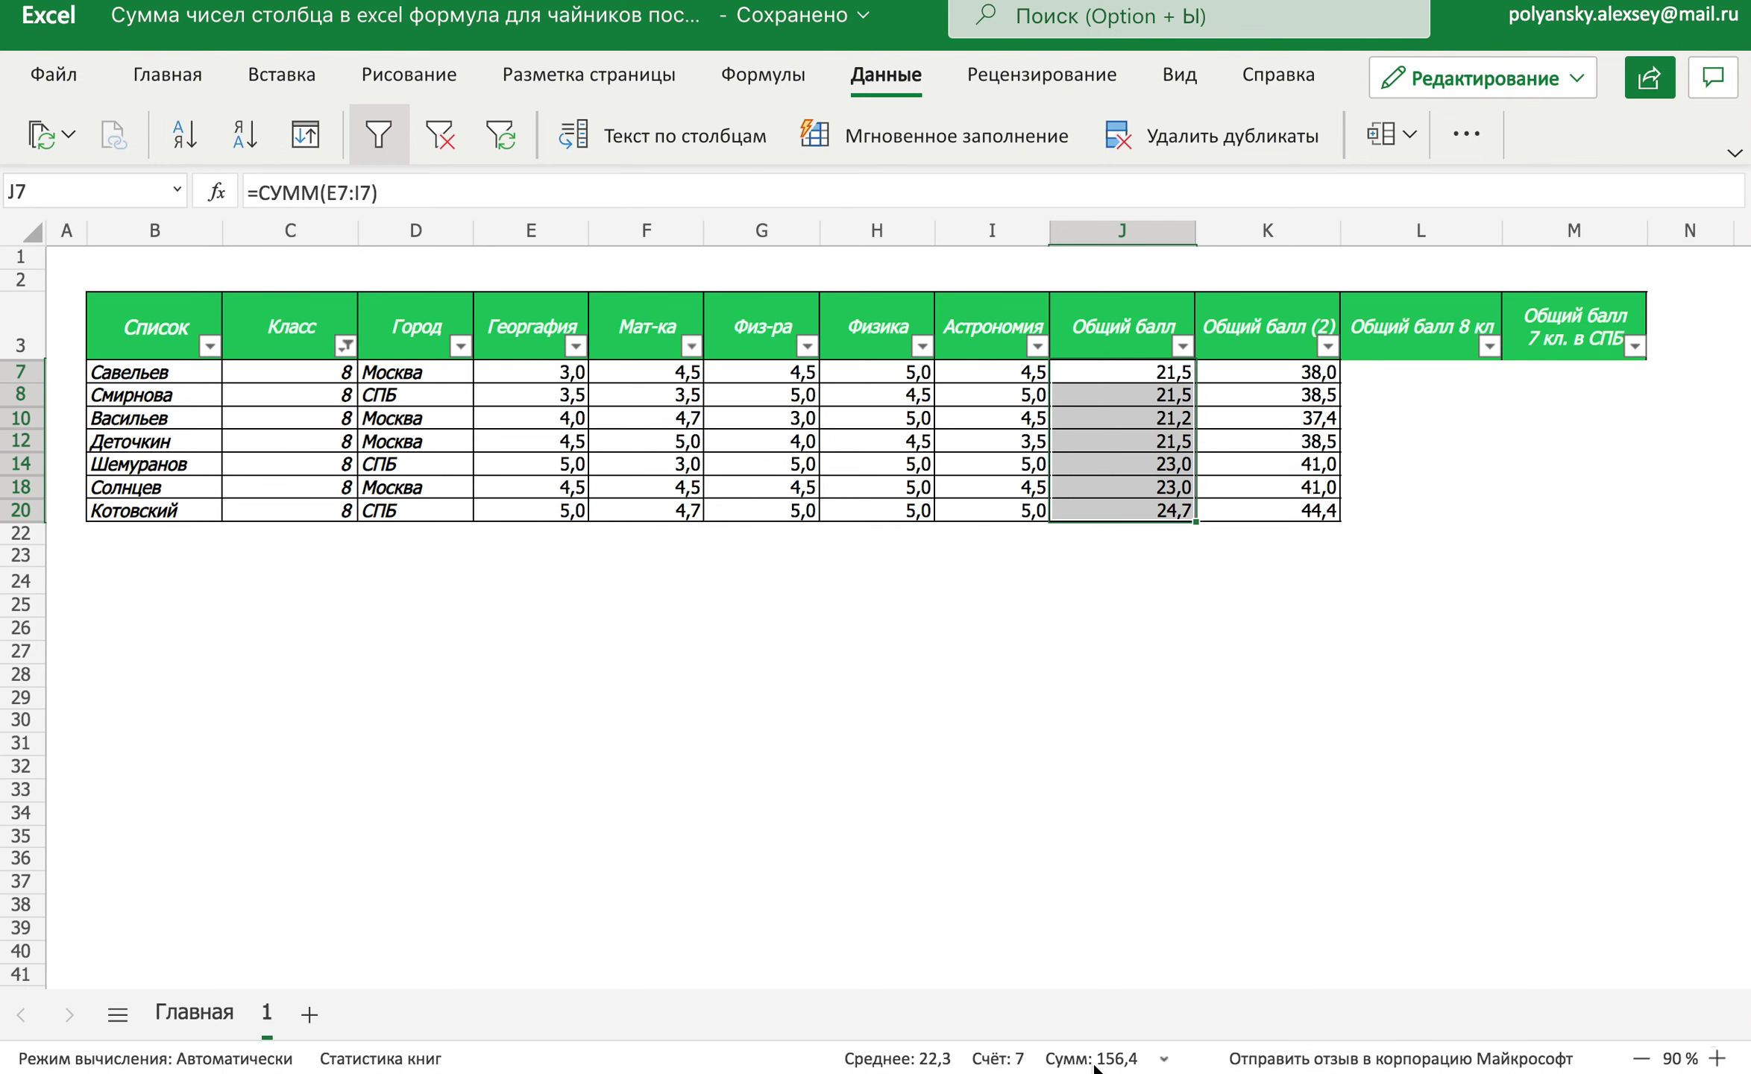
pyautogui.click(377, 128)
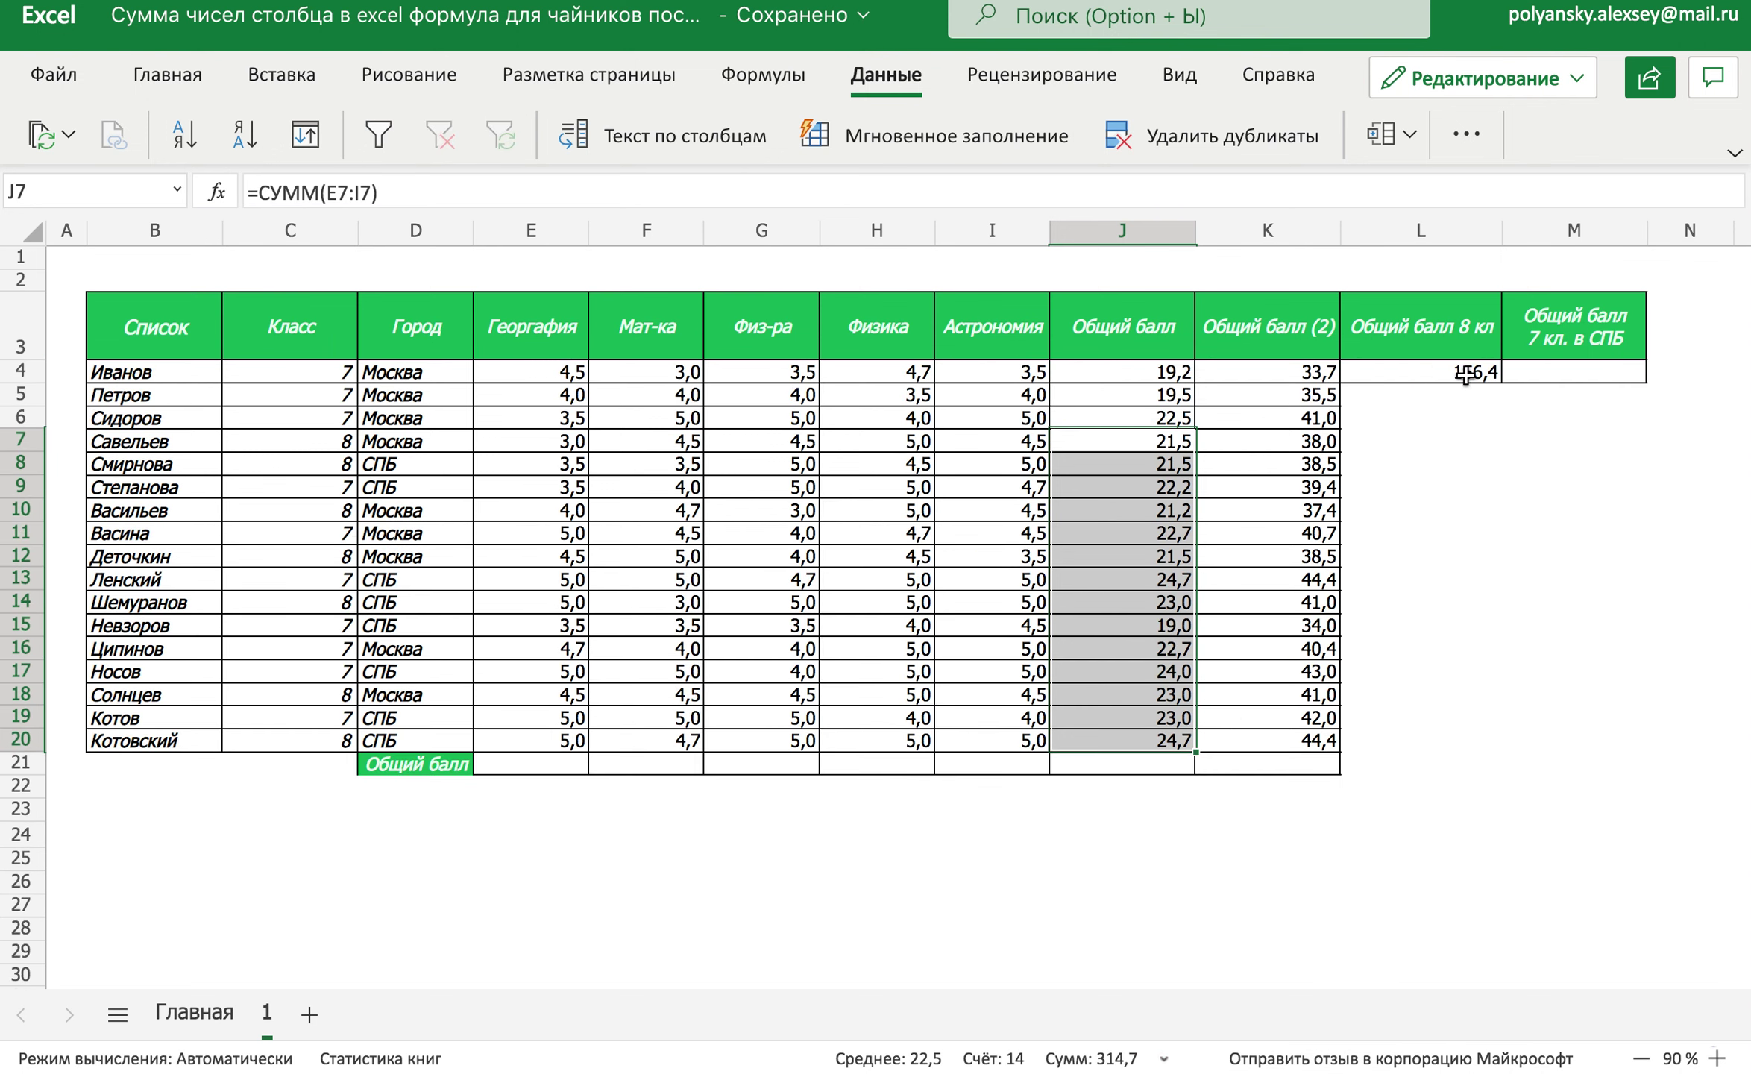
pyautogui.click(1466, 373)
pyautogui.click(1569, 373)
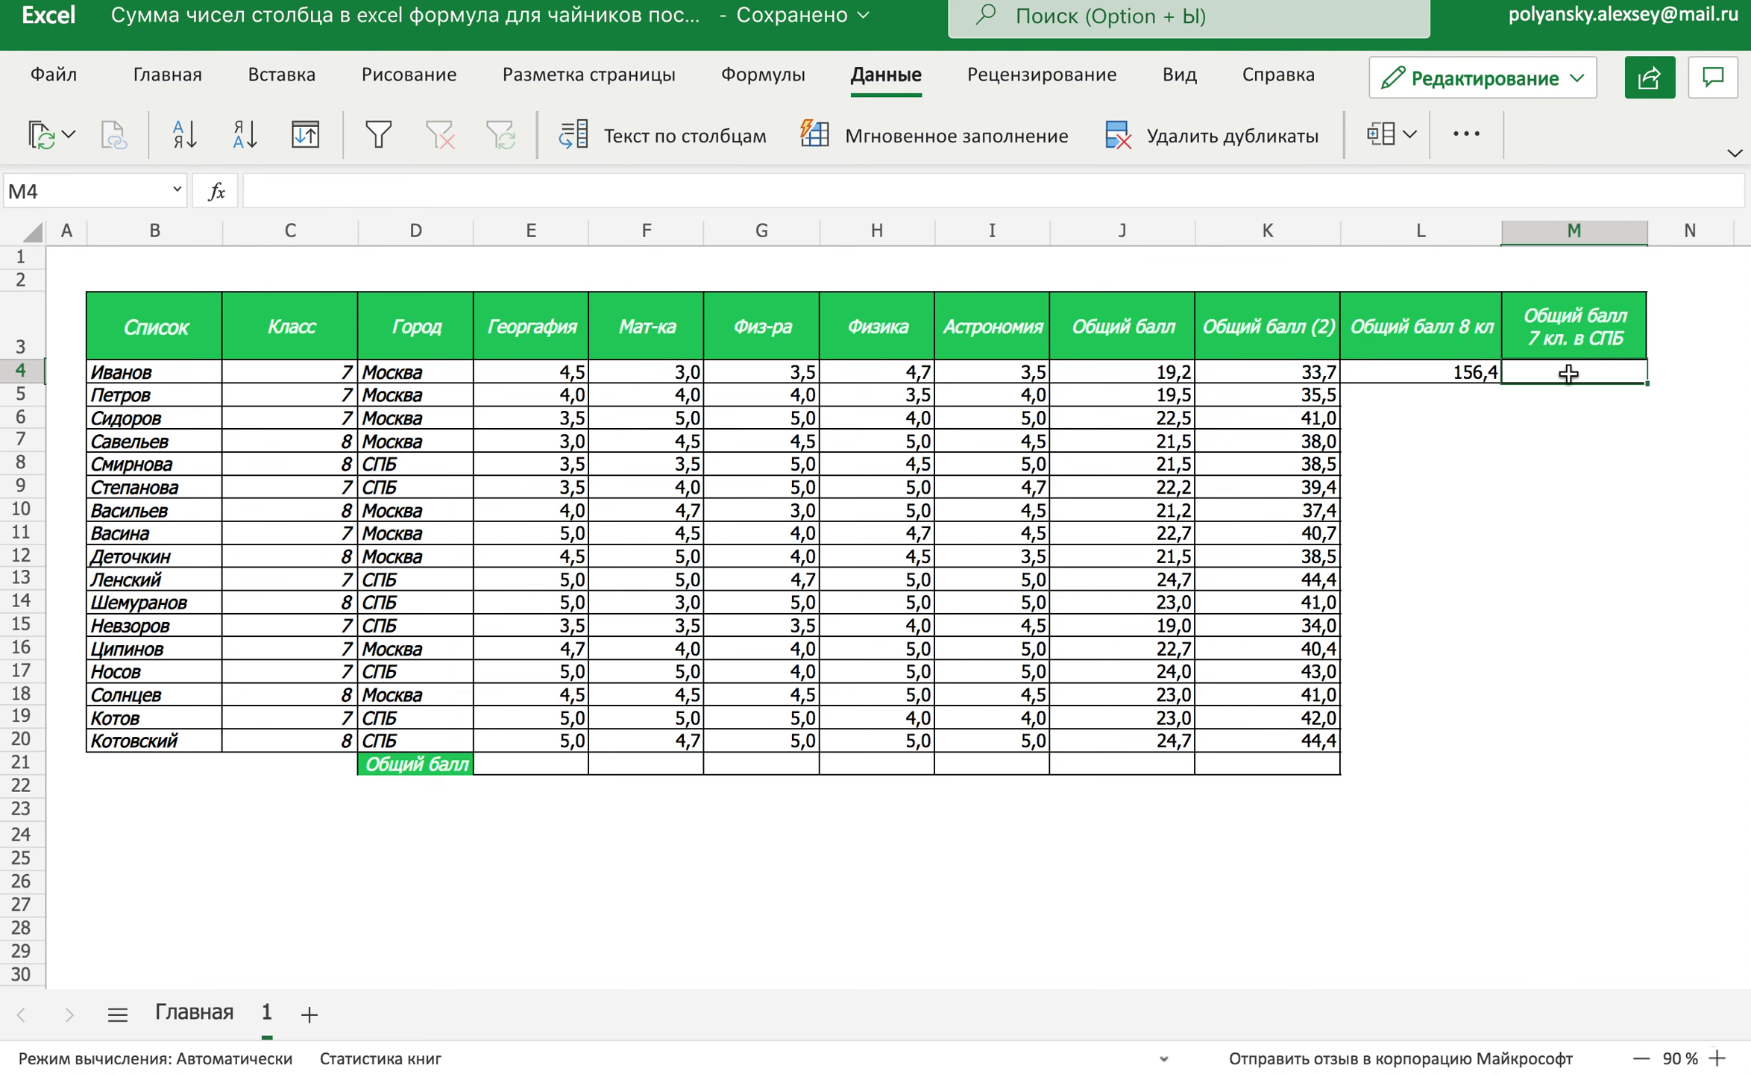
# Build =СУММЕСЛИМН(J4:J20;C4:C20;7;D4:D20;"СПБ") in M4, giving 112,9
pyautogui.write('=сумм')
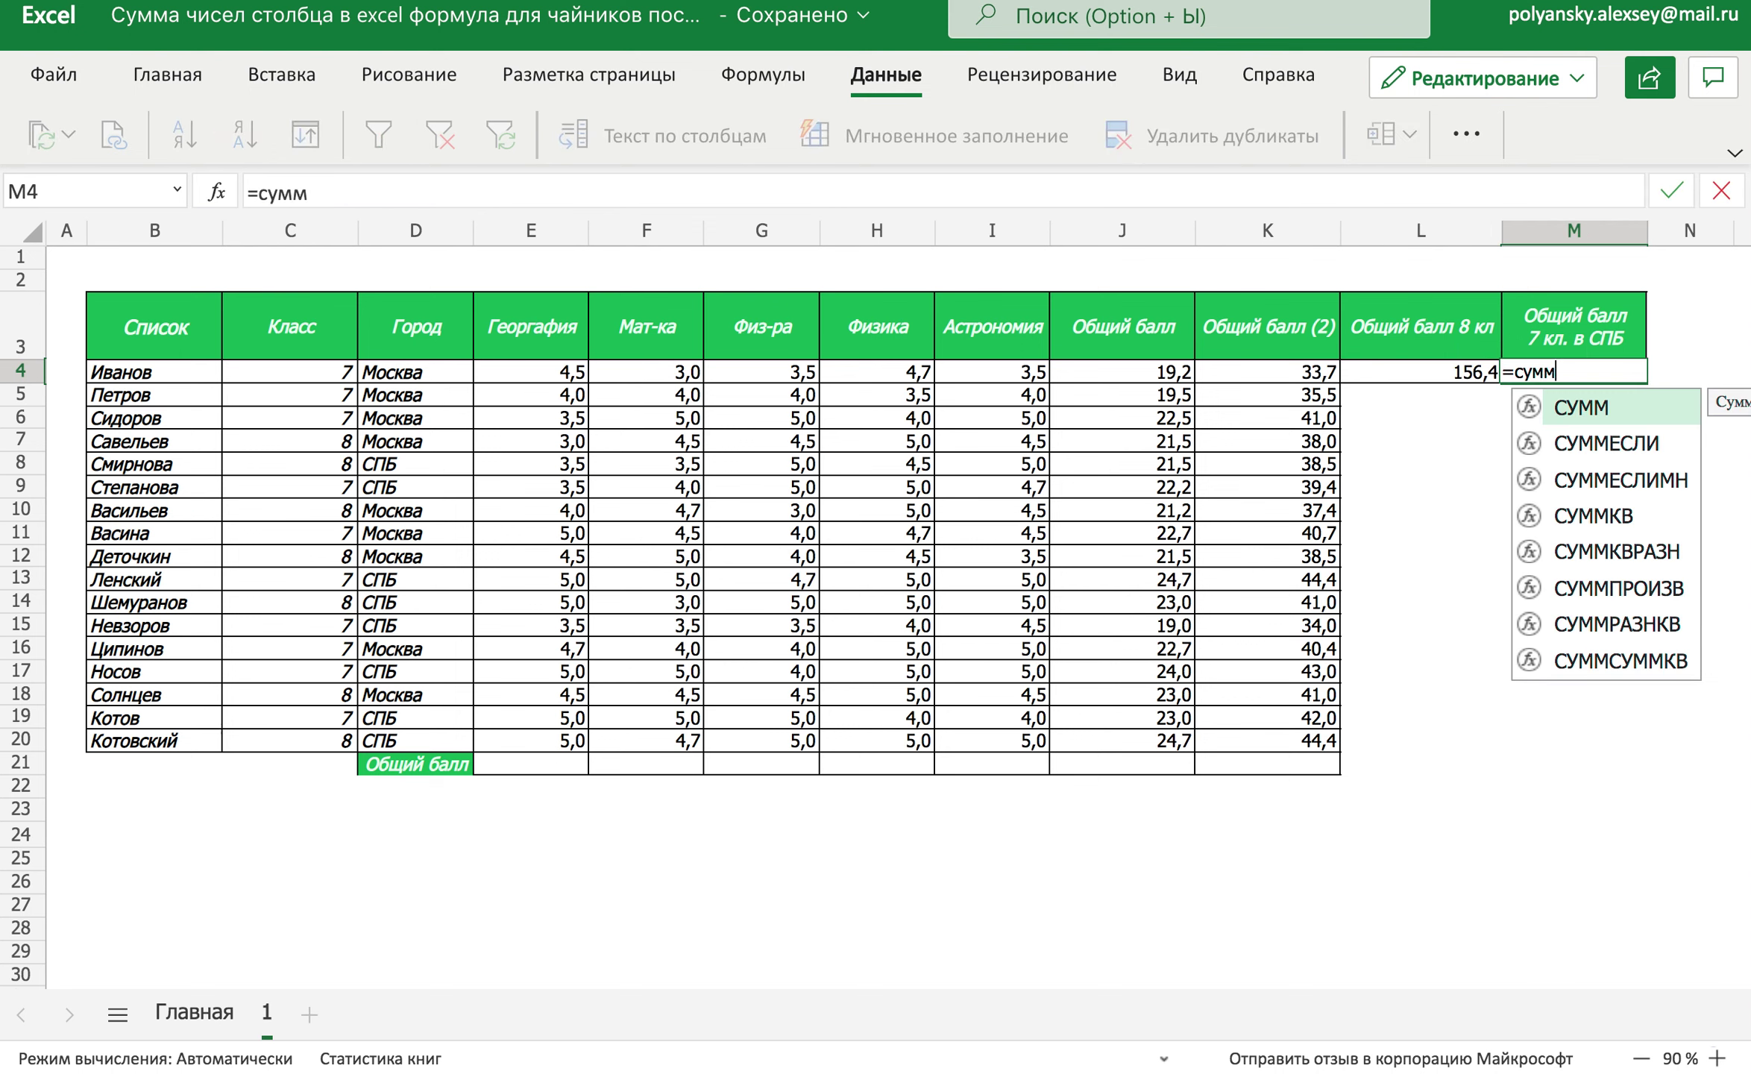
pyautogui.press('Down')
pyautogui.press('Down')
pyautogui.press('Tab')
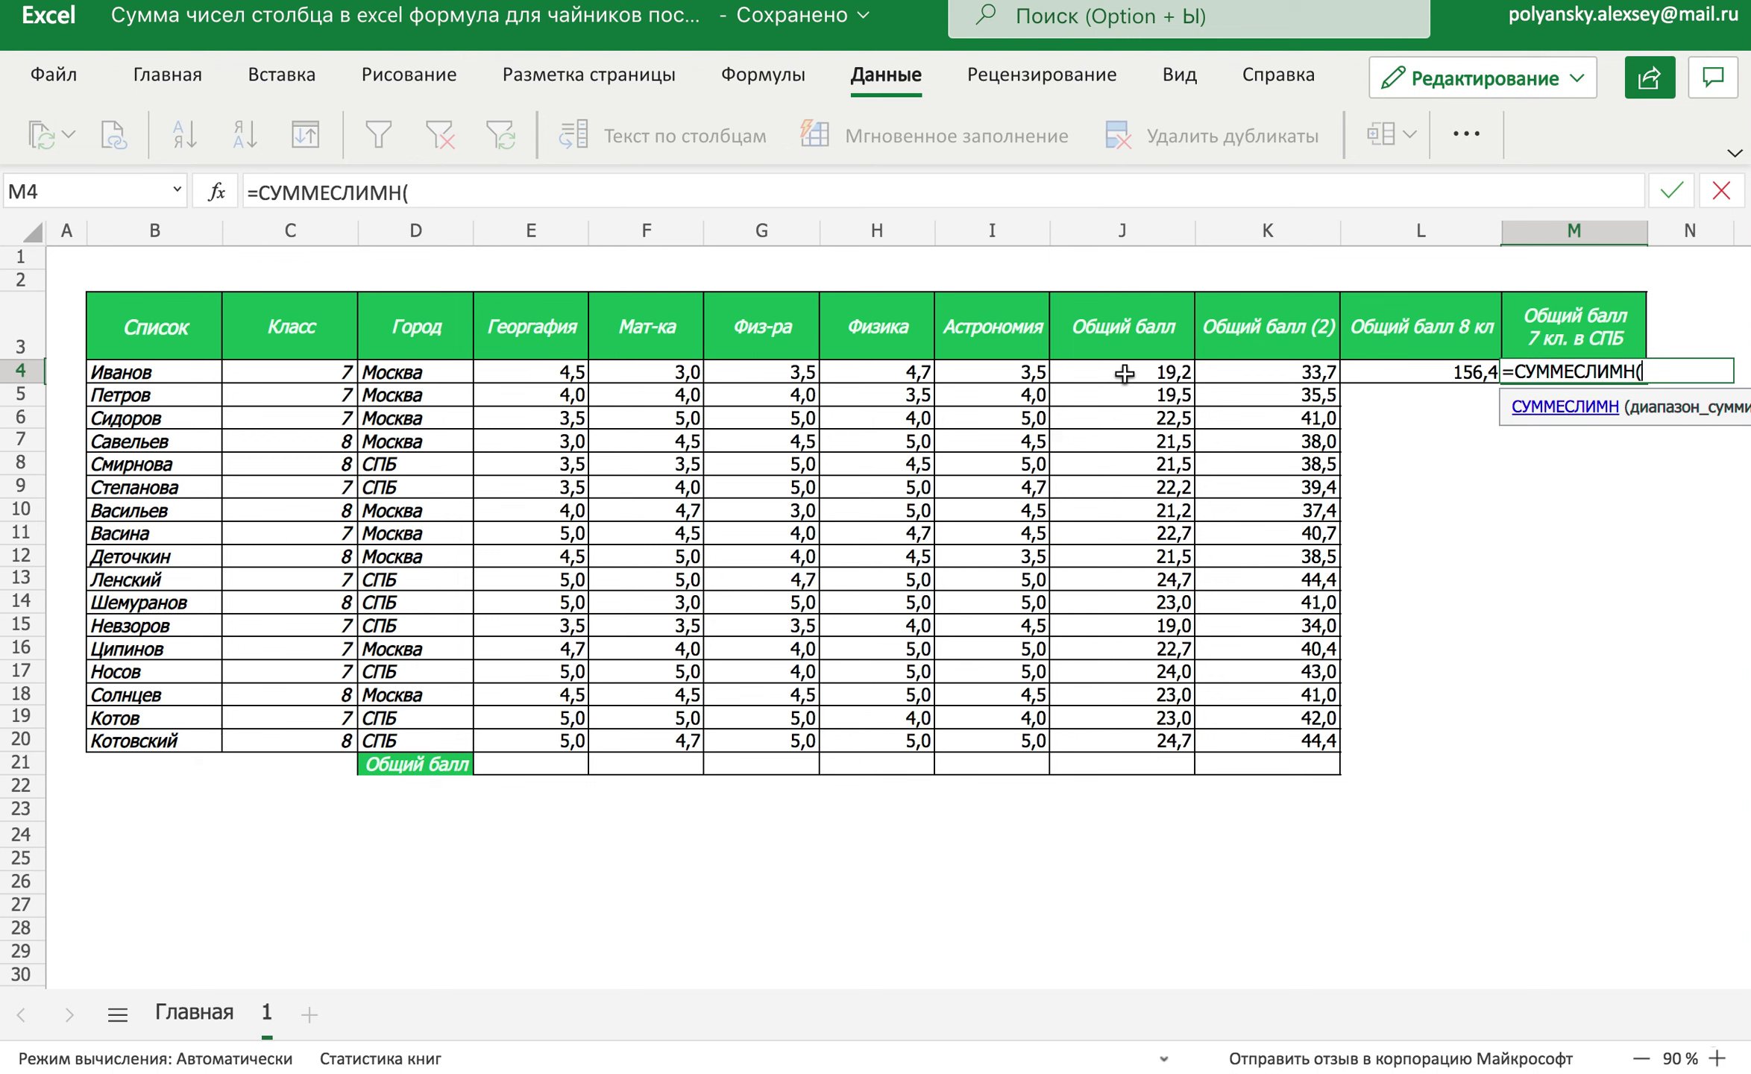
pyautogui.moveTo(1124, 373); pyautogui.dragTo(1123, 741)
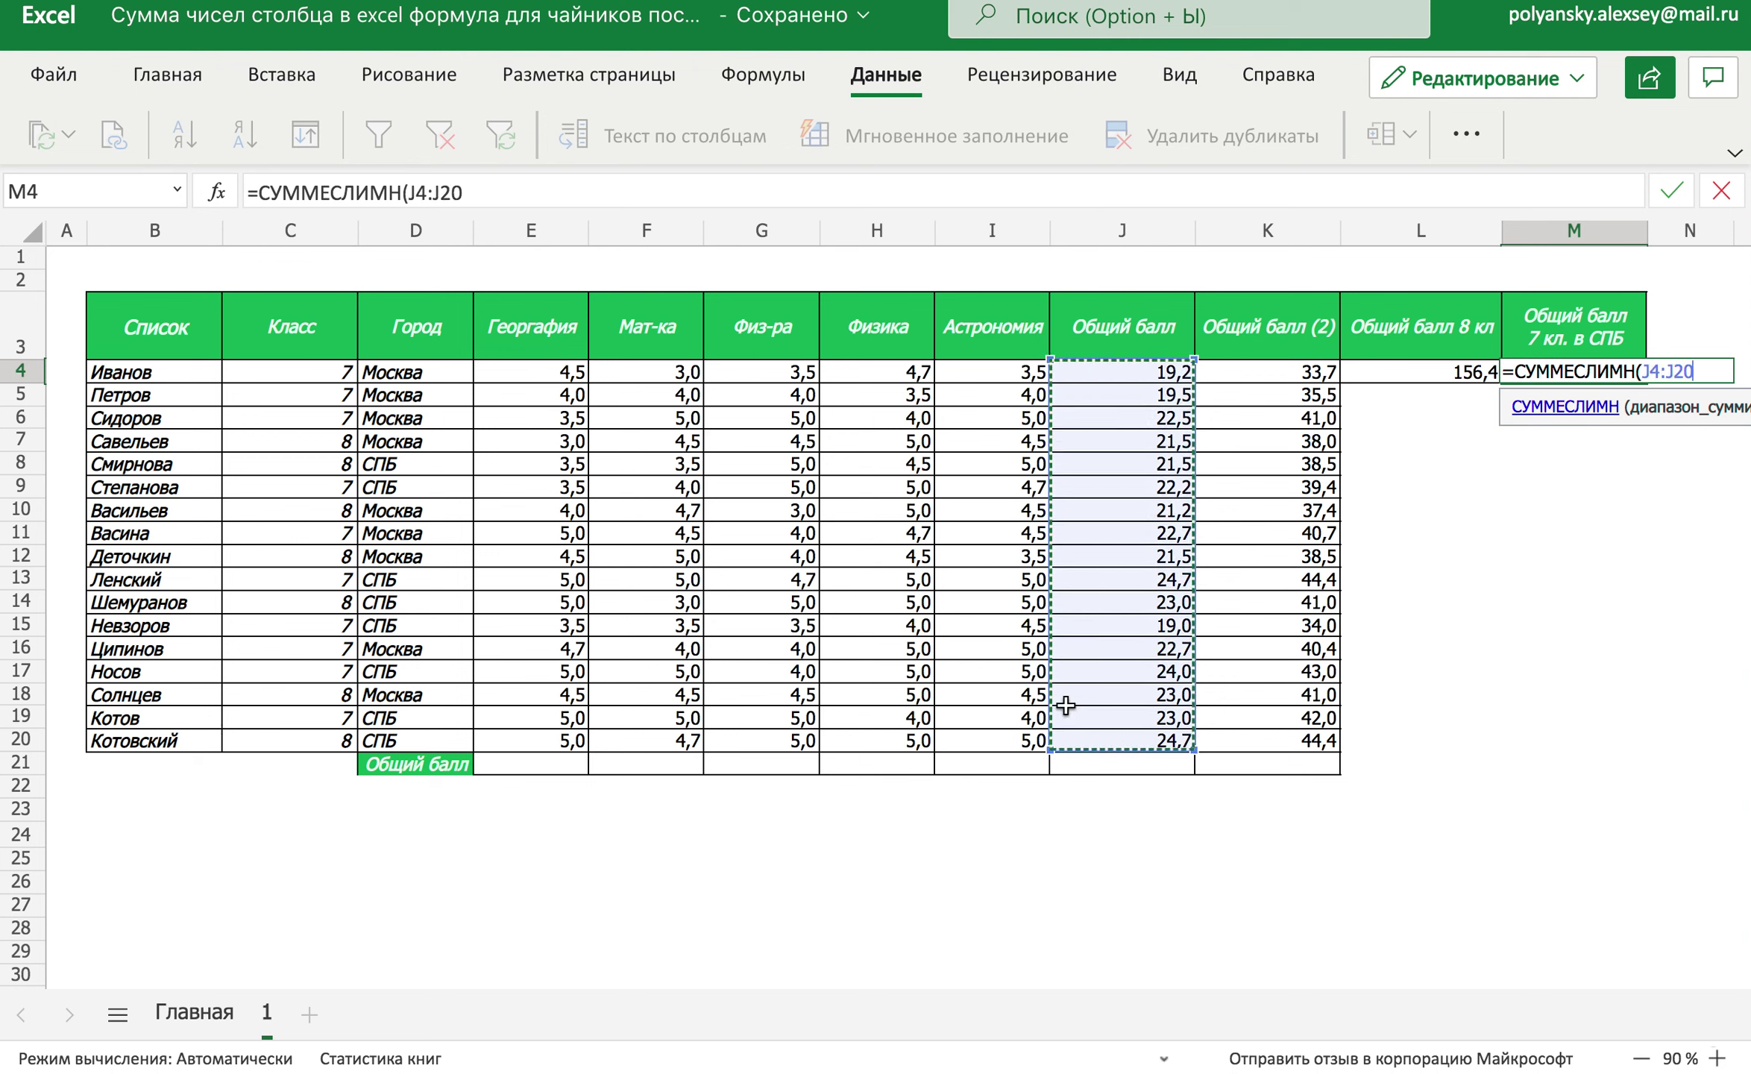
pyautogui.write(';')
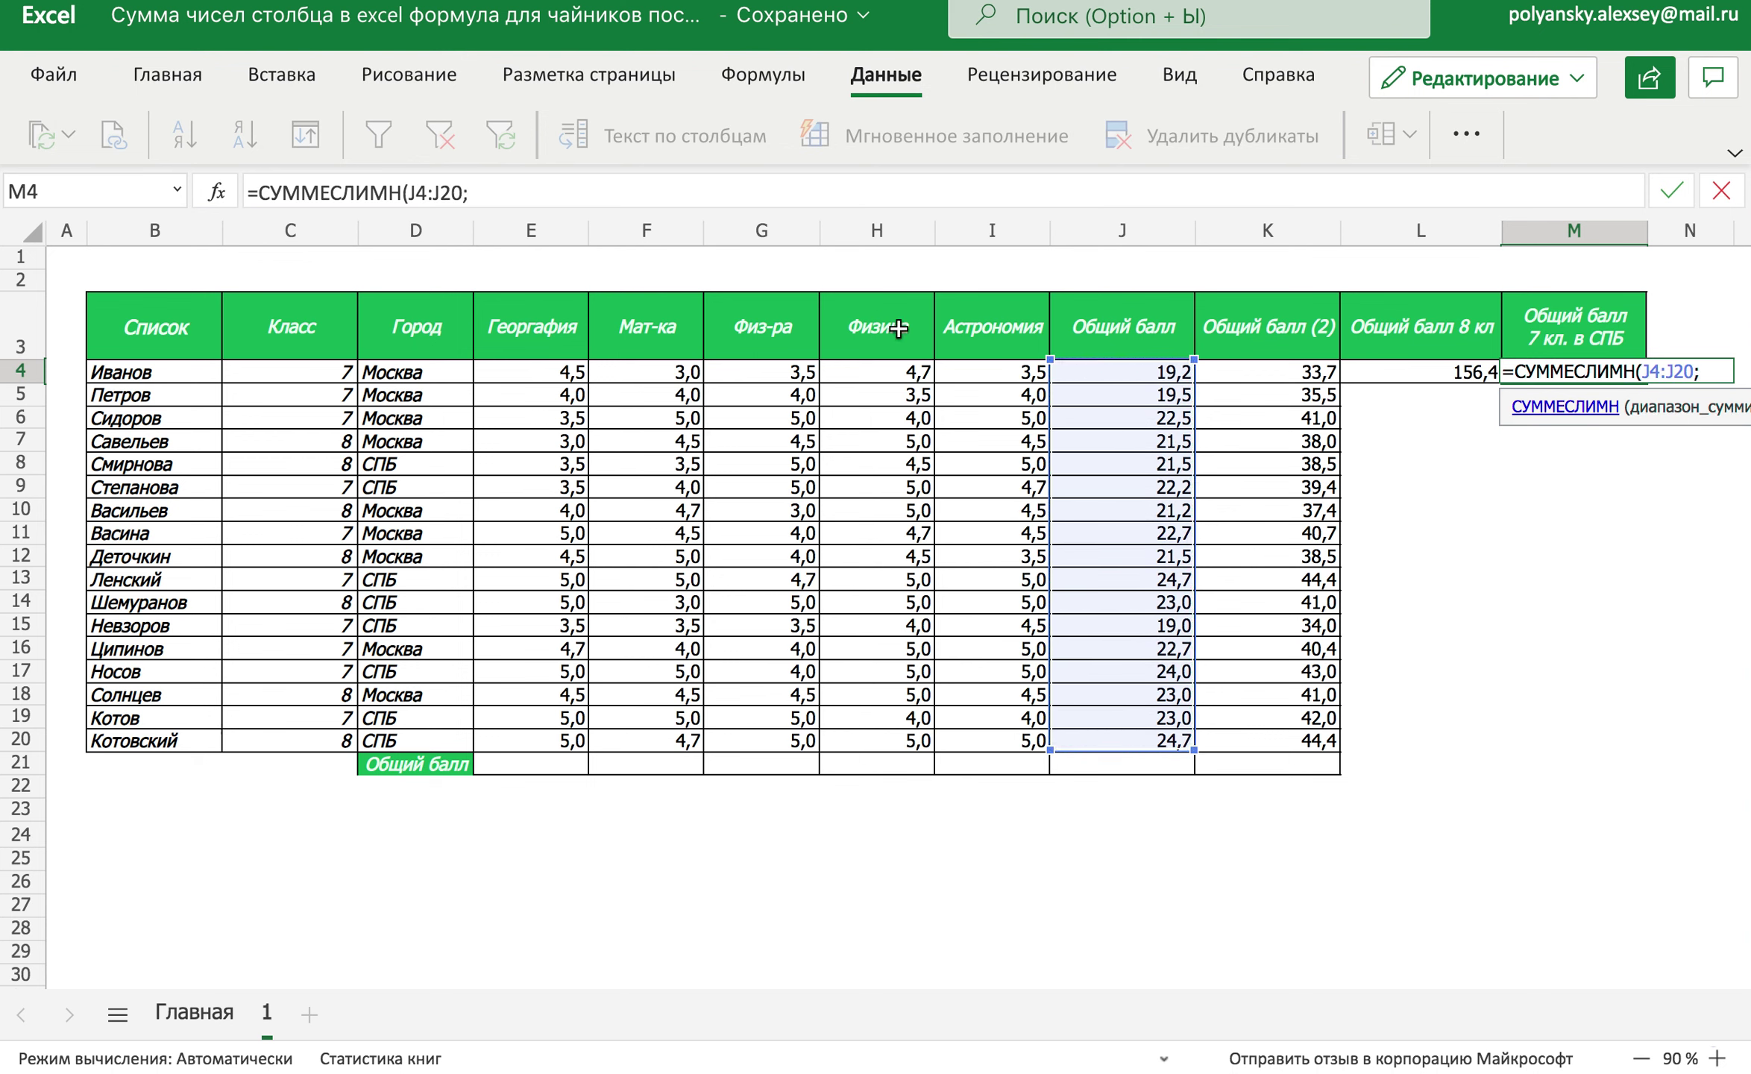
pyautogui.moveTo(321, 370); pyautogui.dragTo(310, 740)
pyautogui.write(';7;')
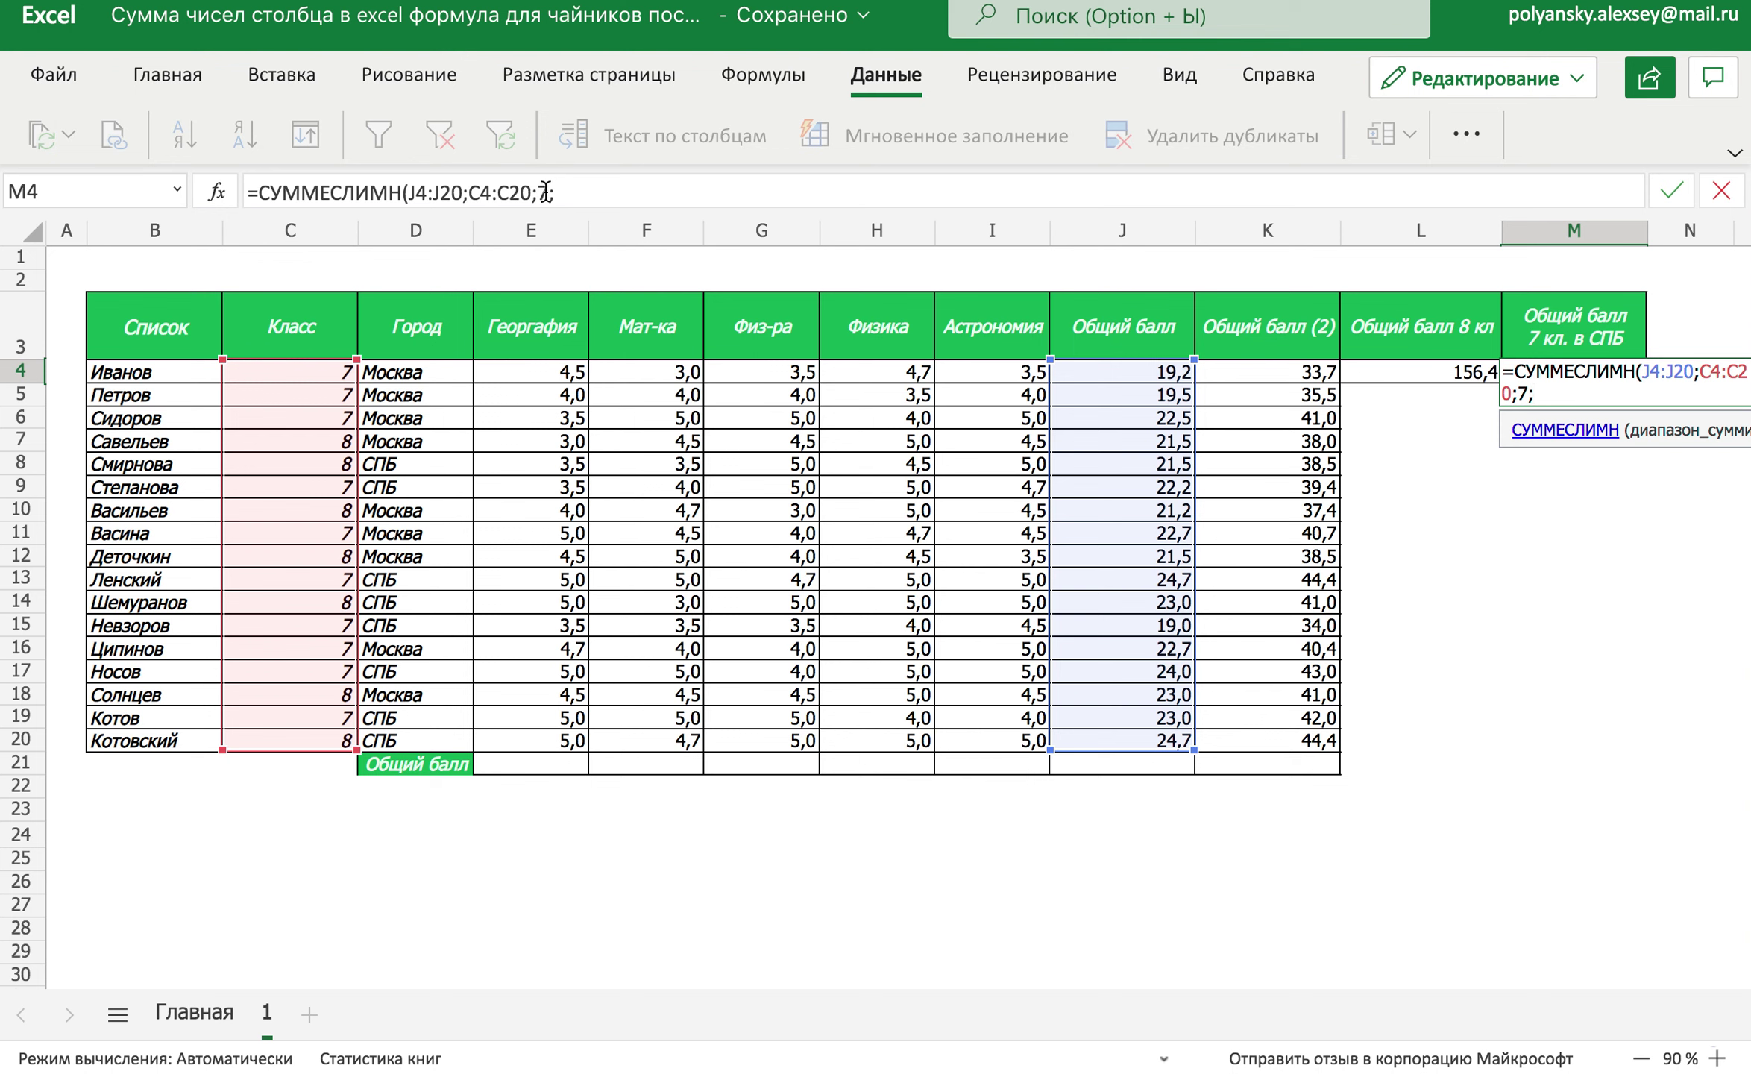
pyautogui.click(554, 191)
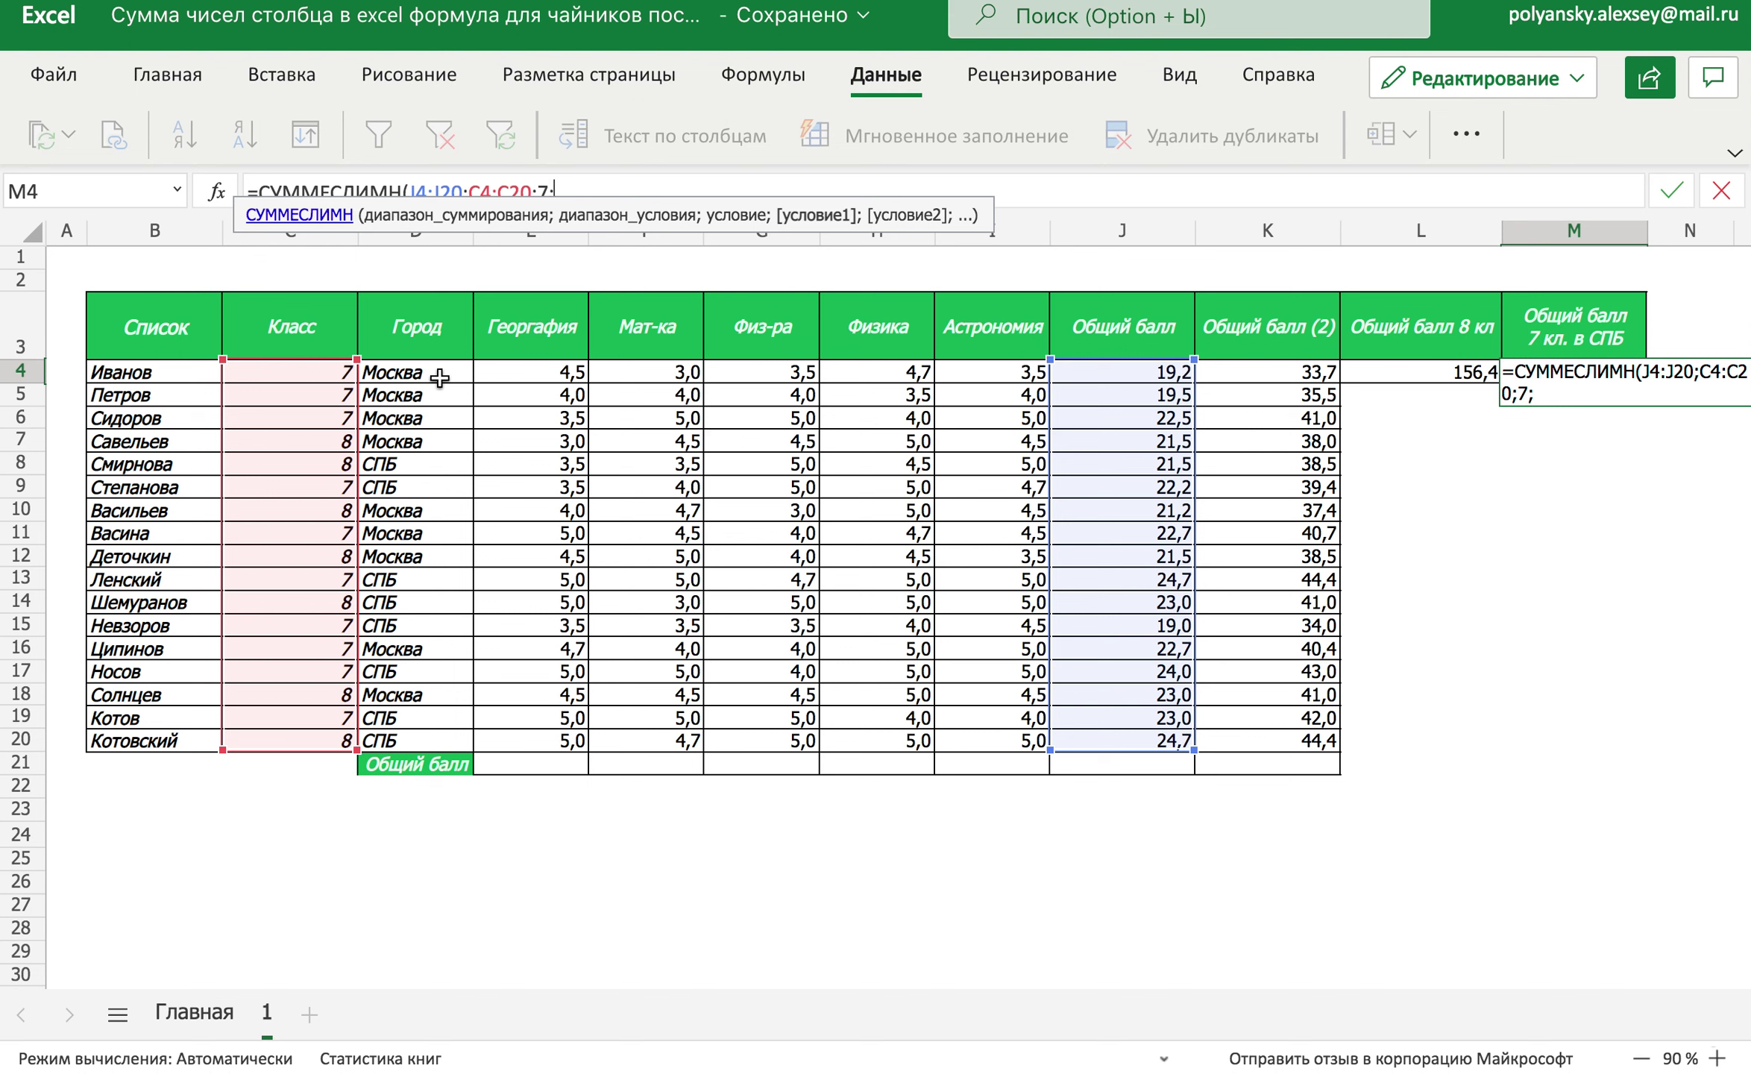
pyautogui.moveTo(431, 371); pyautogui.dragTo(410, 729)
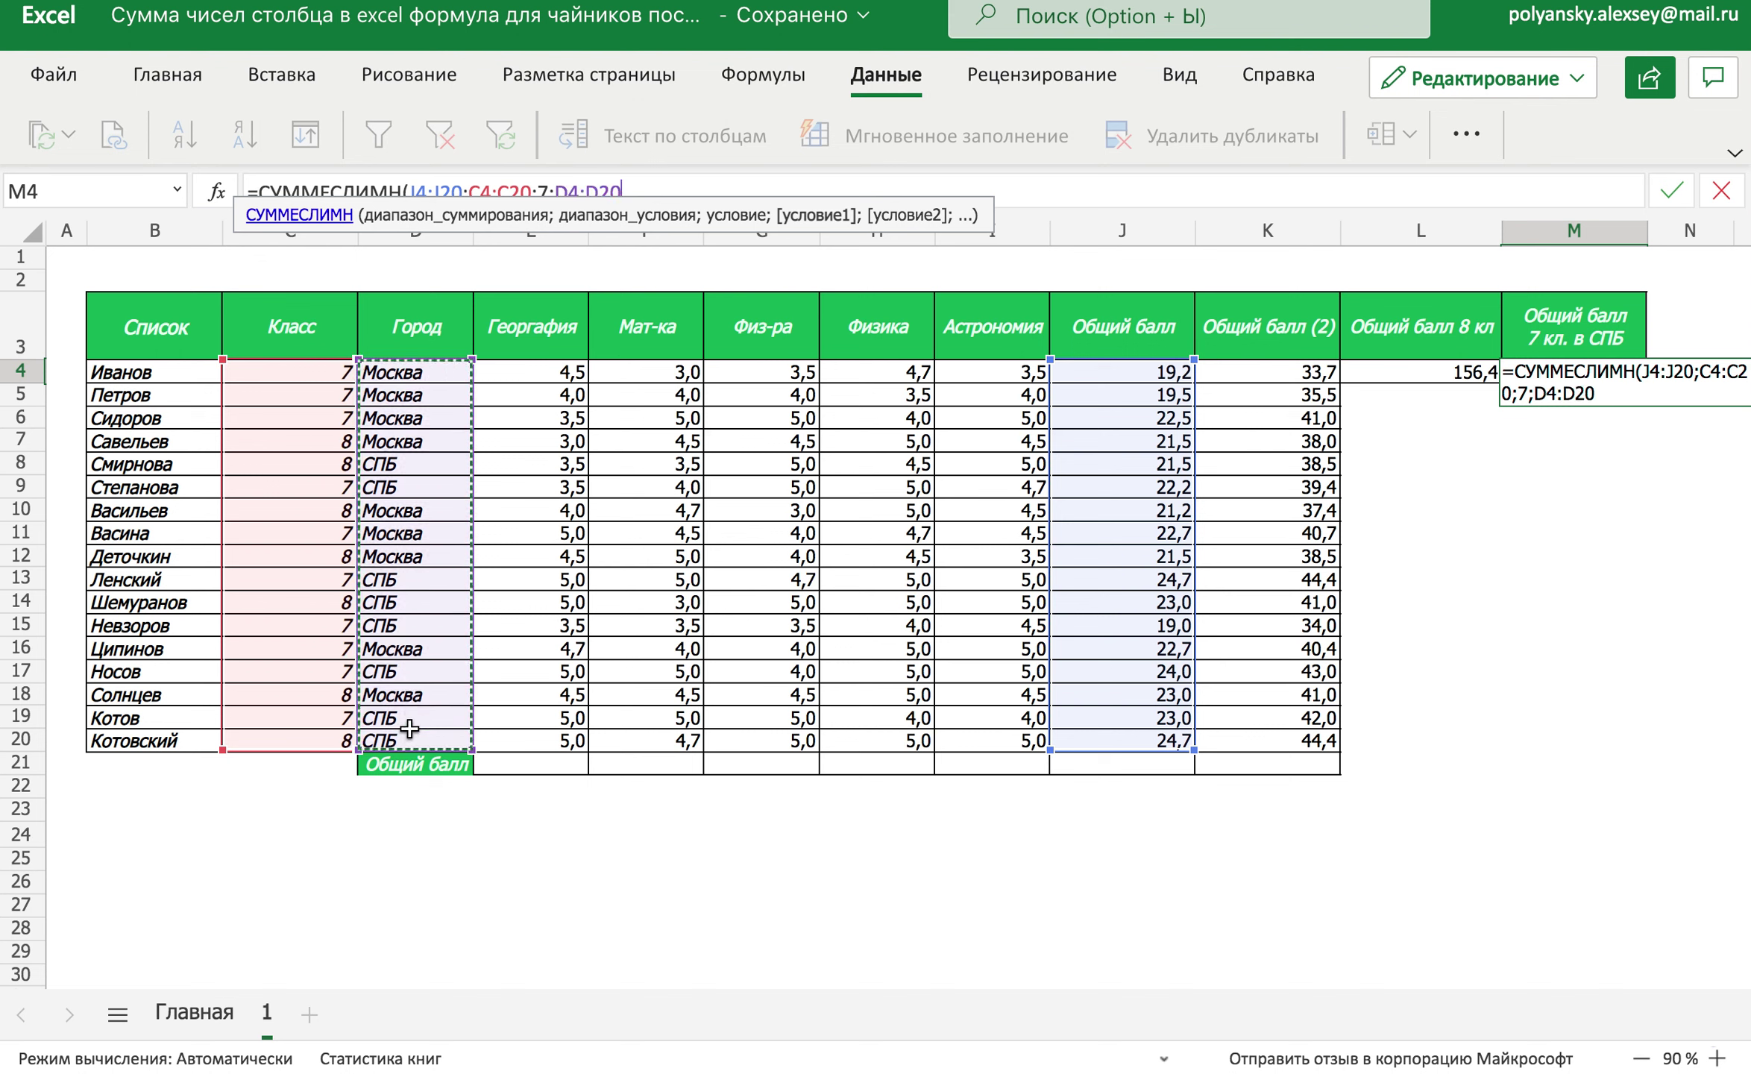
pyautogui.write(';"СП')
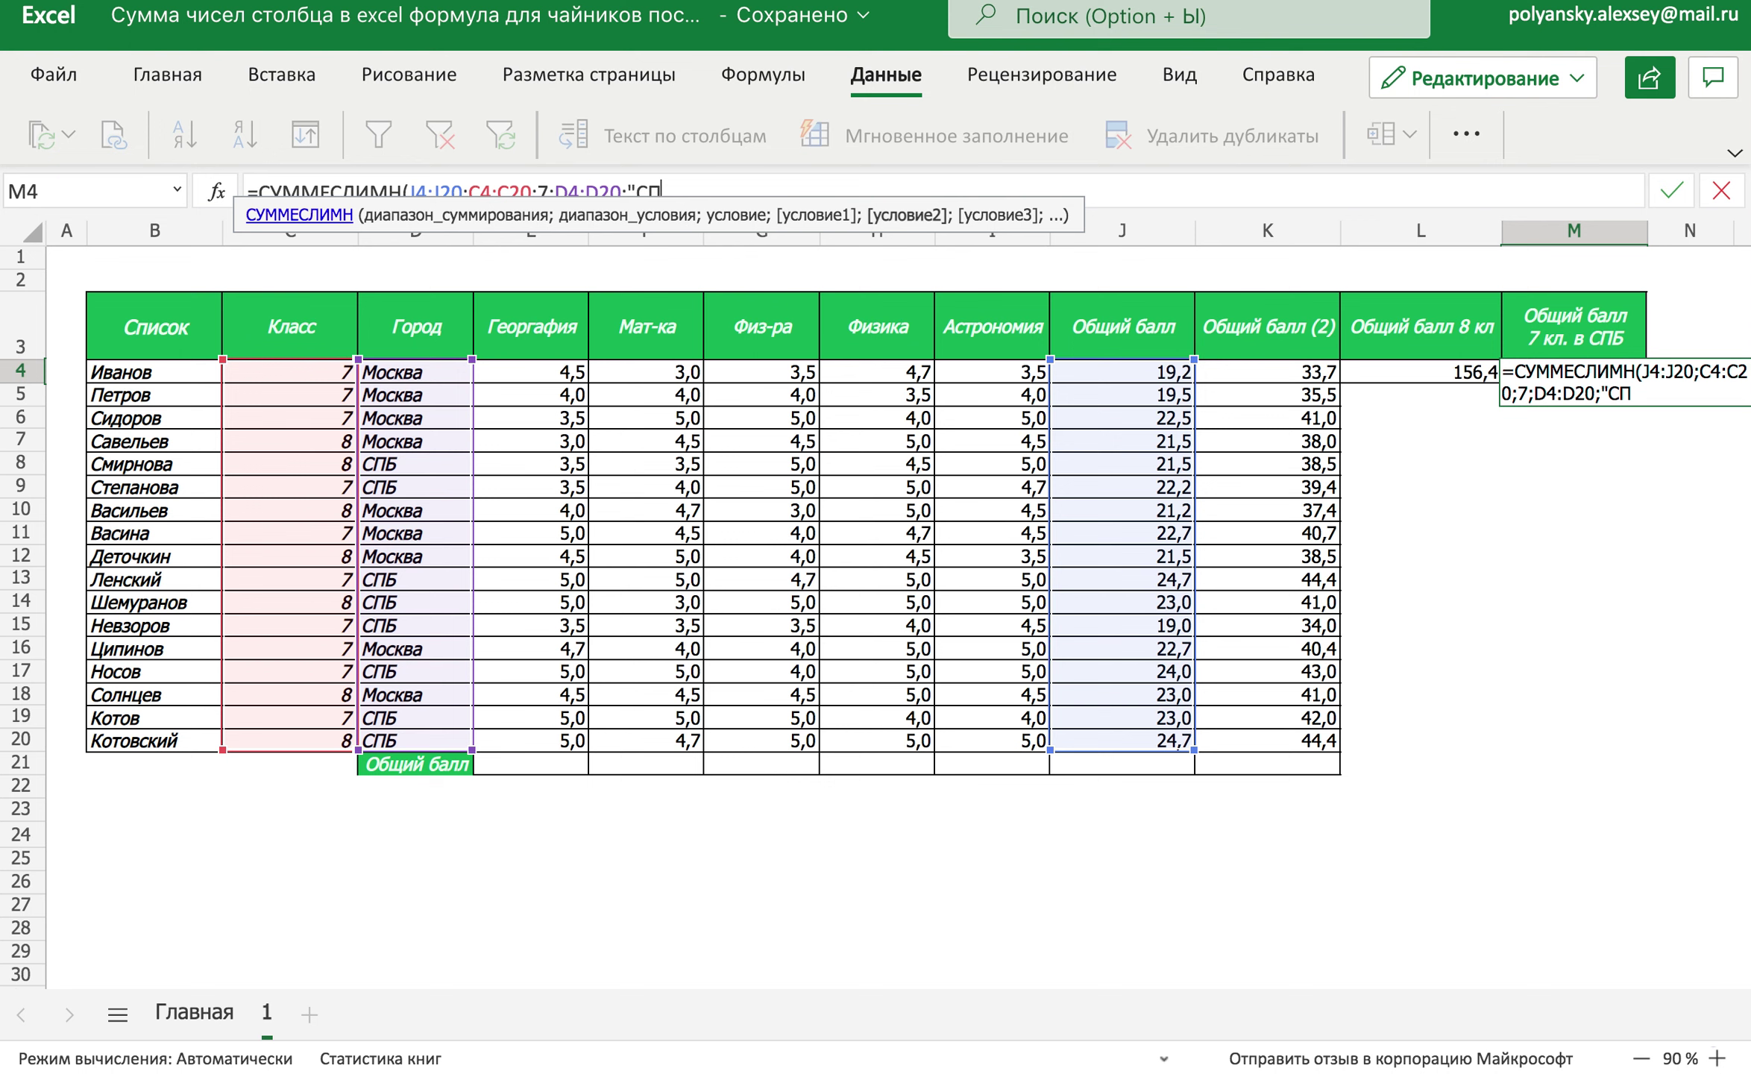
pyautogui.write(')')
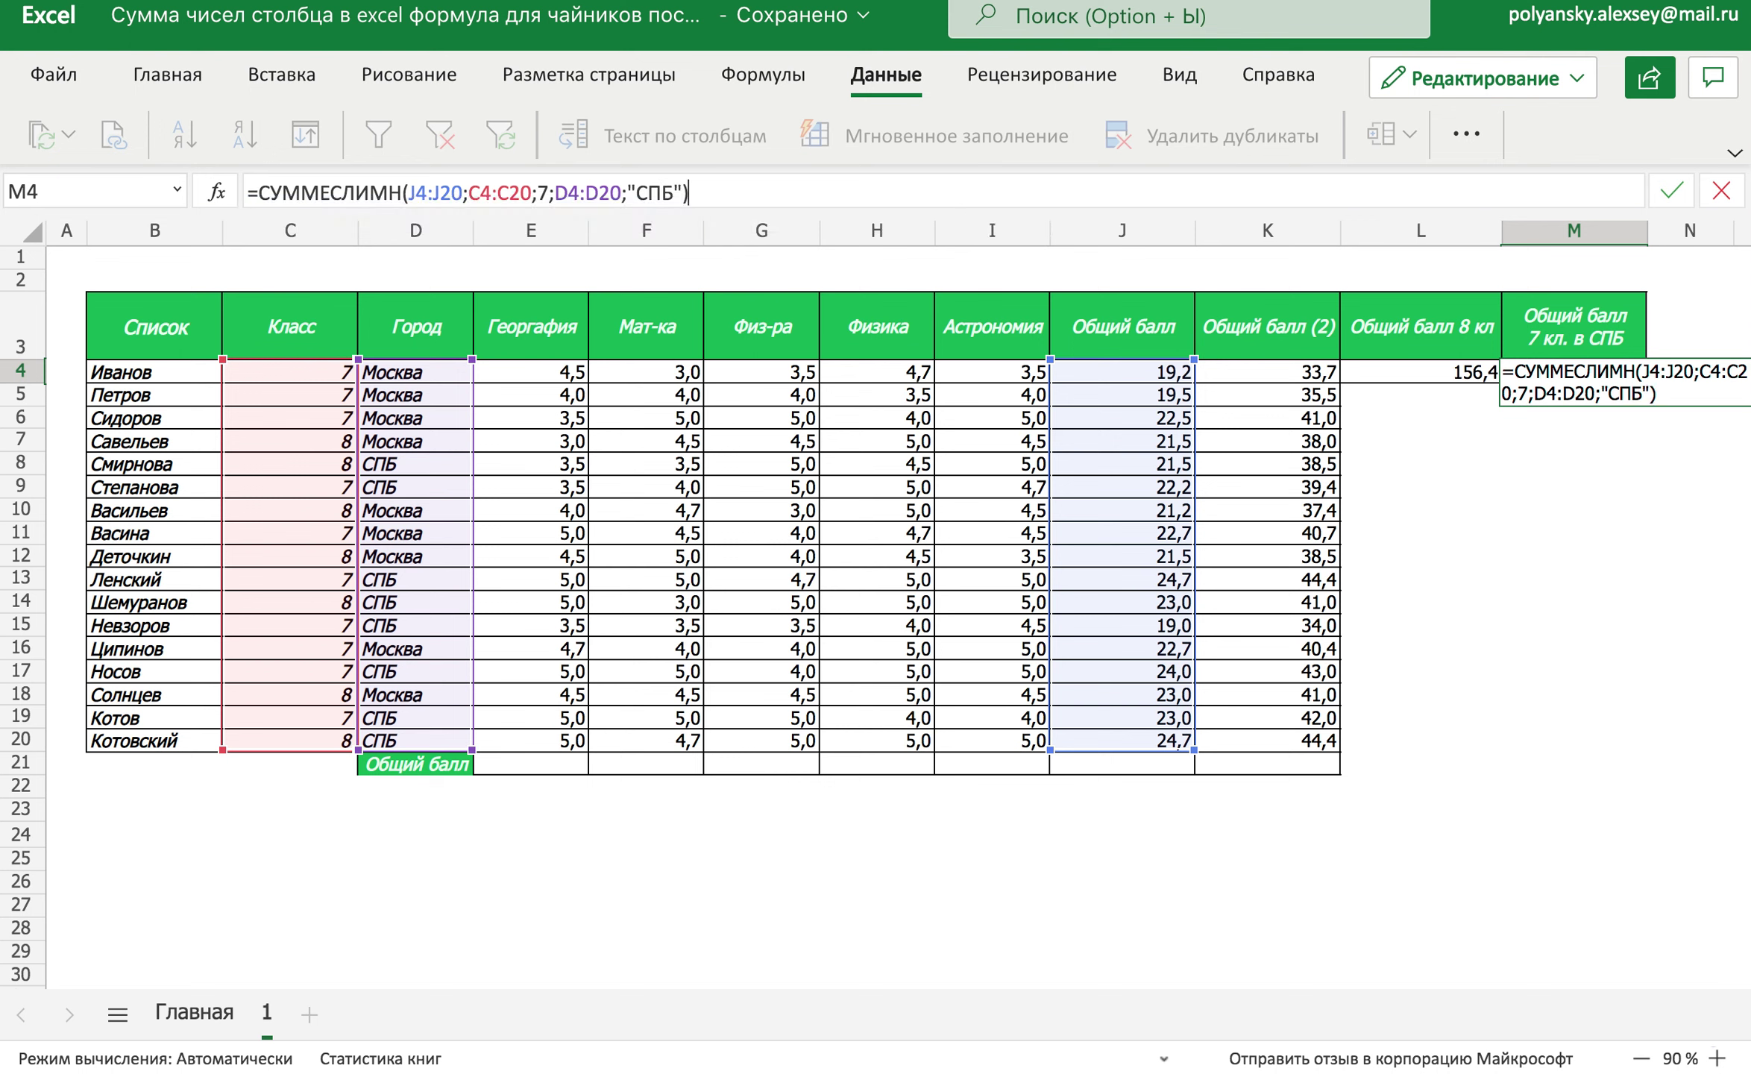
pyautogui.press('Return')
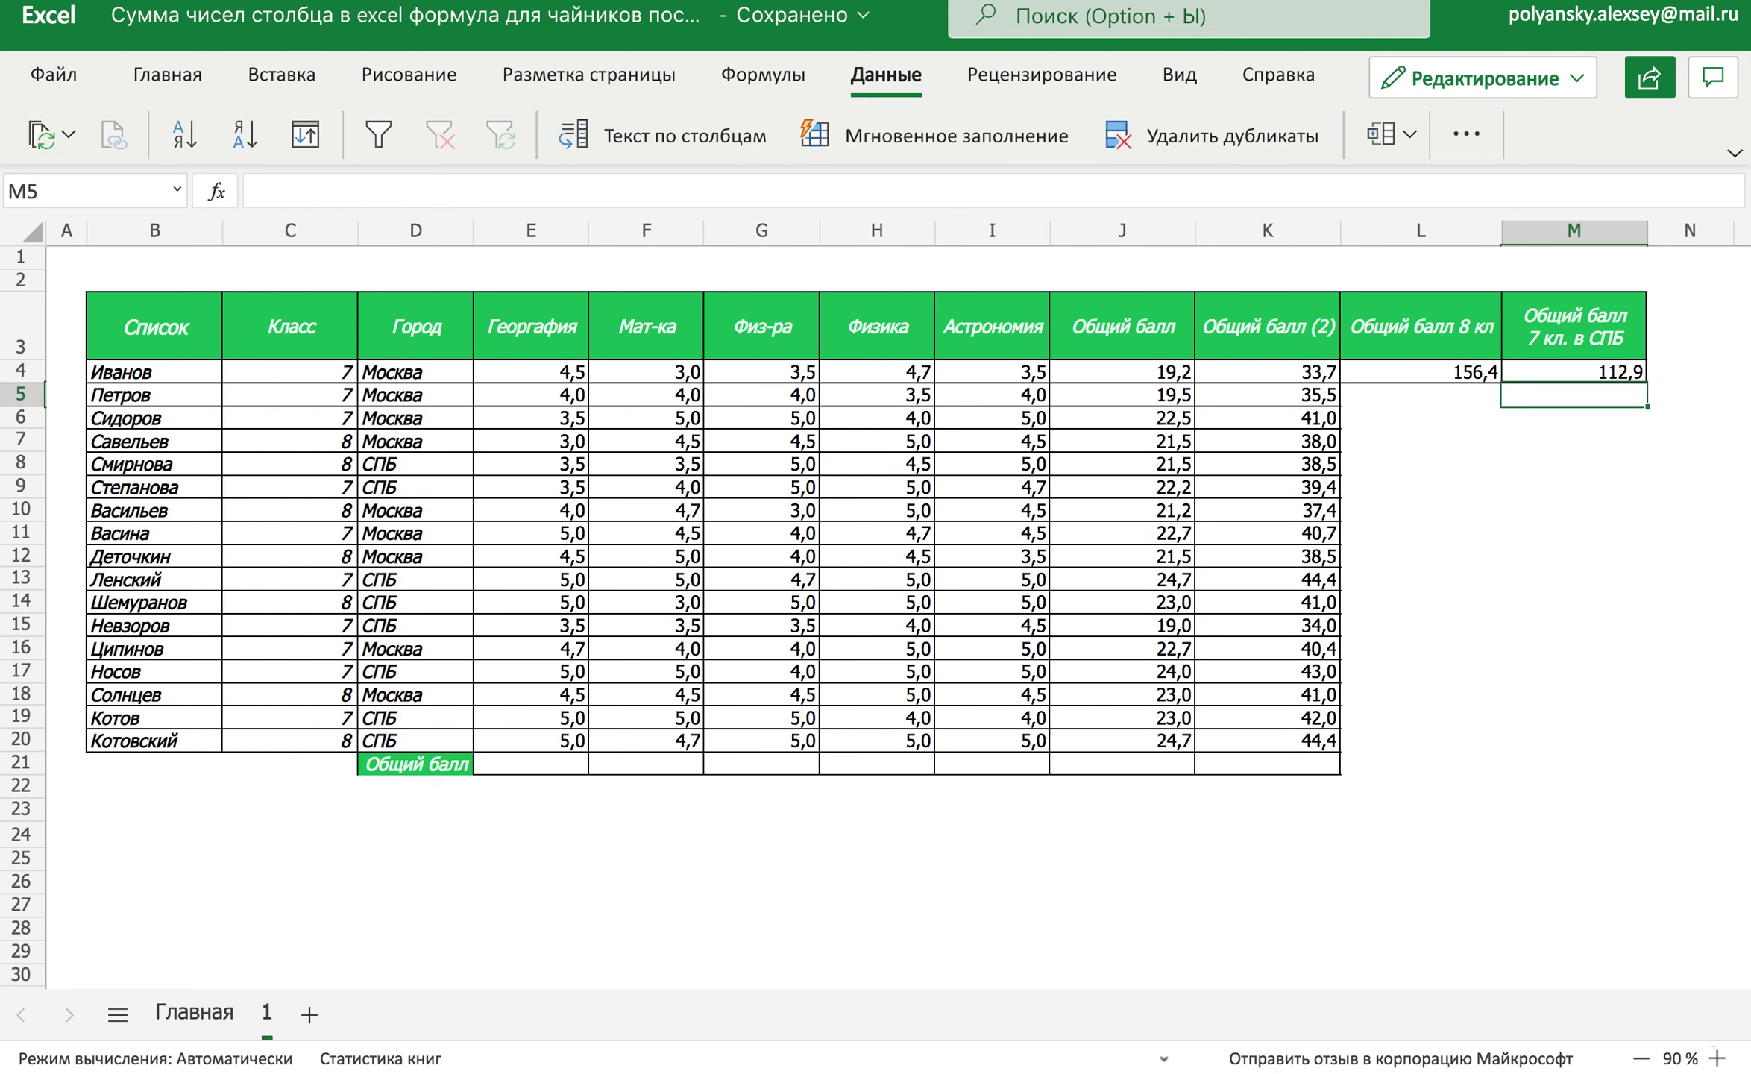
# Turn on filters and filter the Город column to СПБ only
pyautogui.click(373, 319)
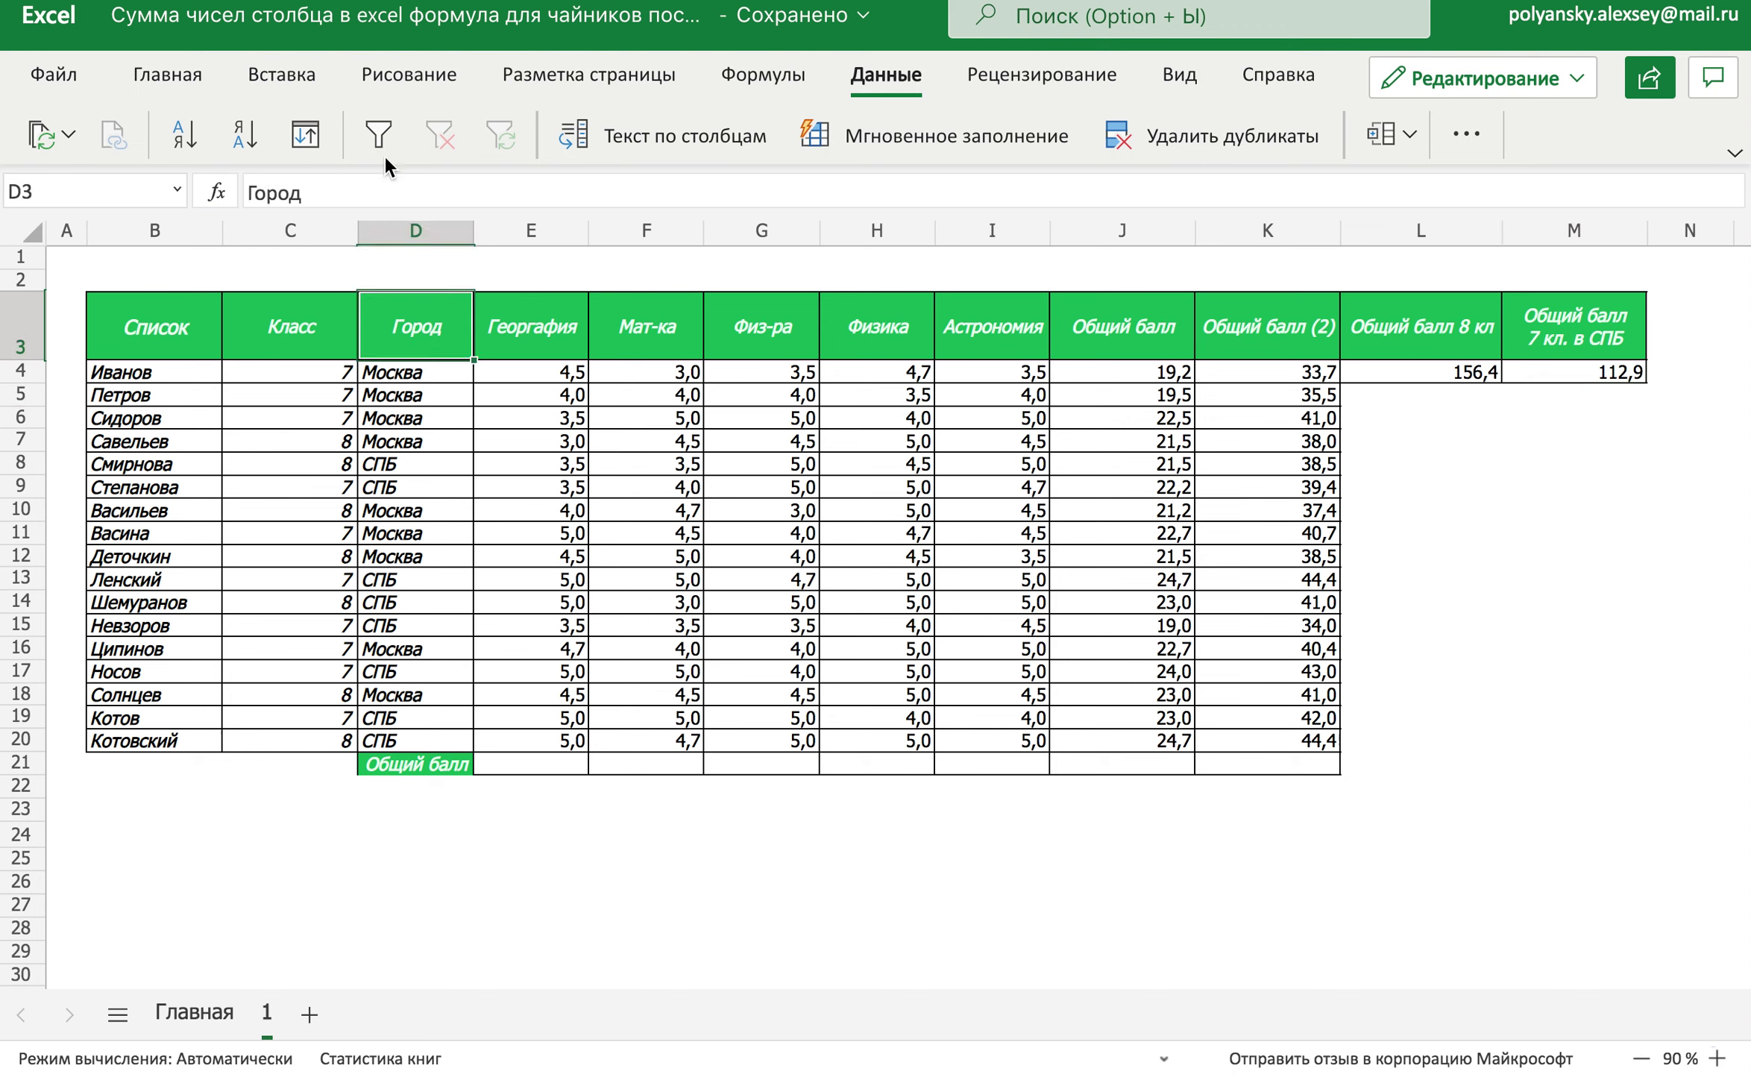
pyautogui.click(379, 135)
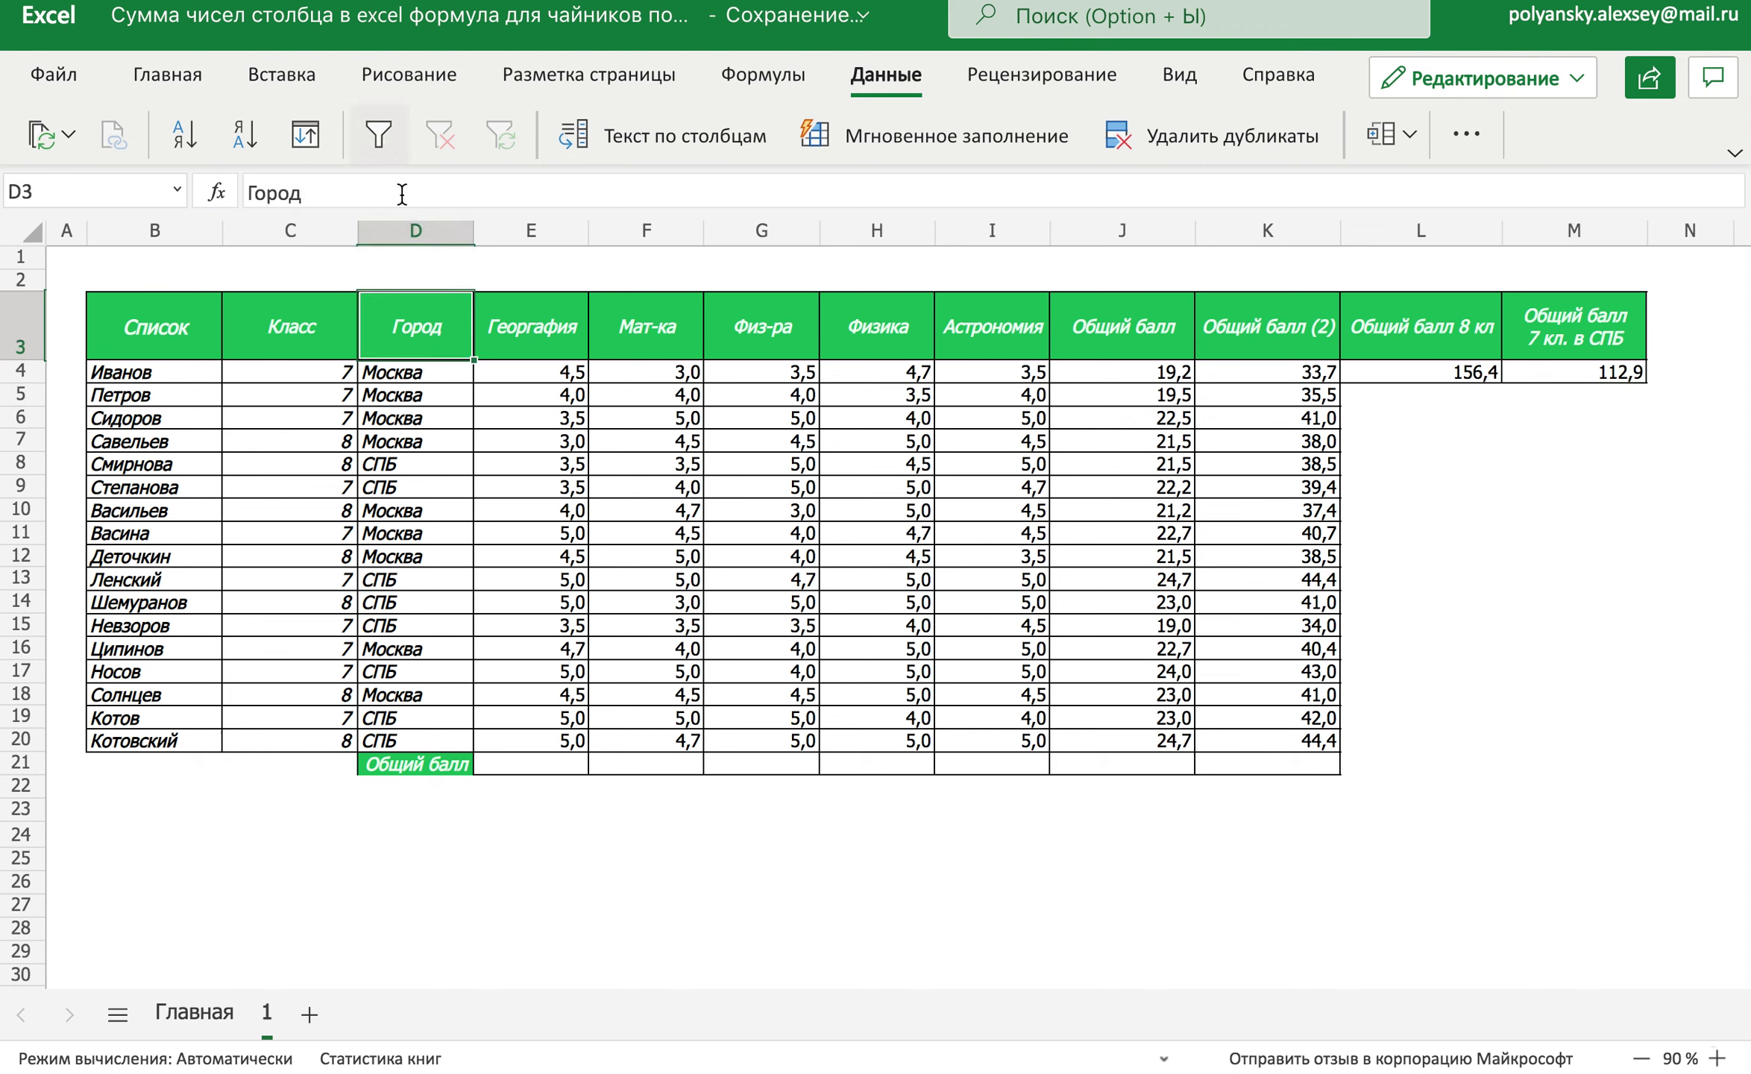
pyautogui.click(461, 346)
pyautogui.click(549, 642)
pyautogui.click(552, 768)
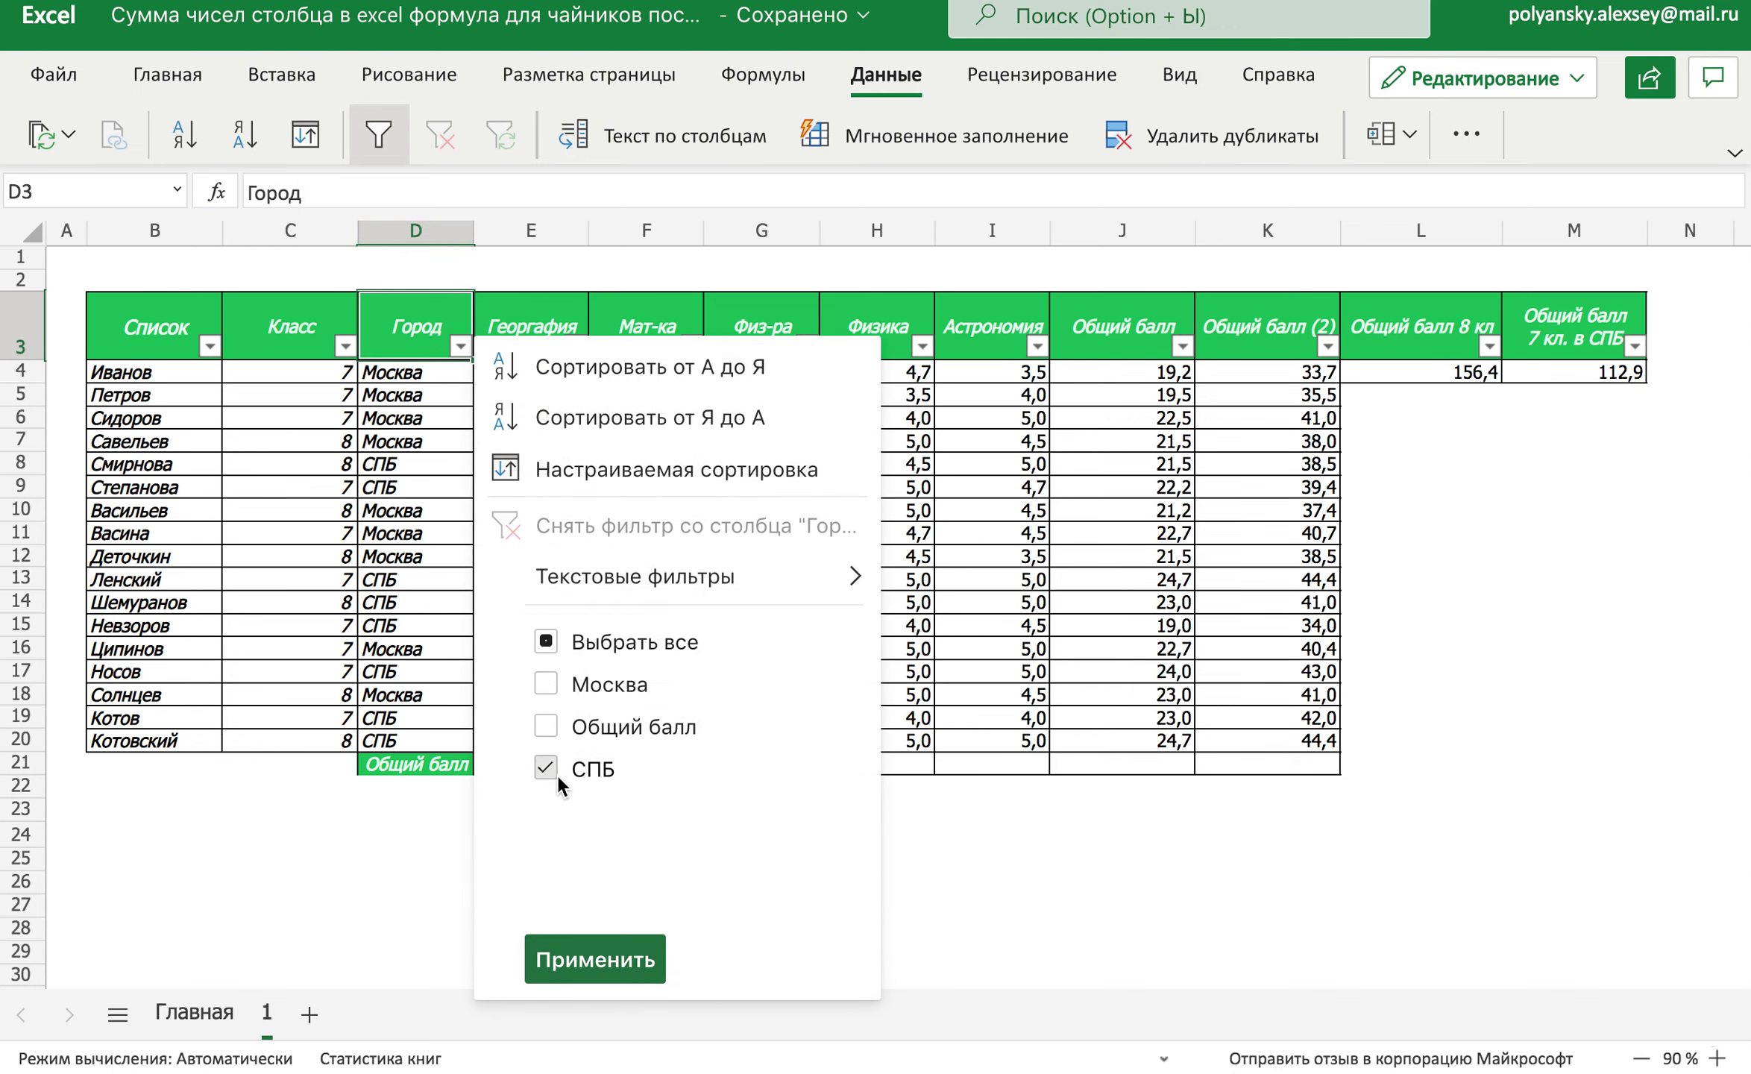
pyautogui.click(585, 957)
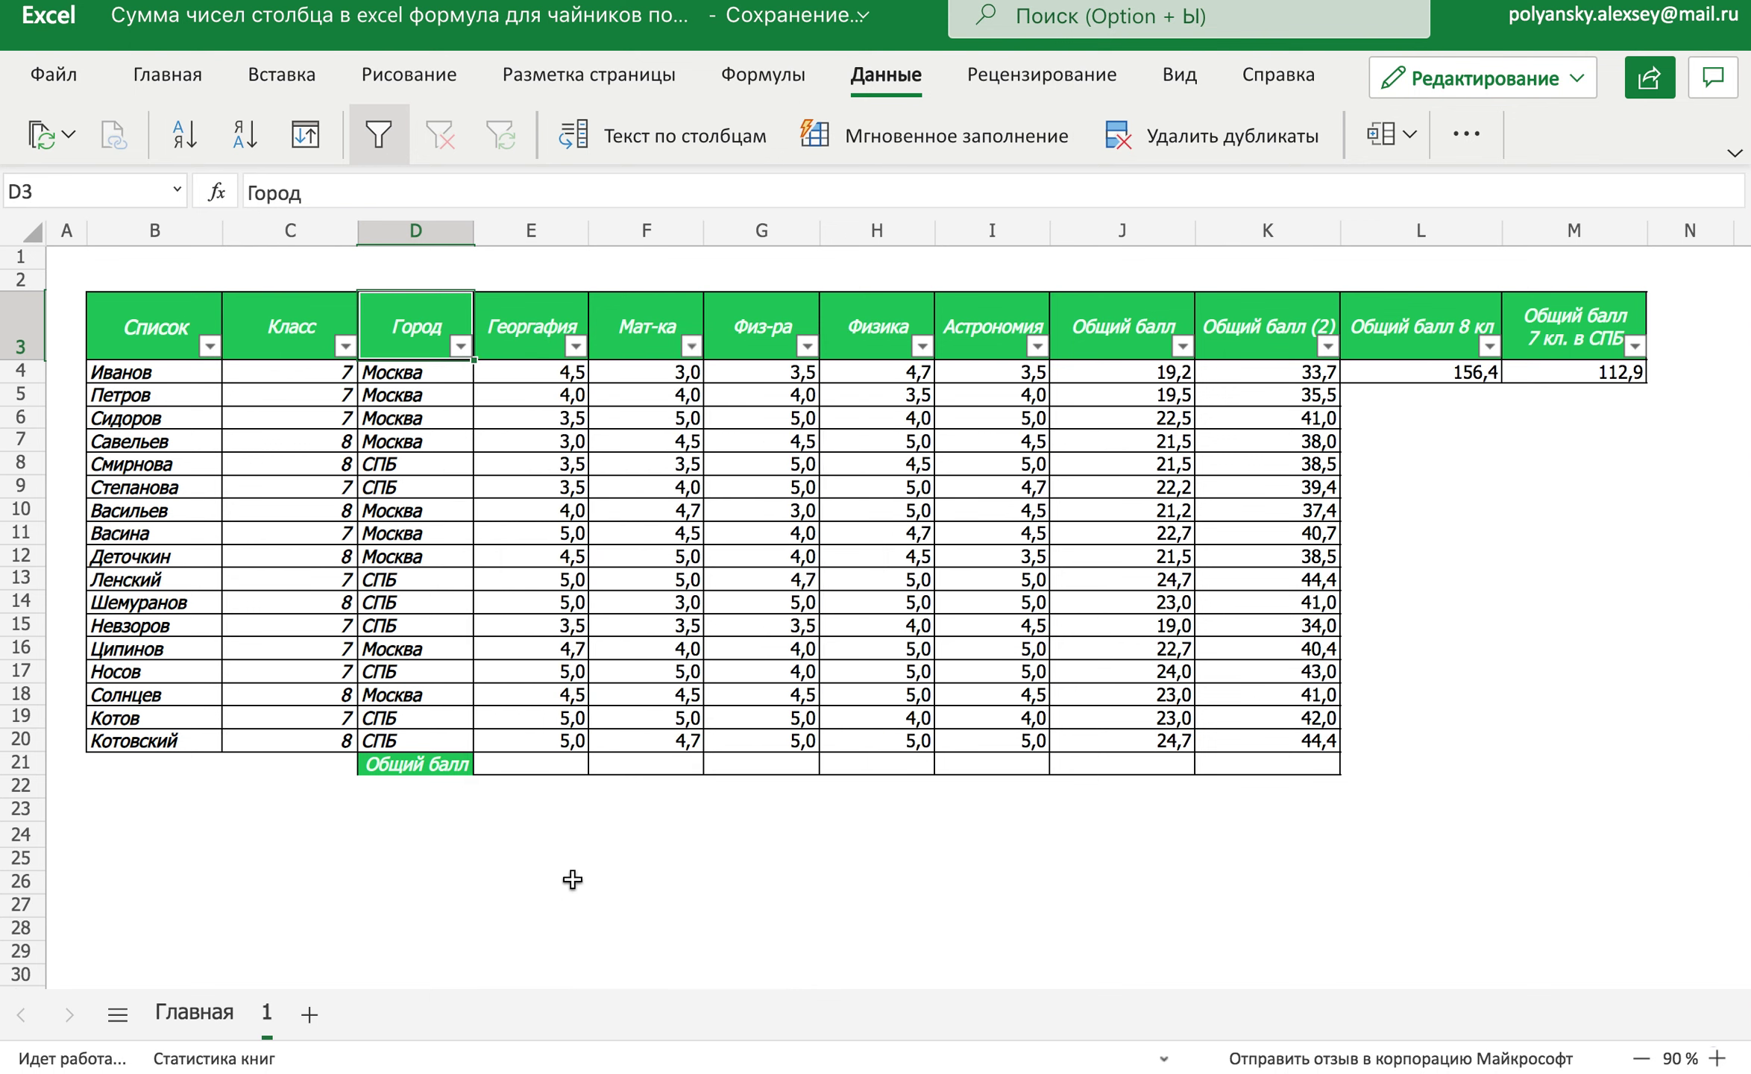
# Filter Класс to 7, confirm the Общий балл sum is 112,9, then clear filters
pyautogui.click(348, 348)
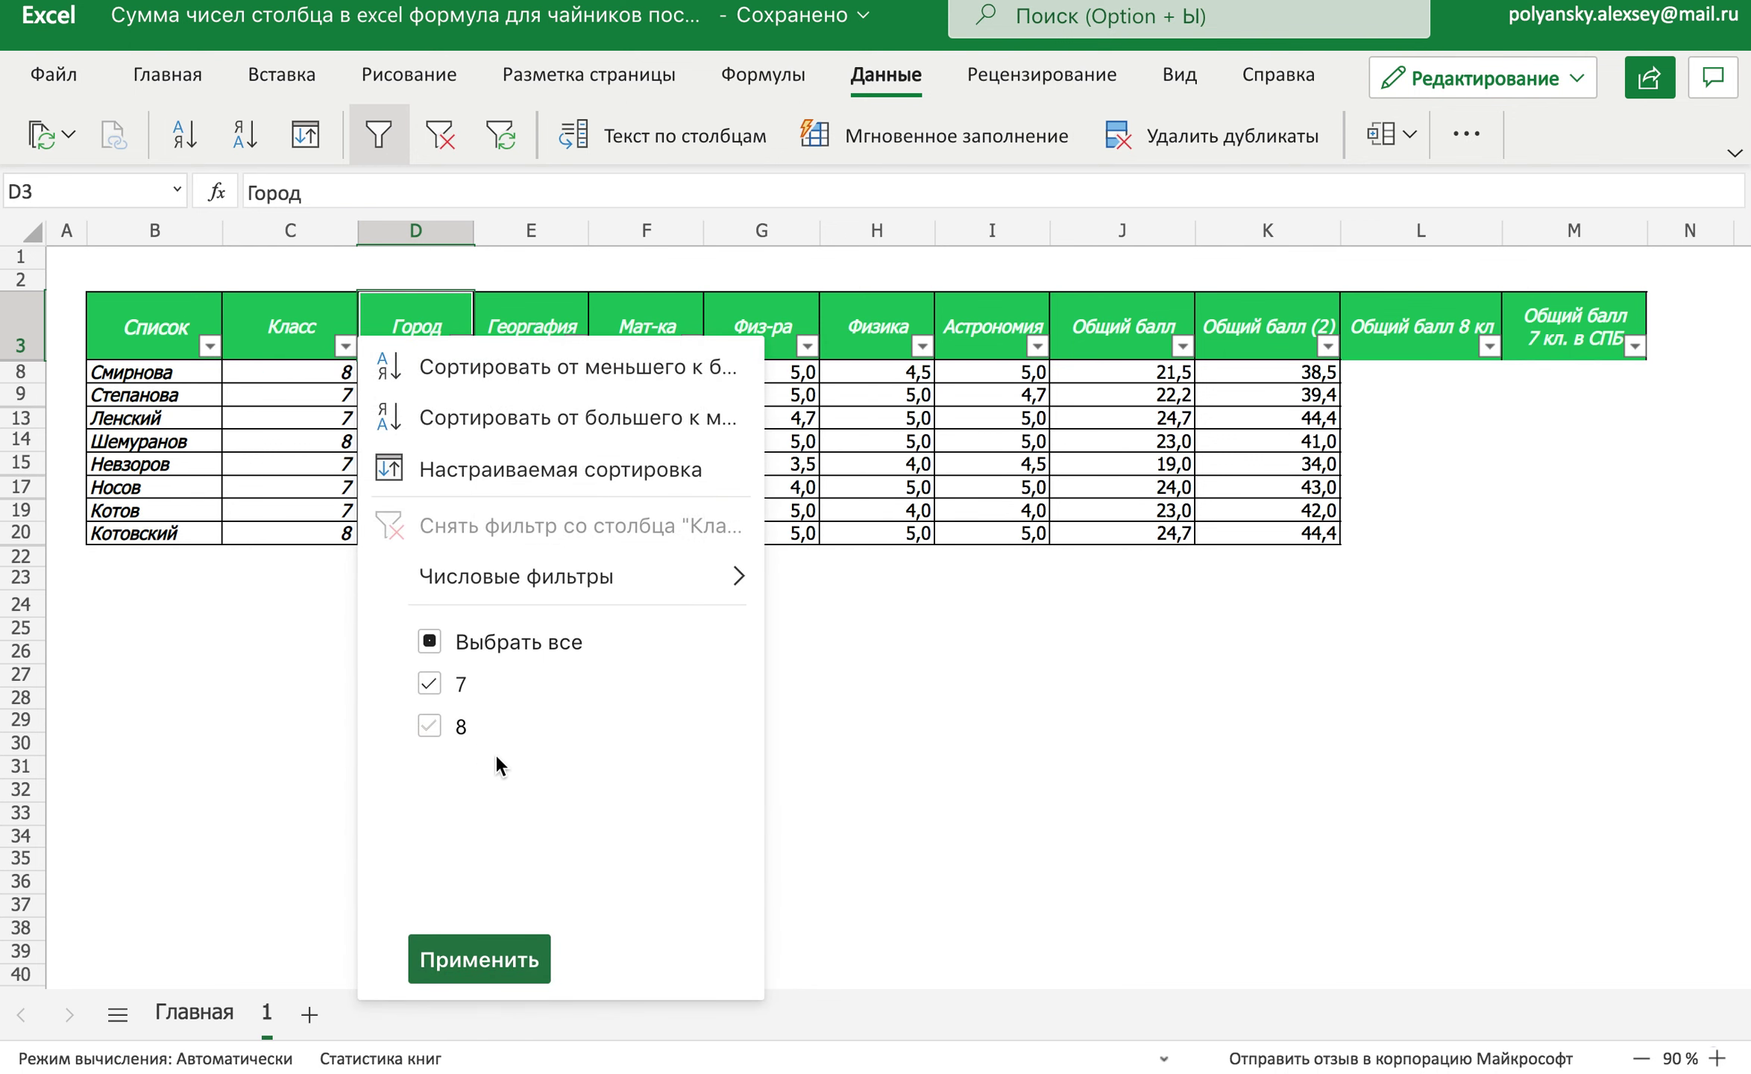
pyautogui.click(455, 955)
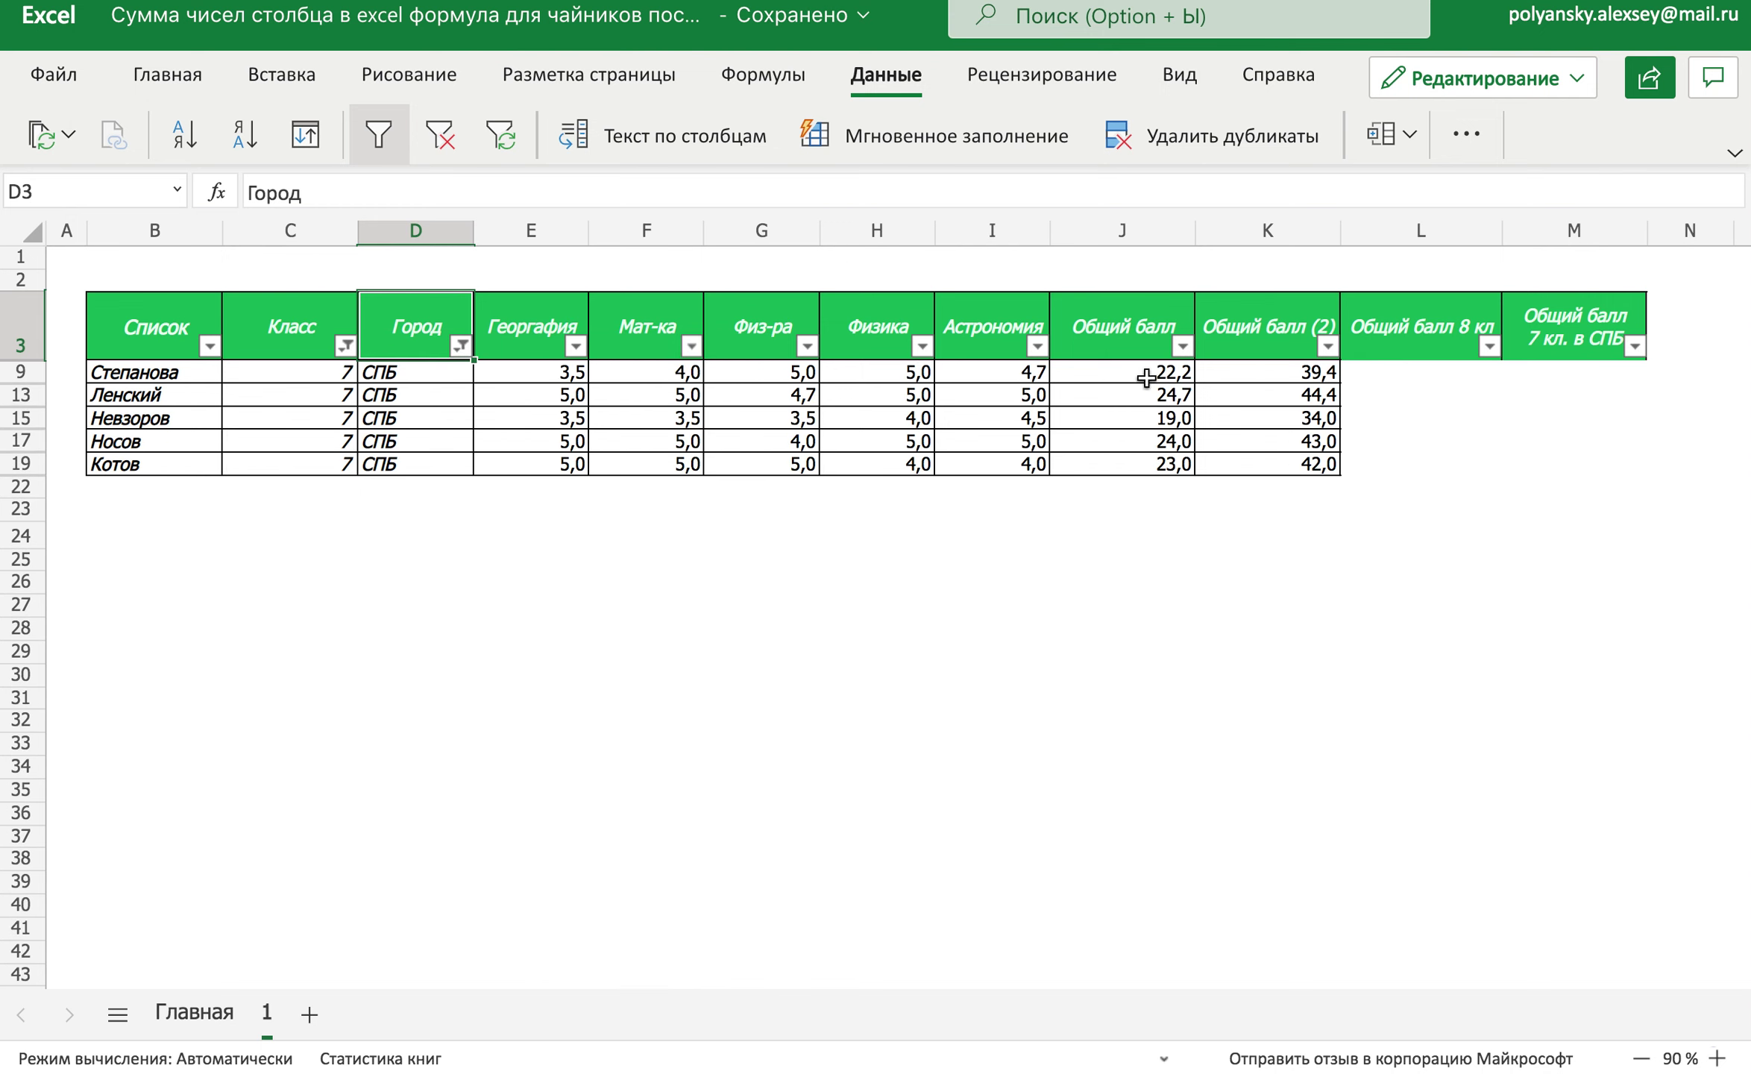
pyautogui.moveTo(1156, 377); pyautogui.dragTo(1164, 464)
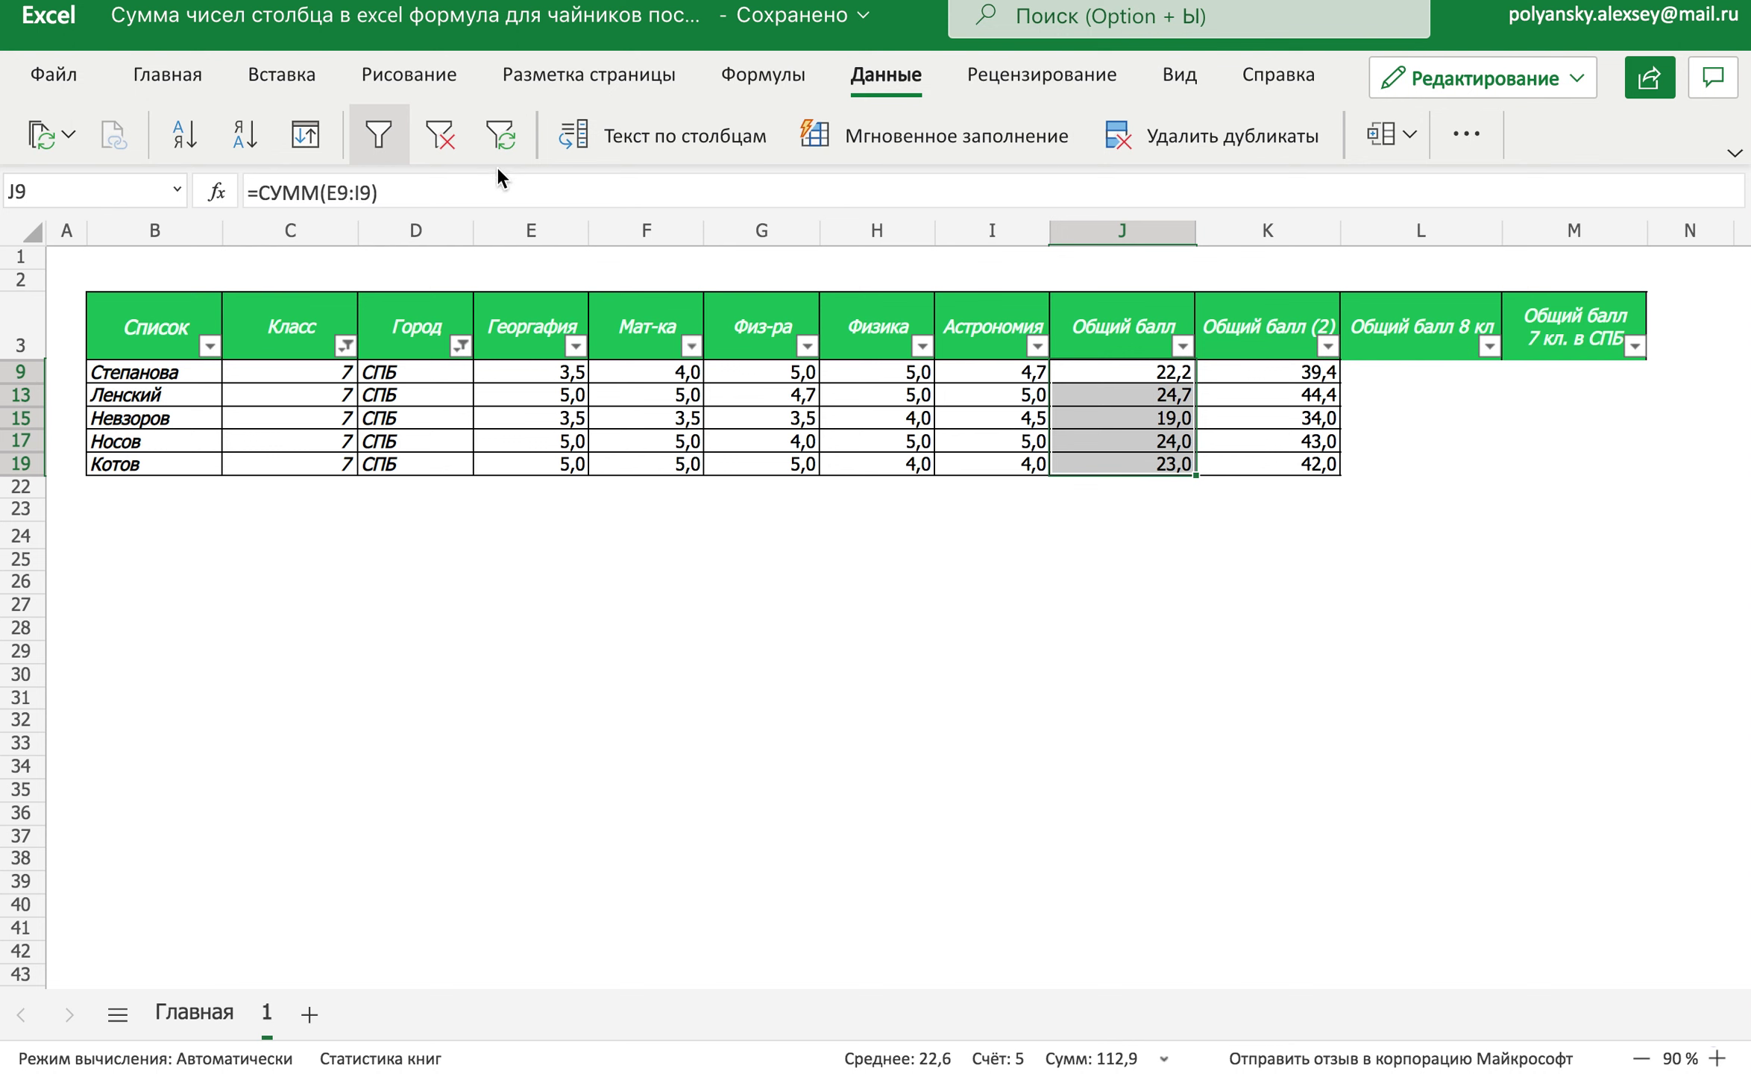
pyautogui.click(439, 136)
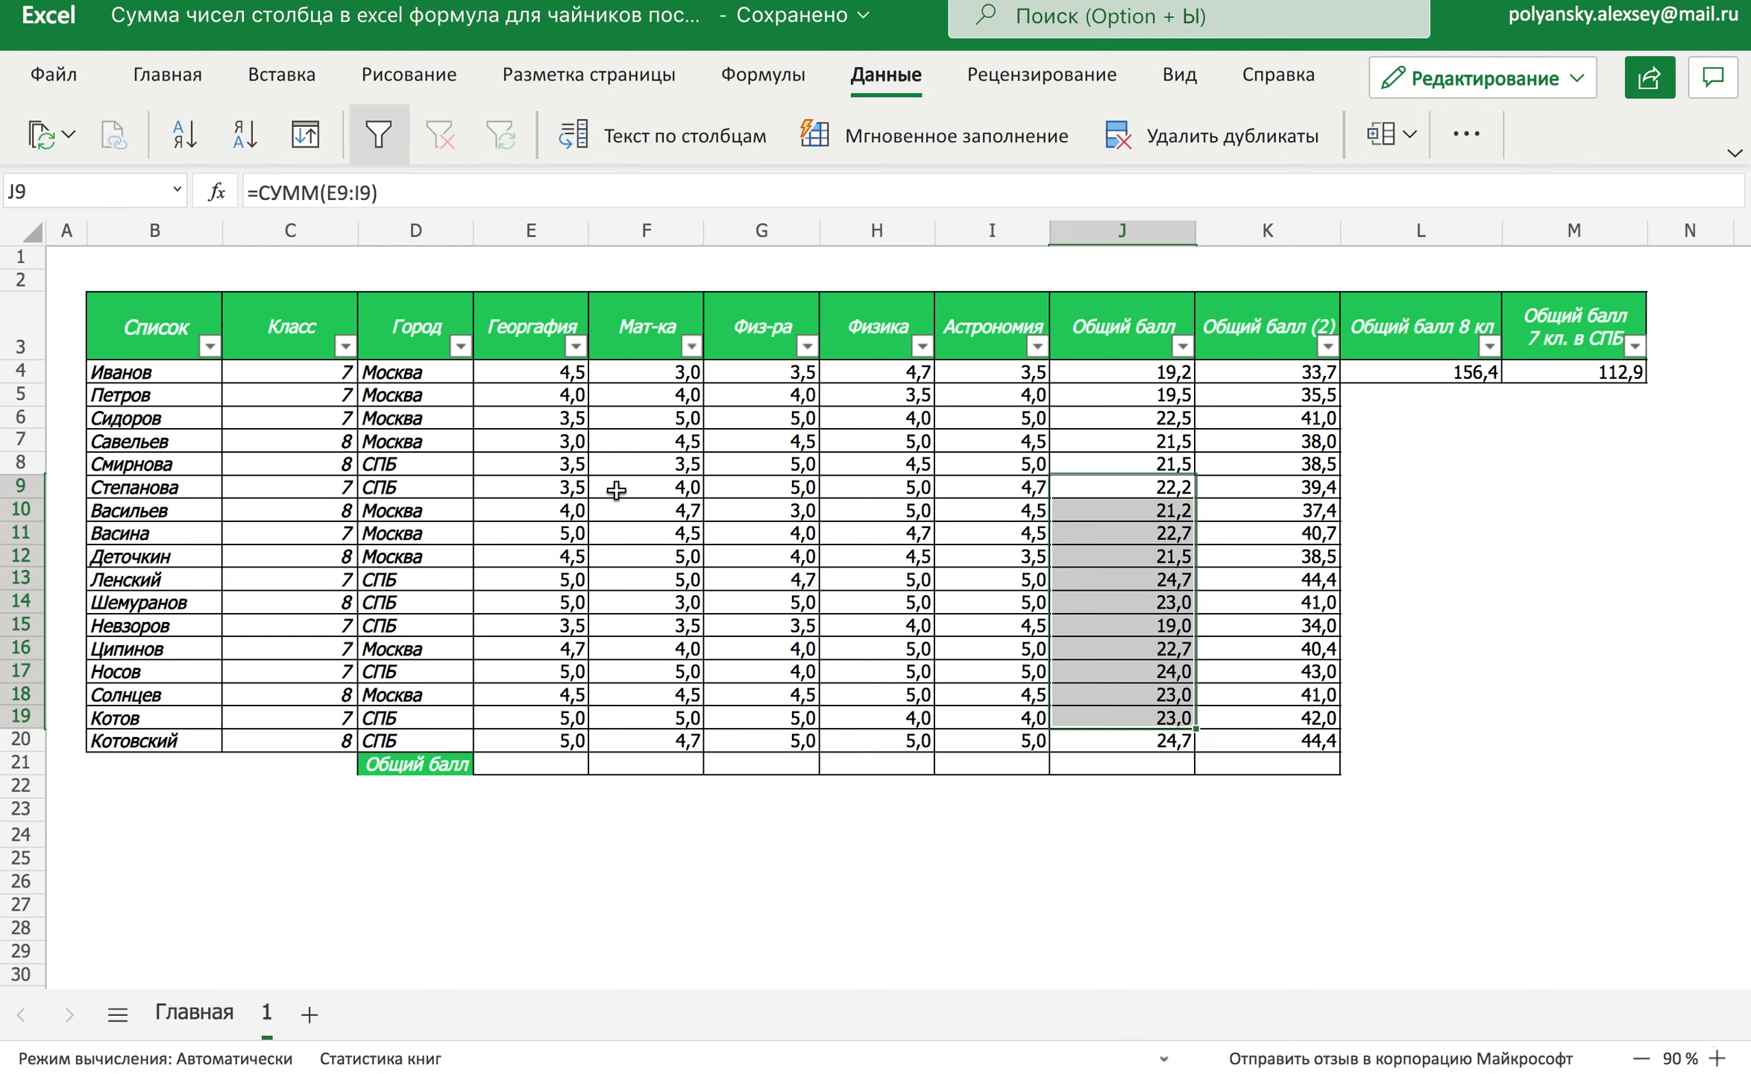
# AutoSum the score block E4:K20 so Общий балл (2) repeats each student's row total
pyautogui.moveTo(567, 377)
pyautogui.mouseDown()
pyautogui.moveTo(1067, 699)
pyautogui.moveTo(1266, 740)
pyautogui.mouseUp()
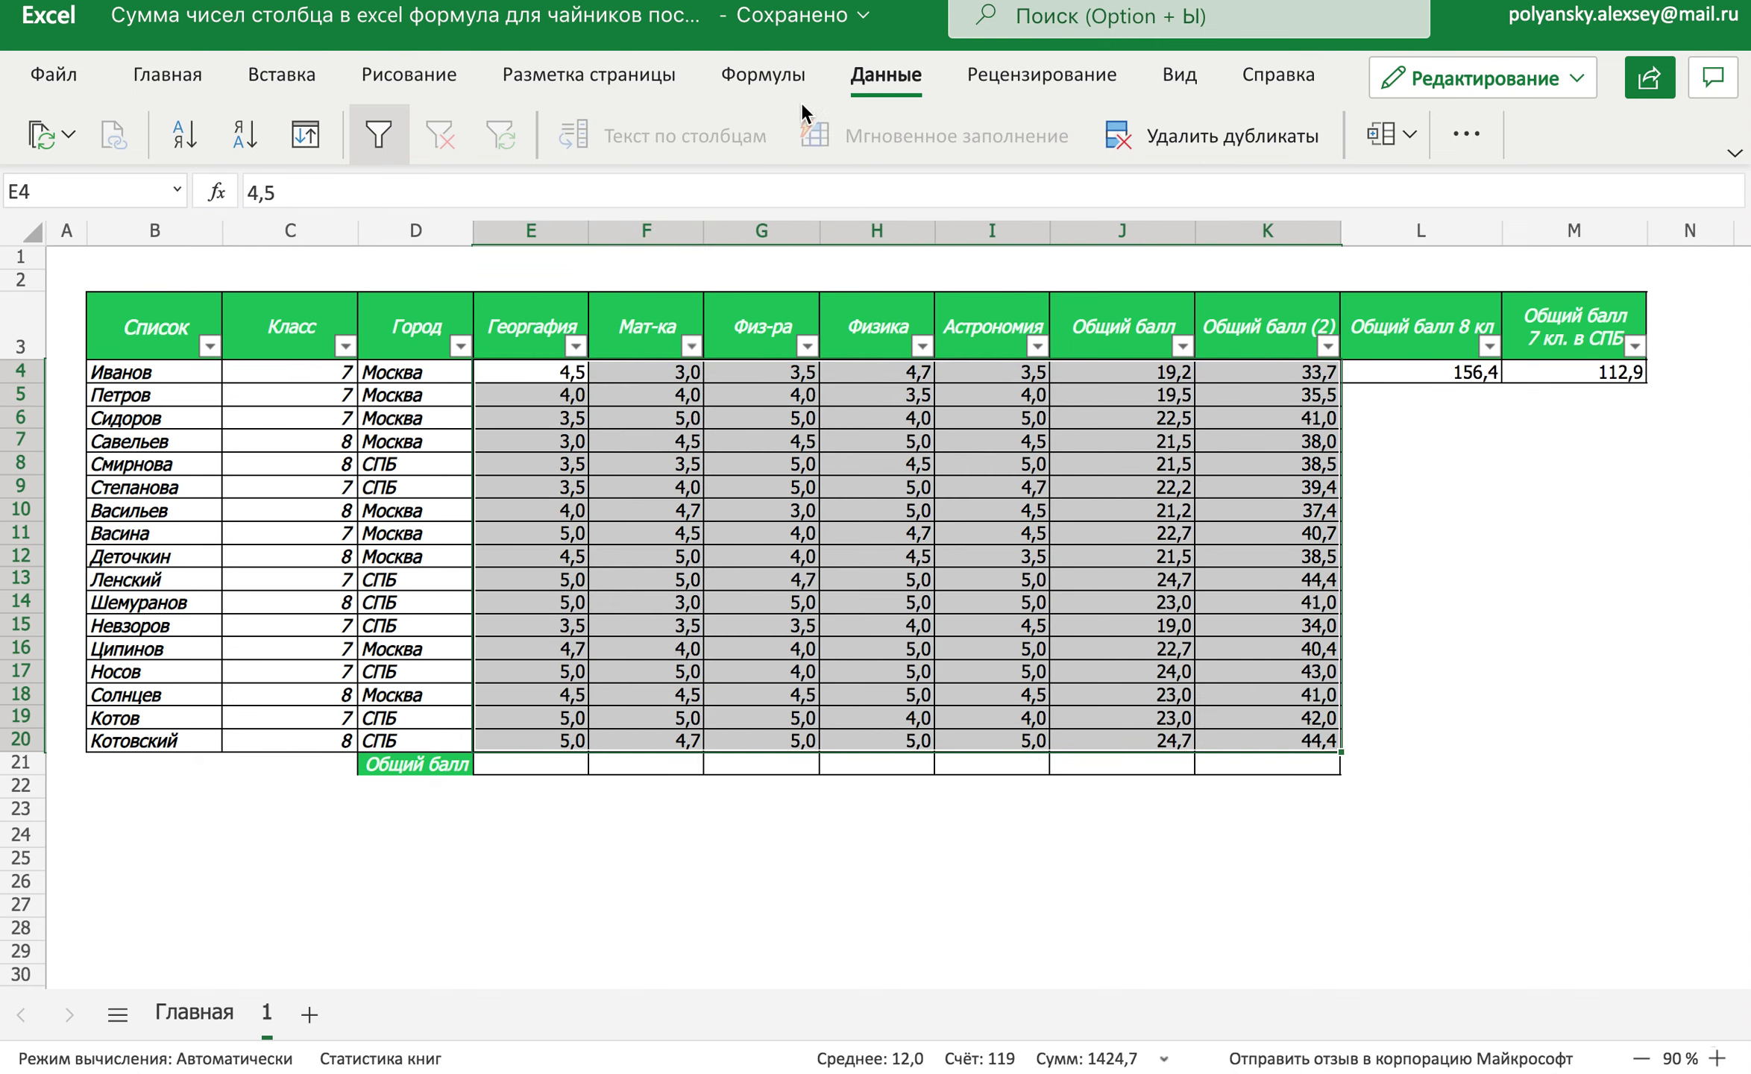
pyautogui.click(138, 70)
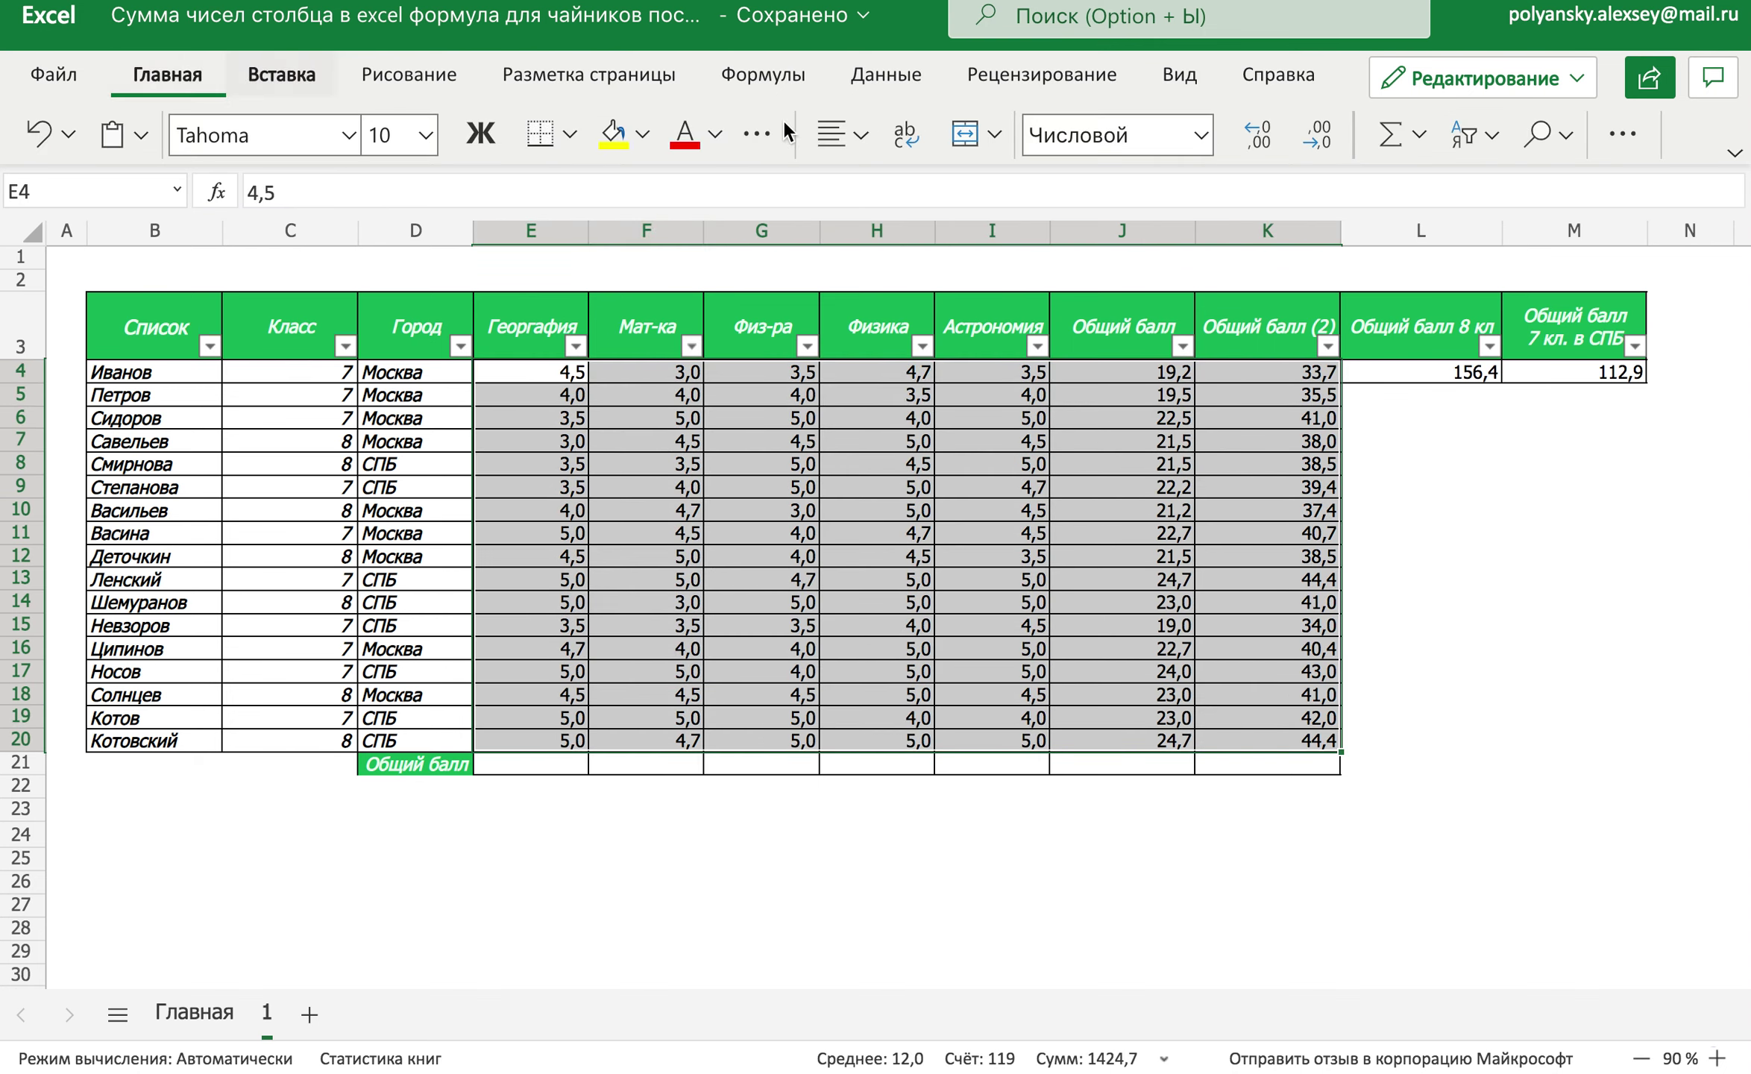
pyautogui.click(1384, 137)
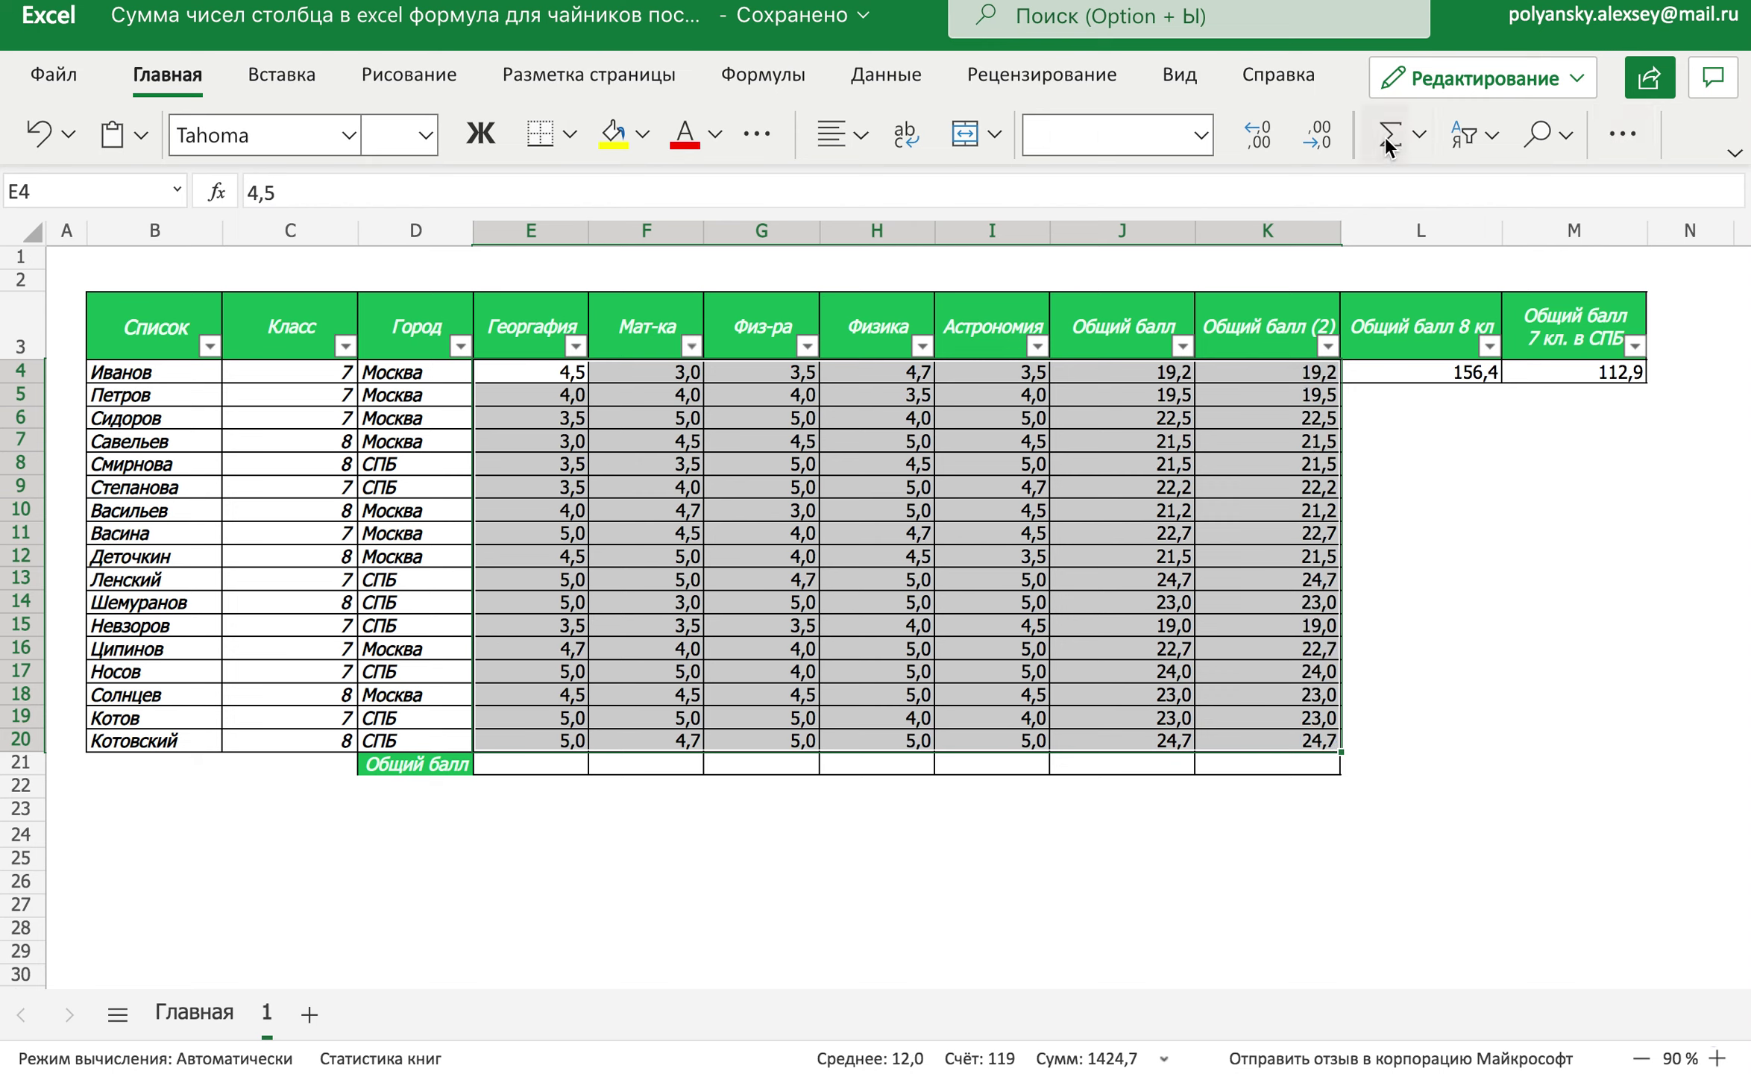
pyautogui.click(1423, 143)
pyautogui.click(1447, 191)
# Fill row 21 with column totals like =СУММ(E4:E20) and check the E21 formula
pyautogui.moveTo(540, 769); pyautogui.dragTo(1268, 764)
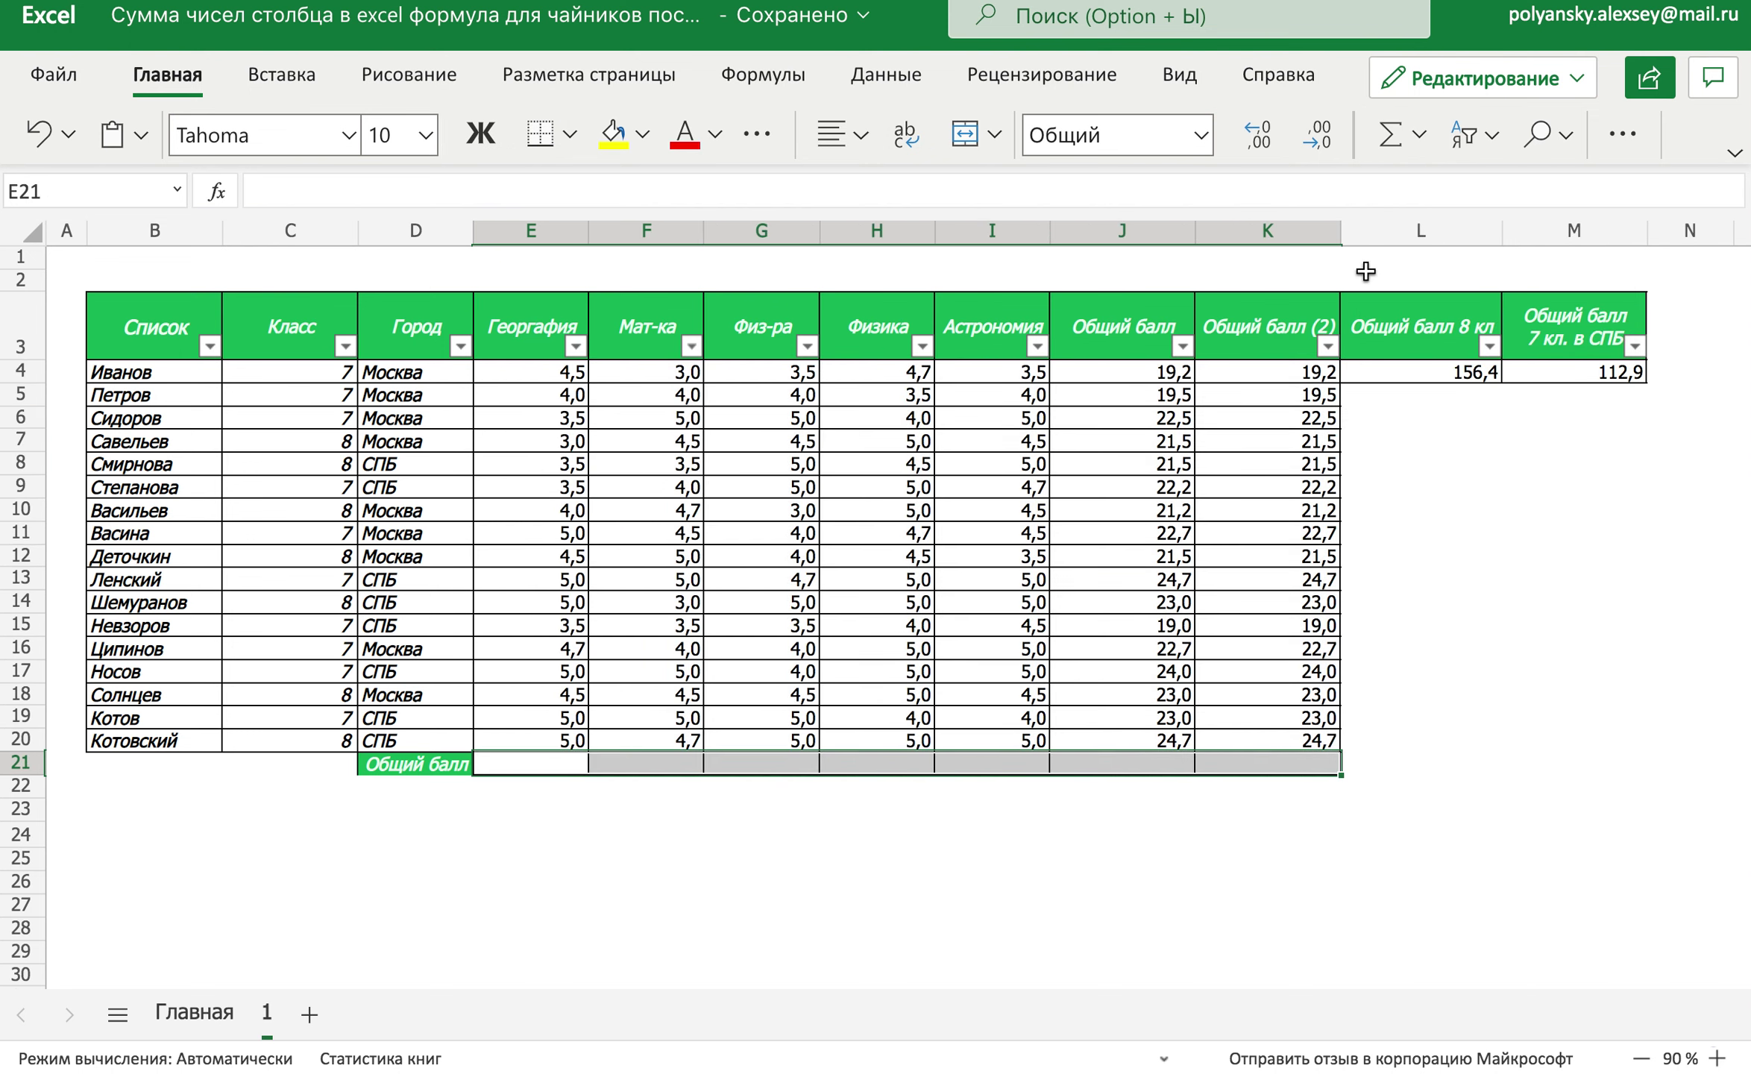
pyautogui.click(1390, 134)
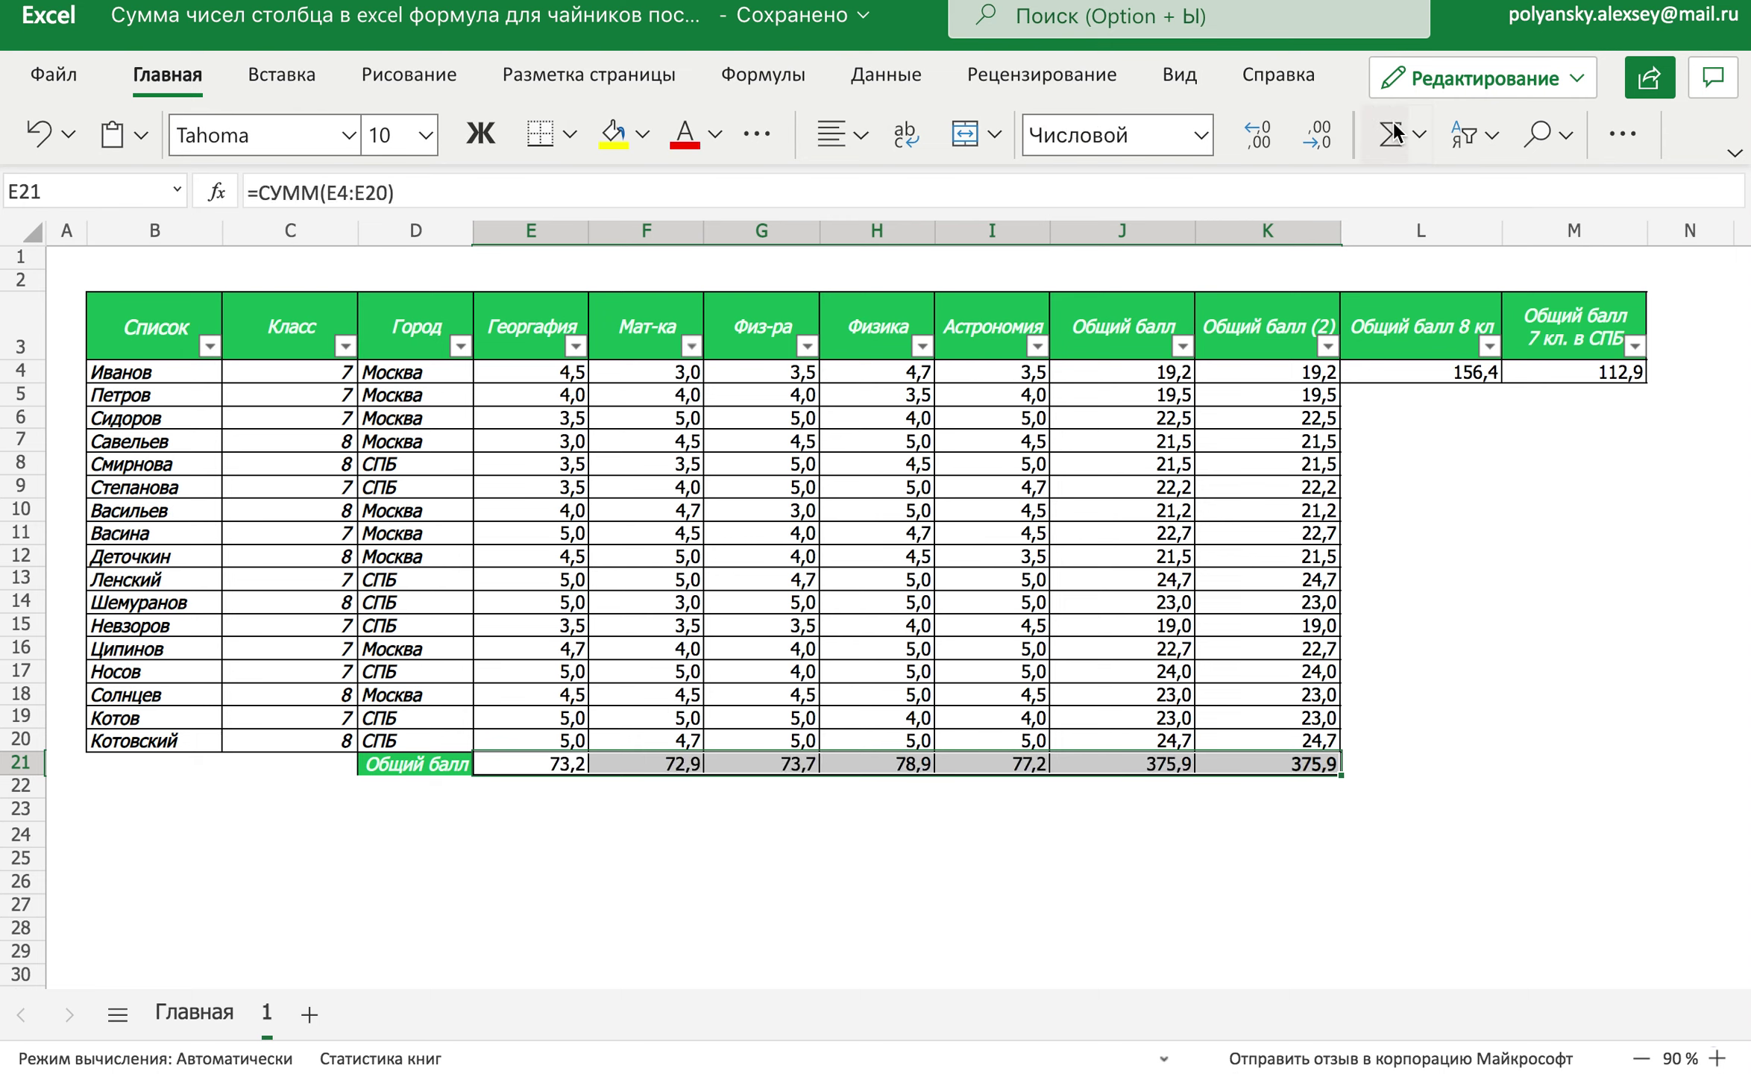
pyautogui.click(523, 760)
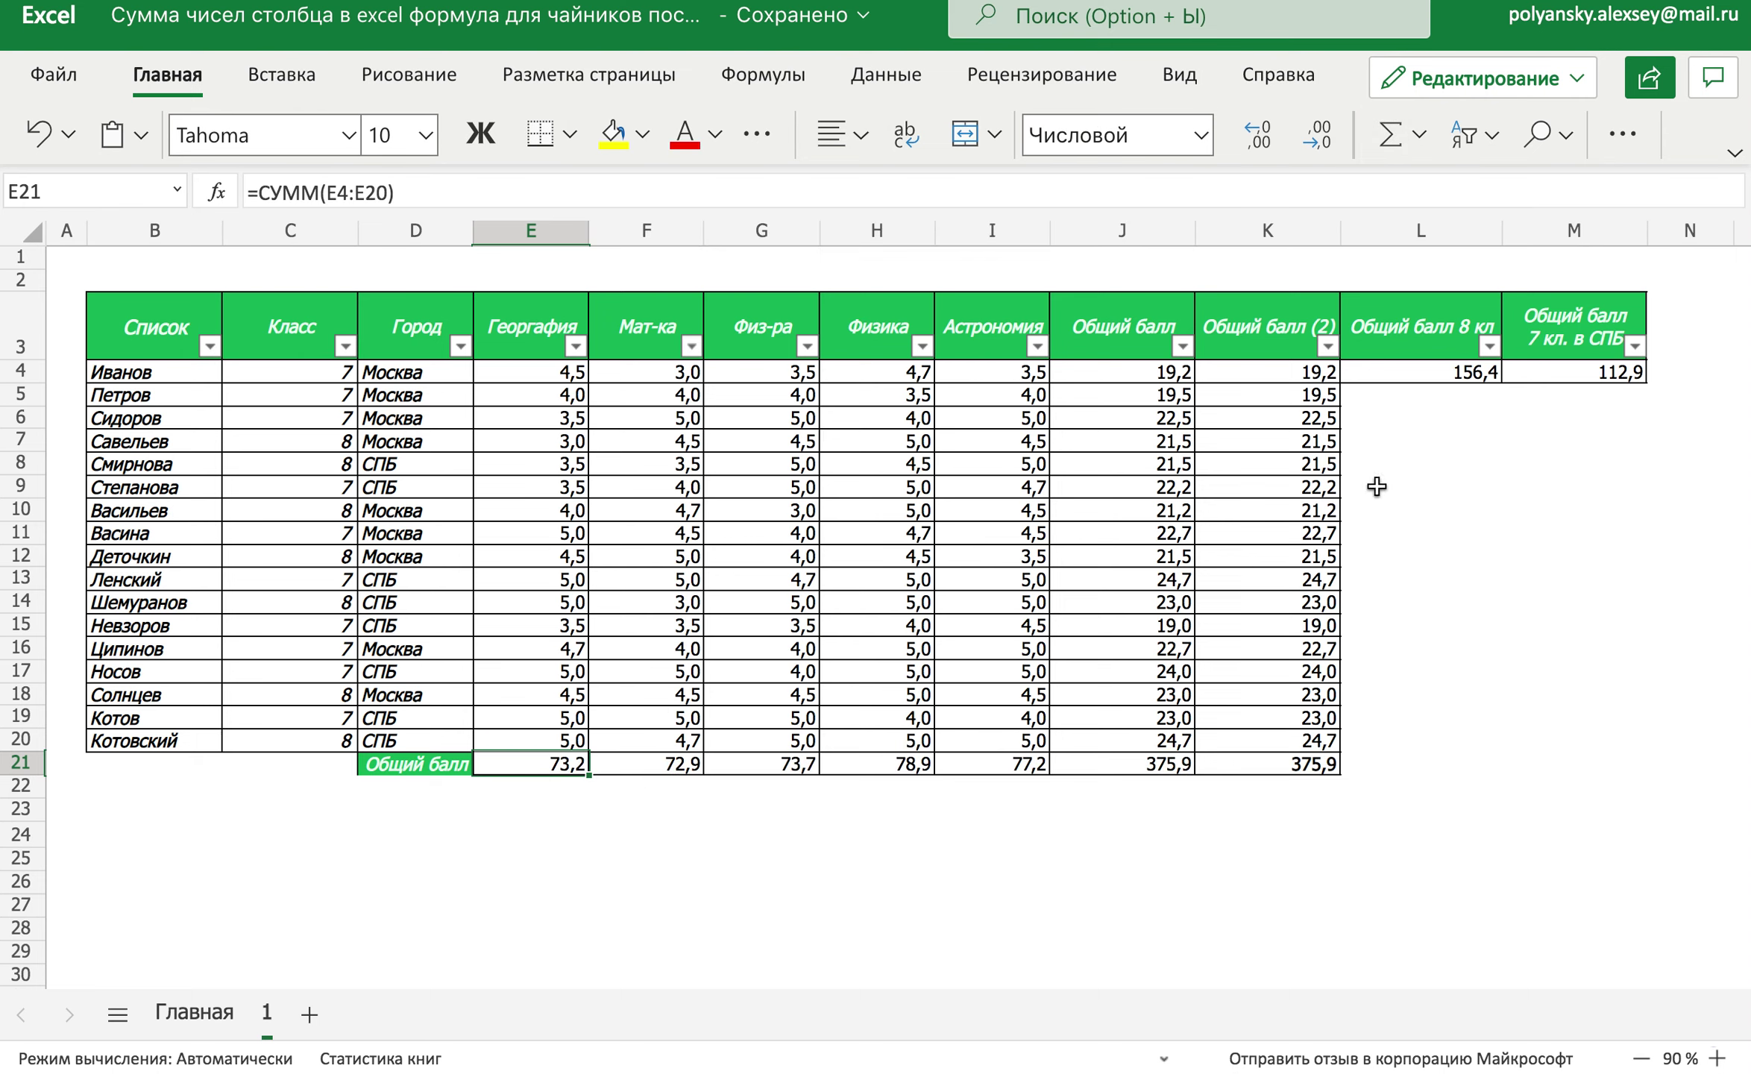
# Delete the row 21 column totals and dismiss the multiple-ranges AutoSum warning
pyautogui.moveTo(1365, 395); pyautogui.dragTo(1372, 765)
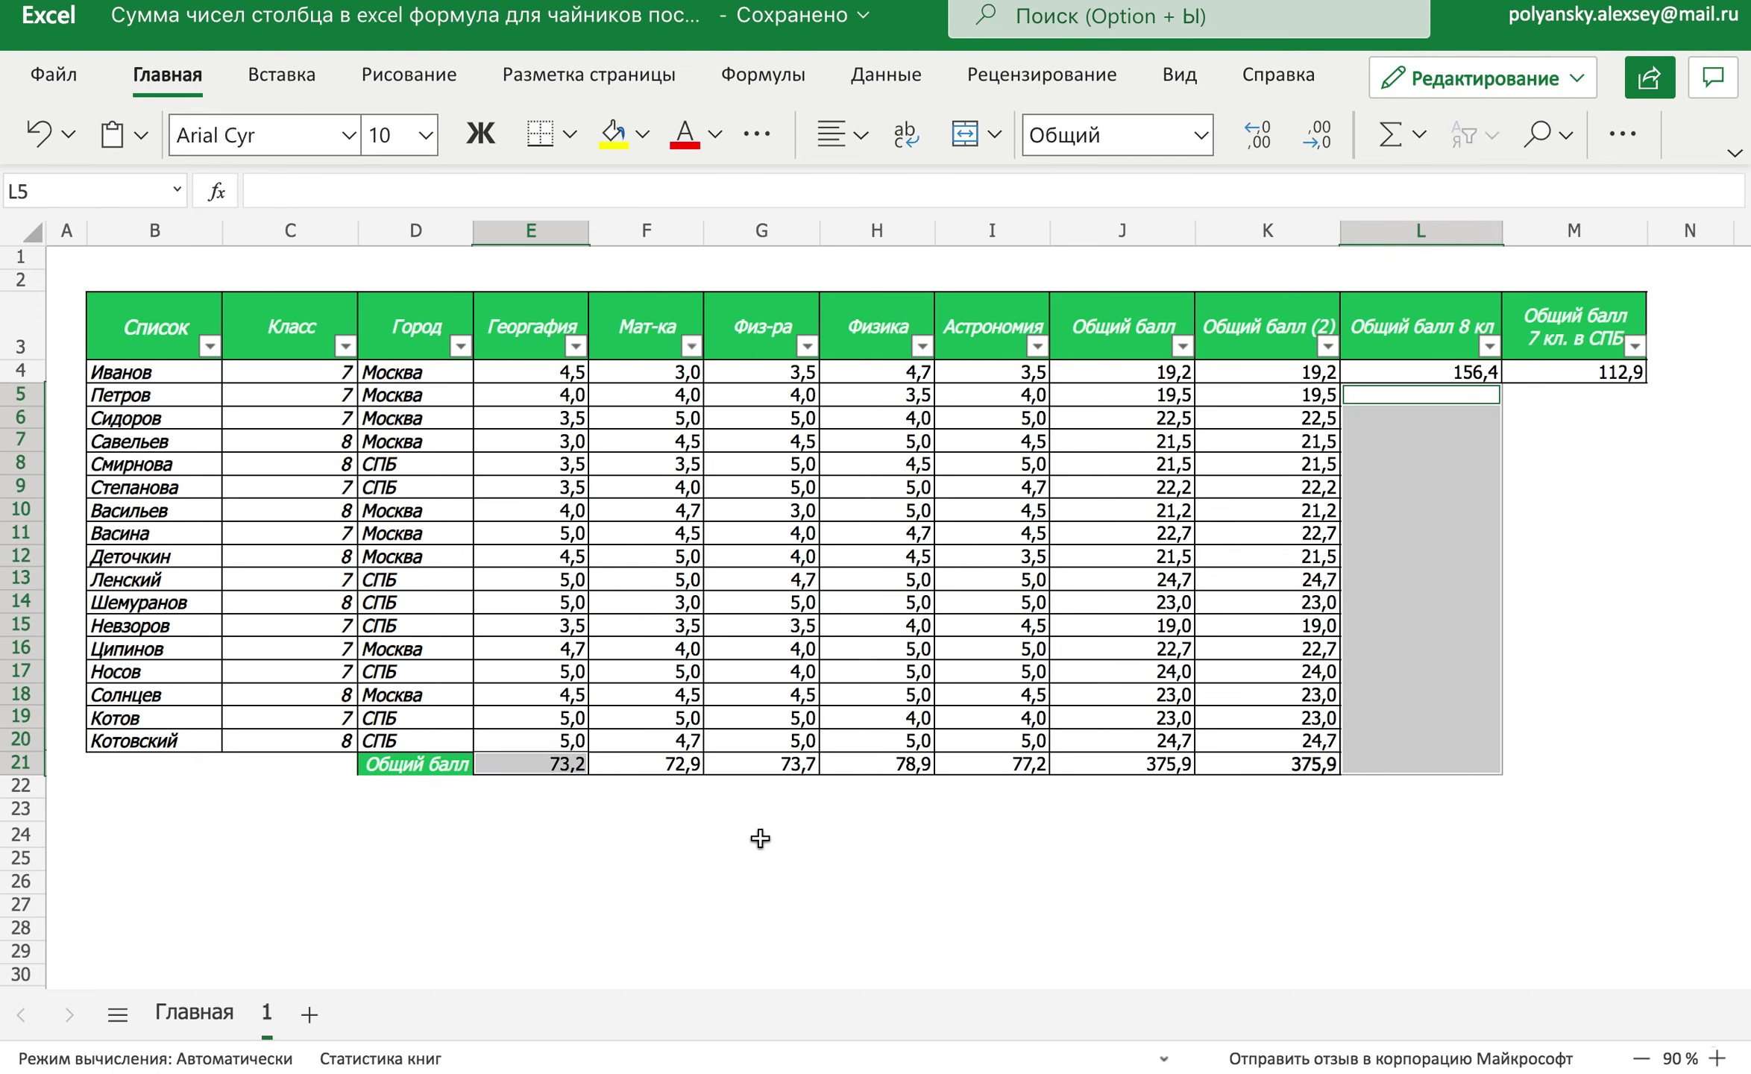
pyautogui.keyDown('super'); pyautogui.click(694, 765); pyautogui.keyUp('super')
pyautogui.moveTo(700, 764); pyautogui.dragTo(1268, 765)
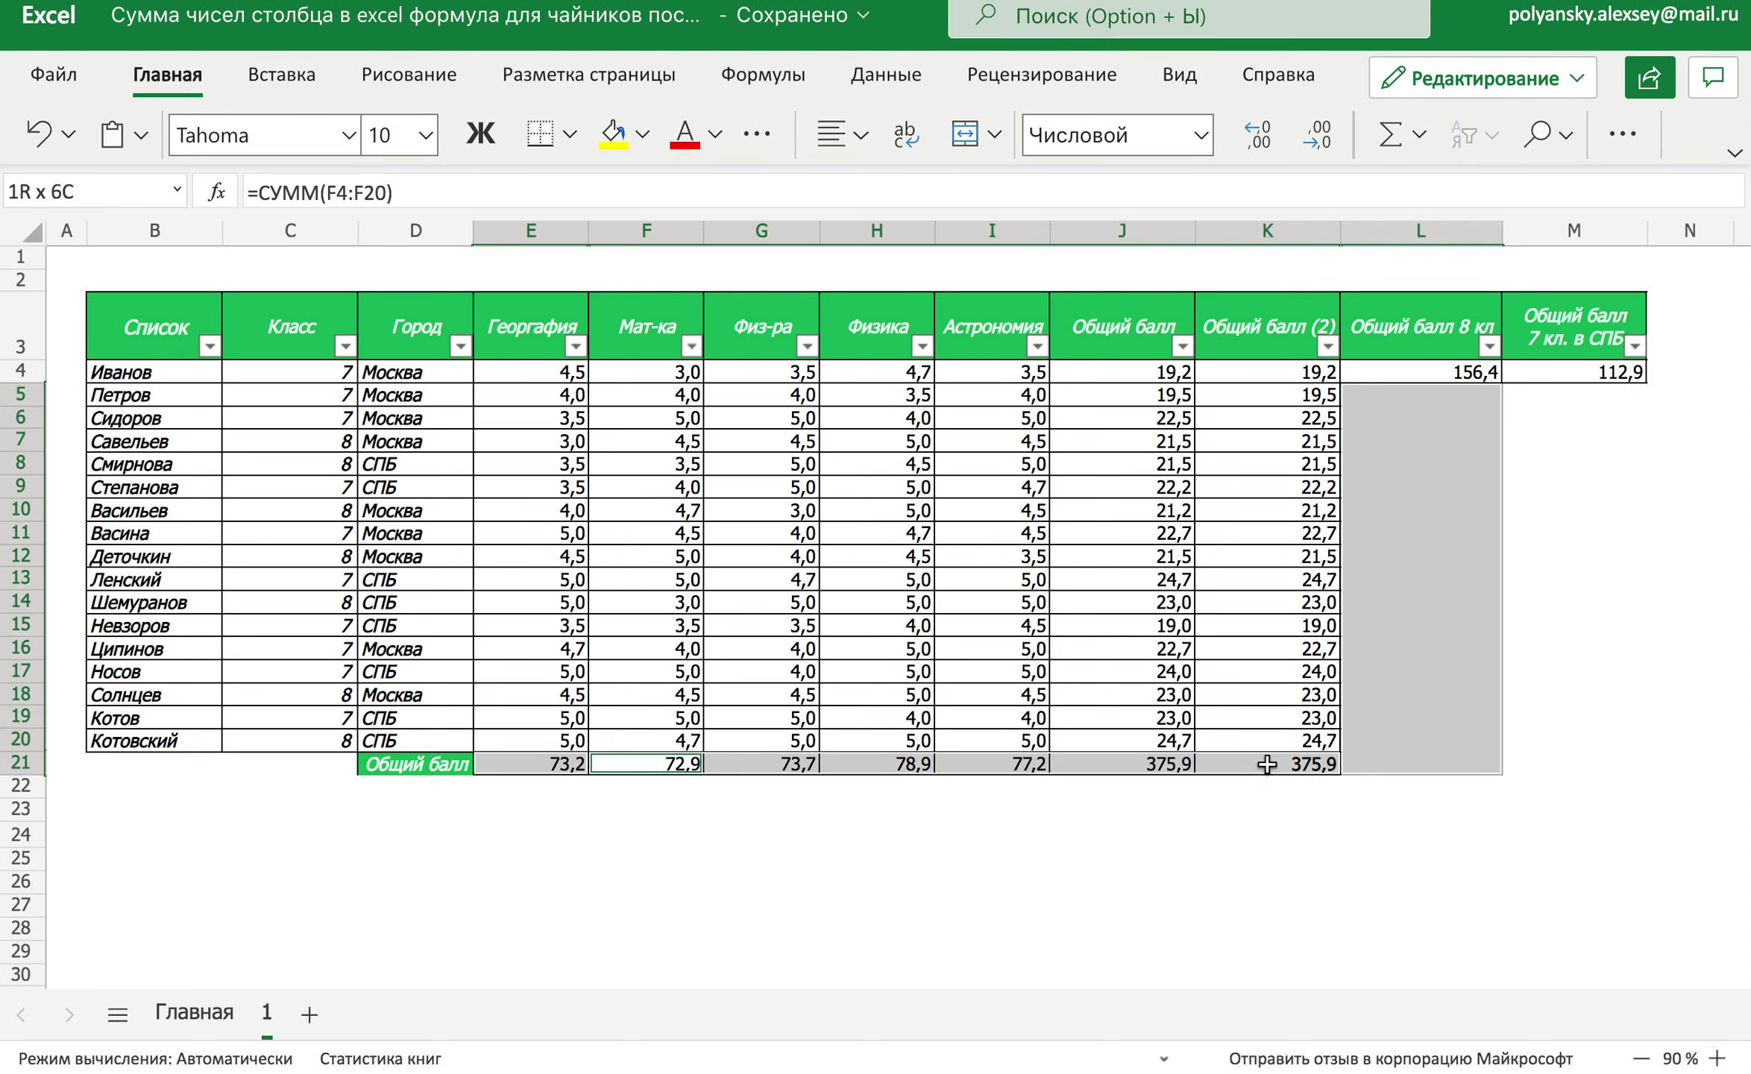
pyautogui.press('Delete')
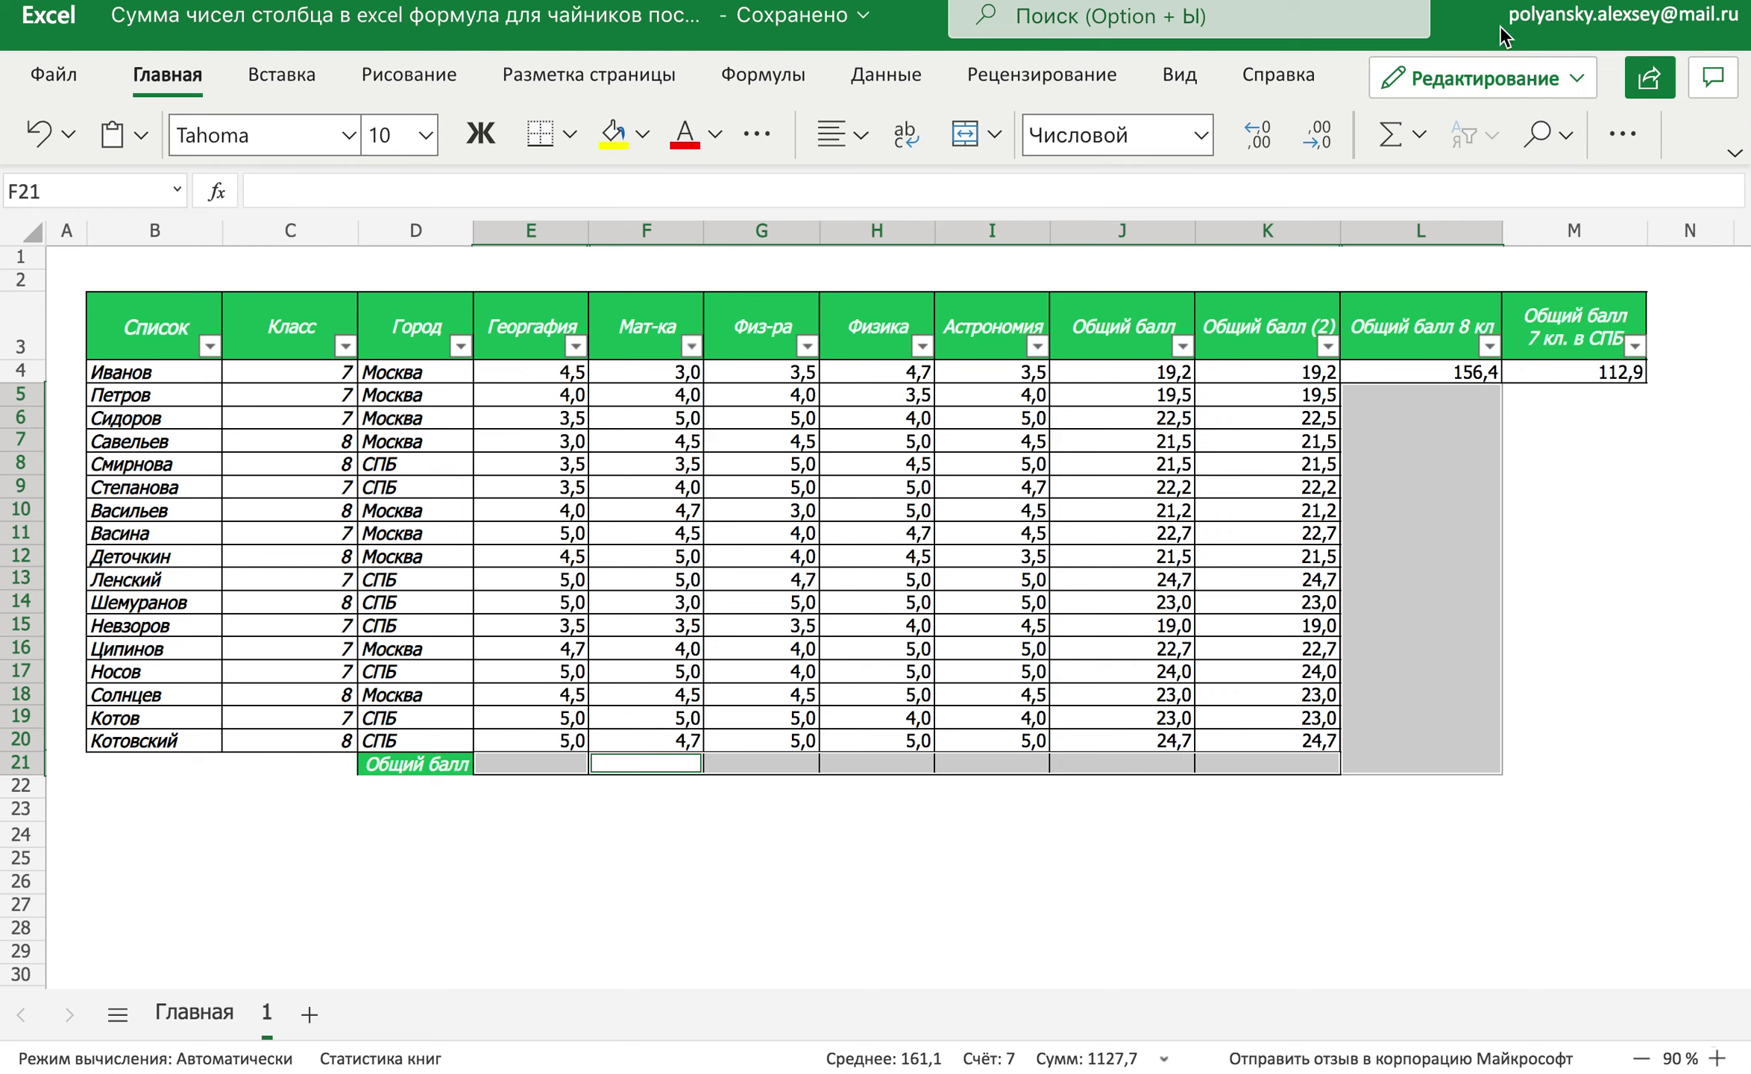
pyautogui.click(1389, 138)
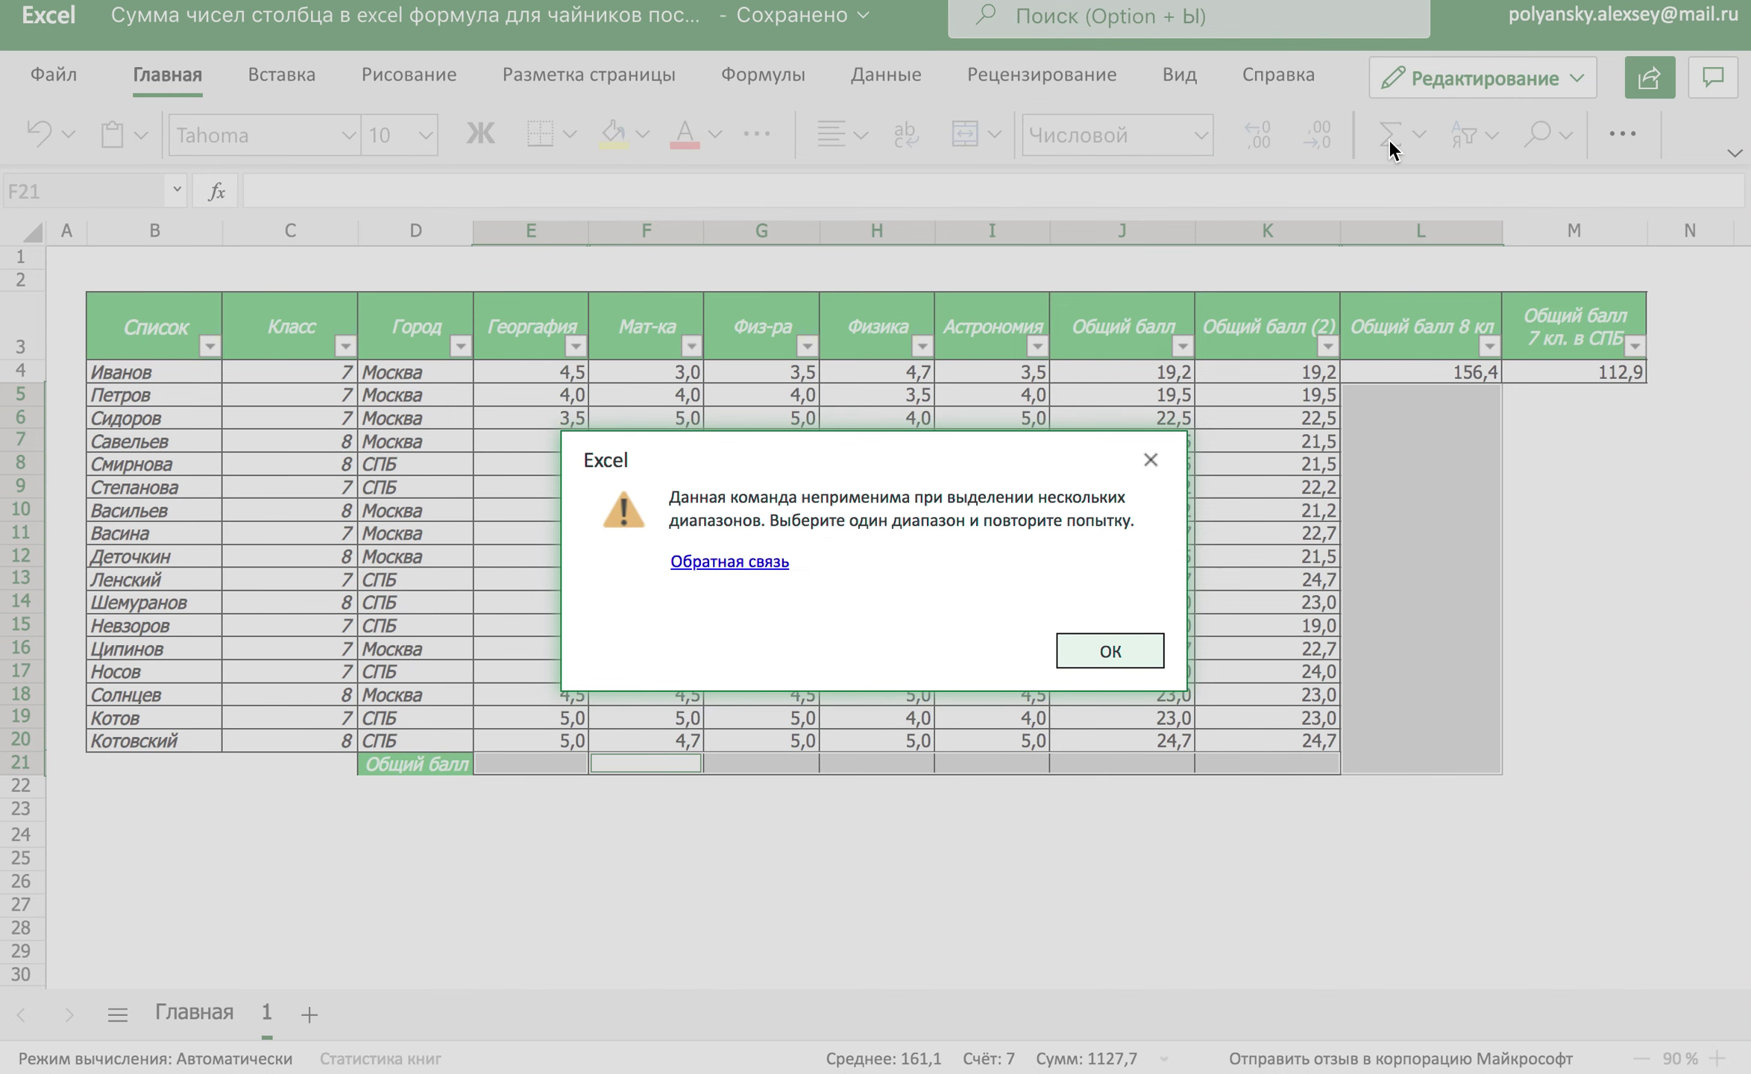
pyautogui.click(1107, 650)
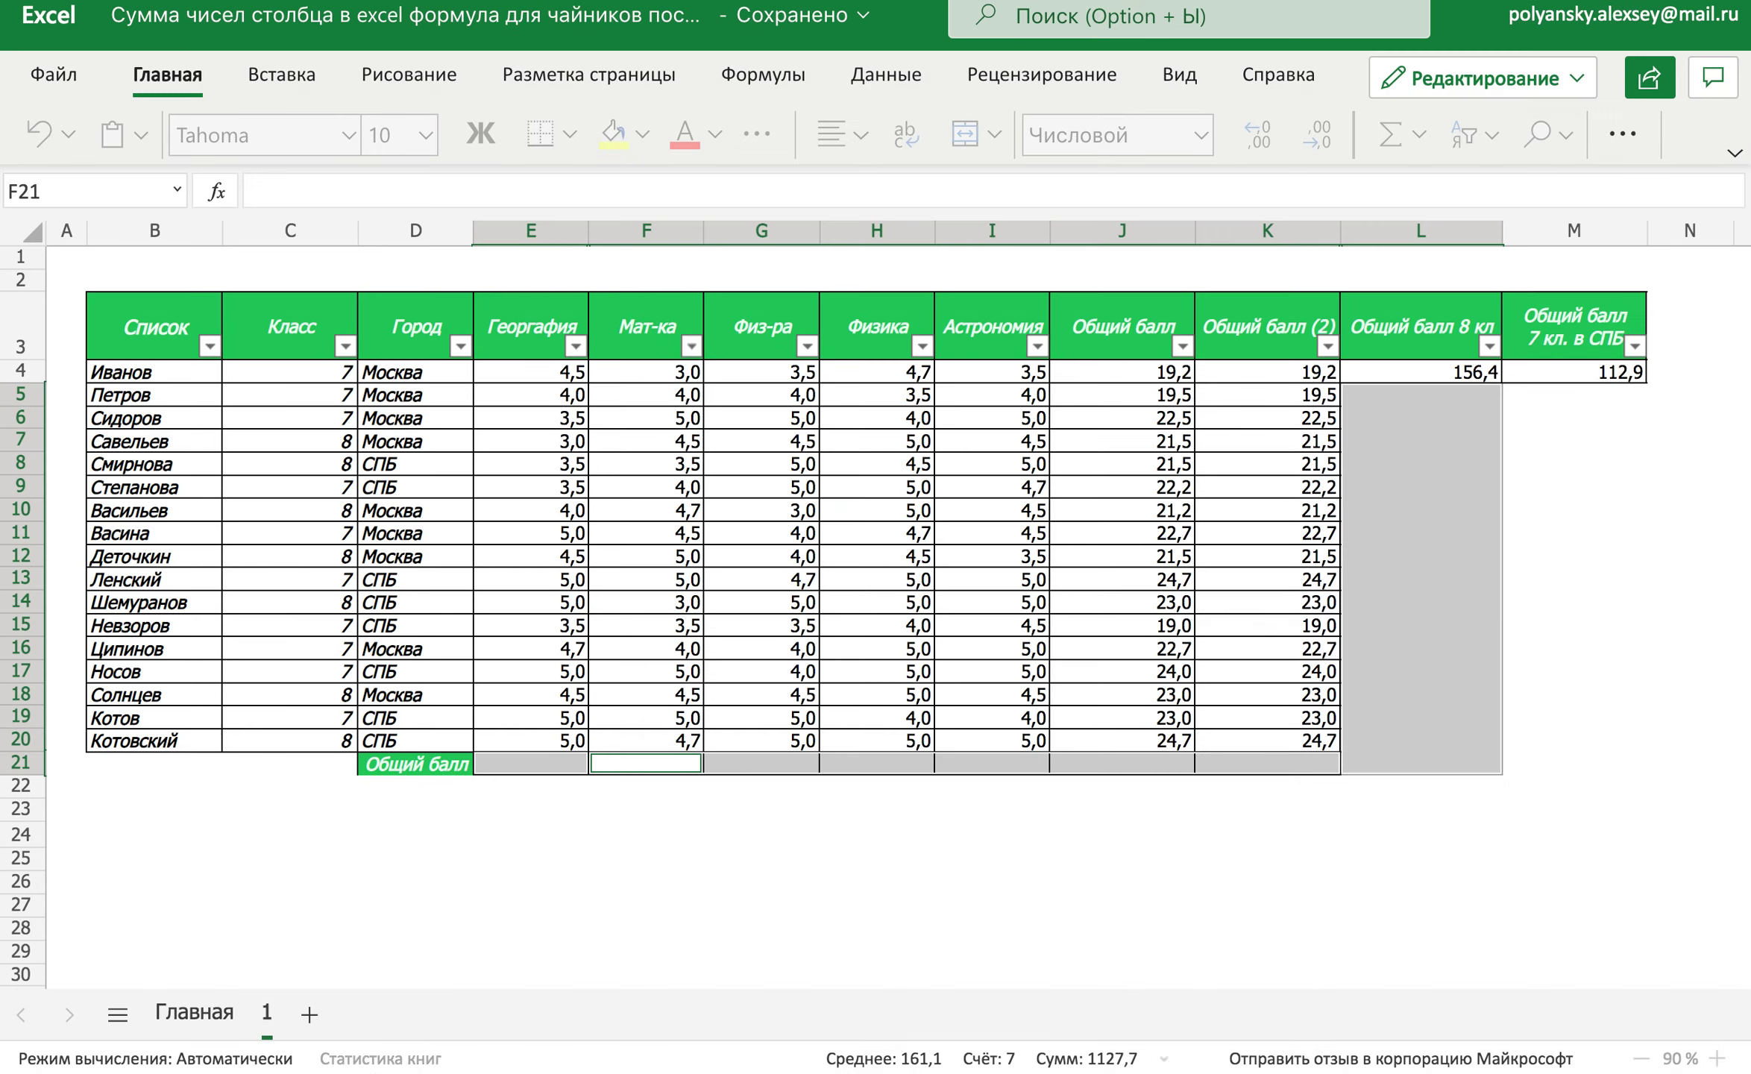
# Undo the accidental 156,4 AutoSum fill in L5:L20, then check that E21:K21 are empty
pyautogui.click(1663, 513)
pyautogui.moveTo(1420, 395); pyautogui.dragTo(1386, 731)
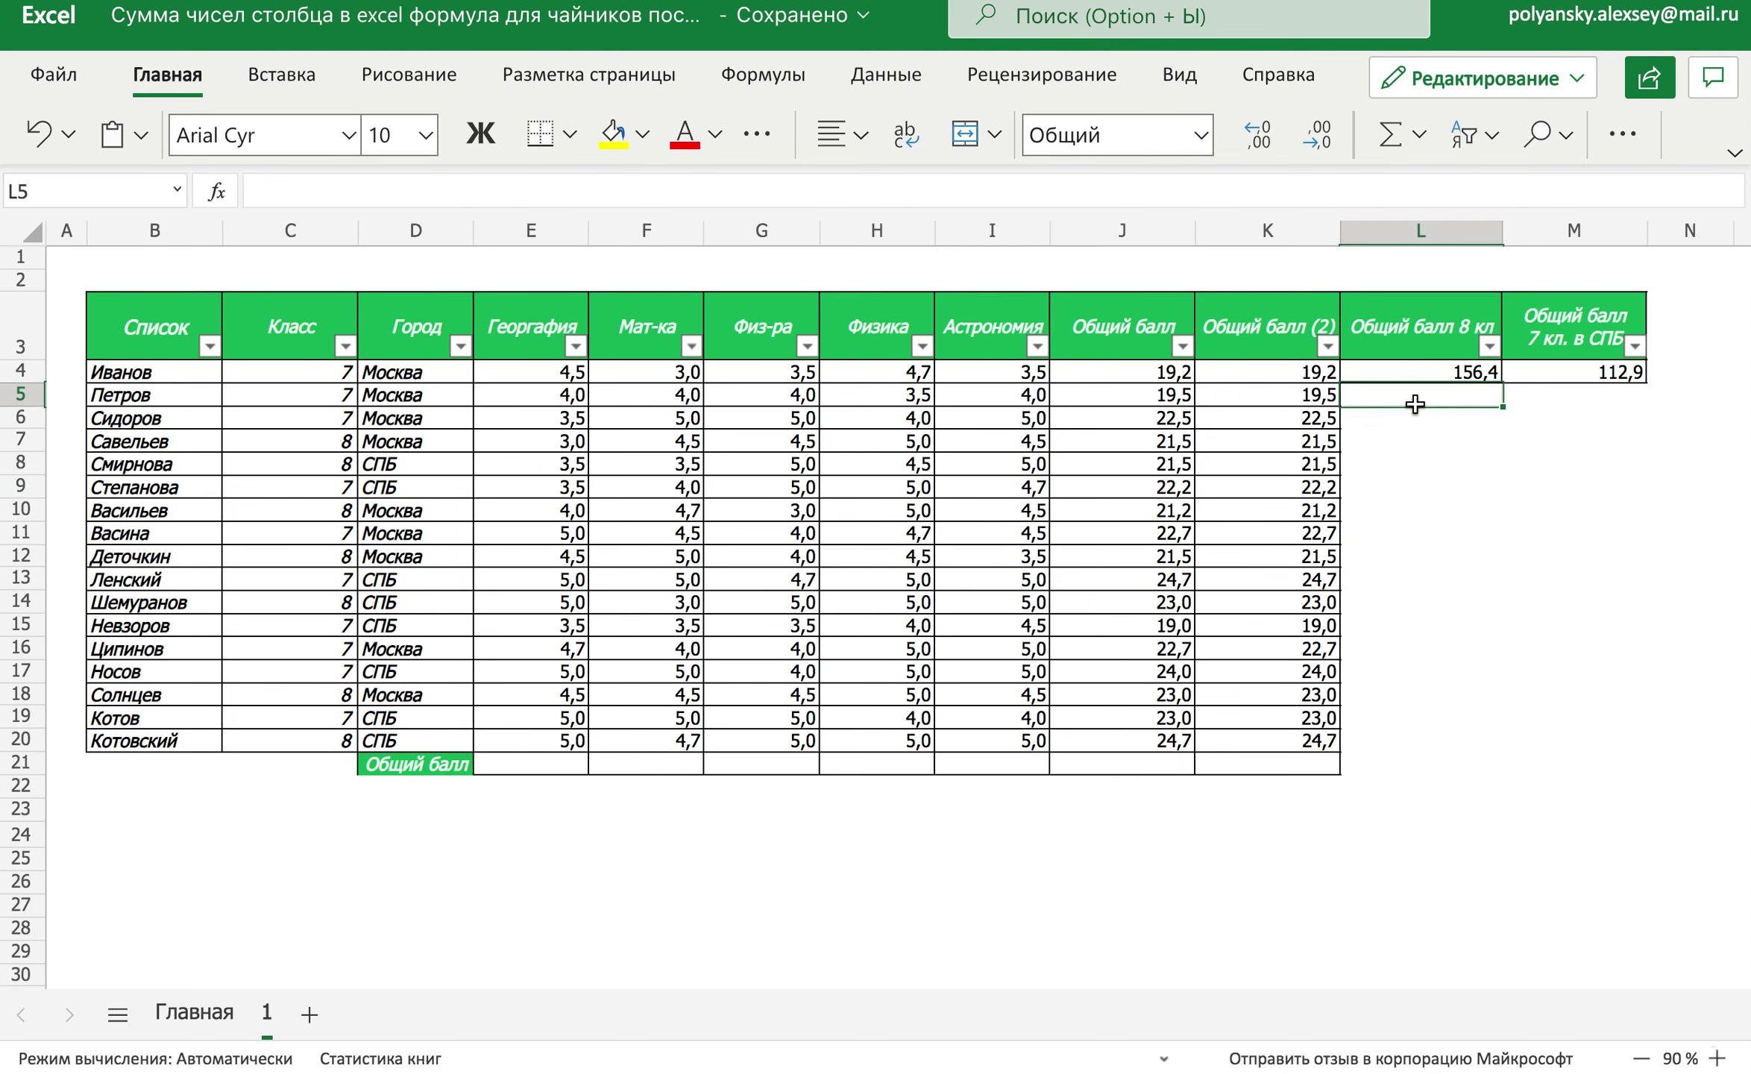
pyautogui.click(1394, 138)
pyautogui.hotkey('ctrl', 'z')
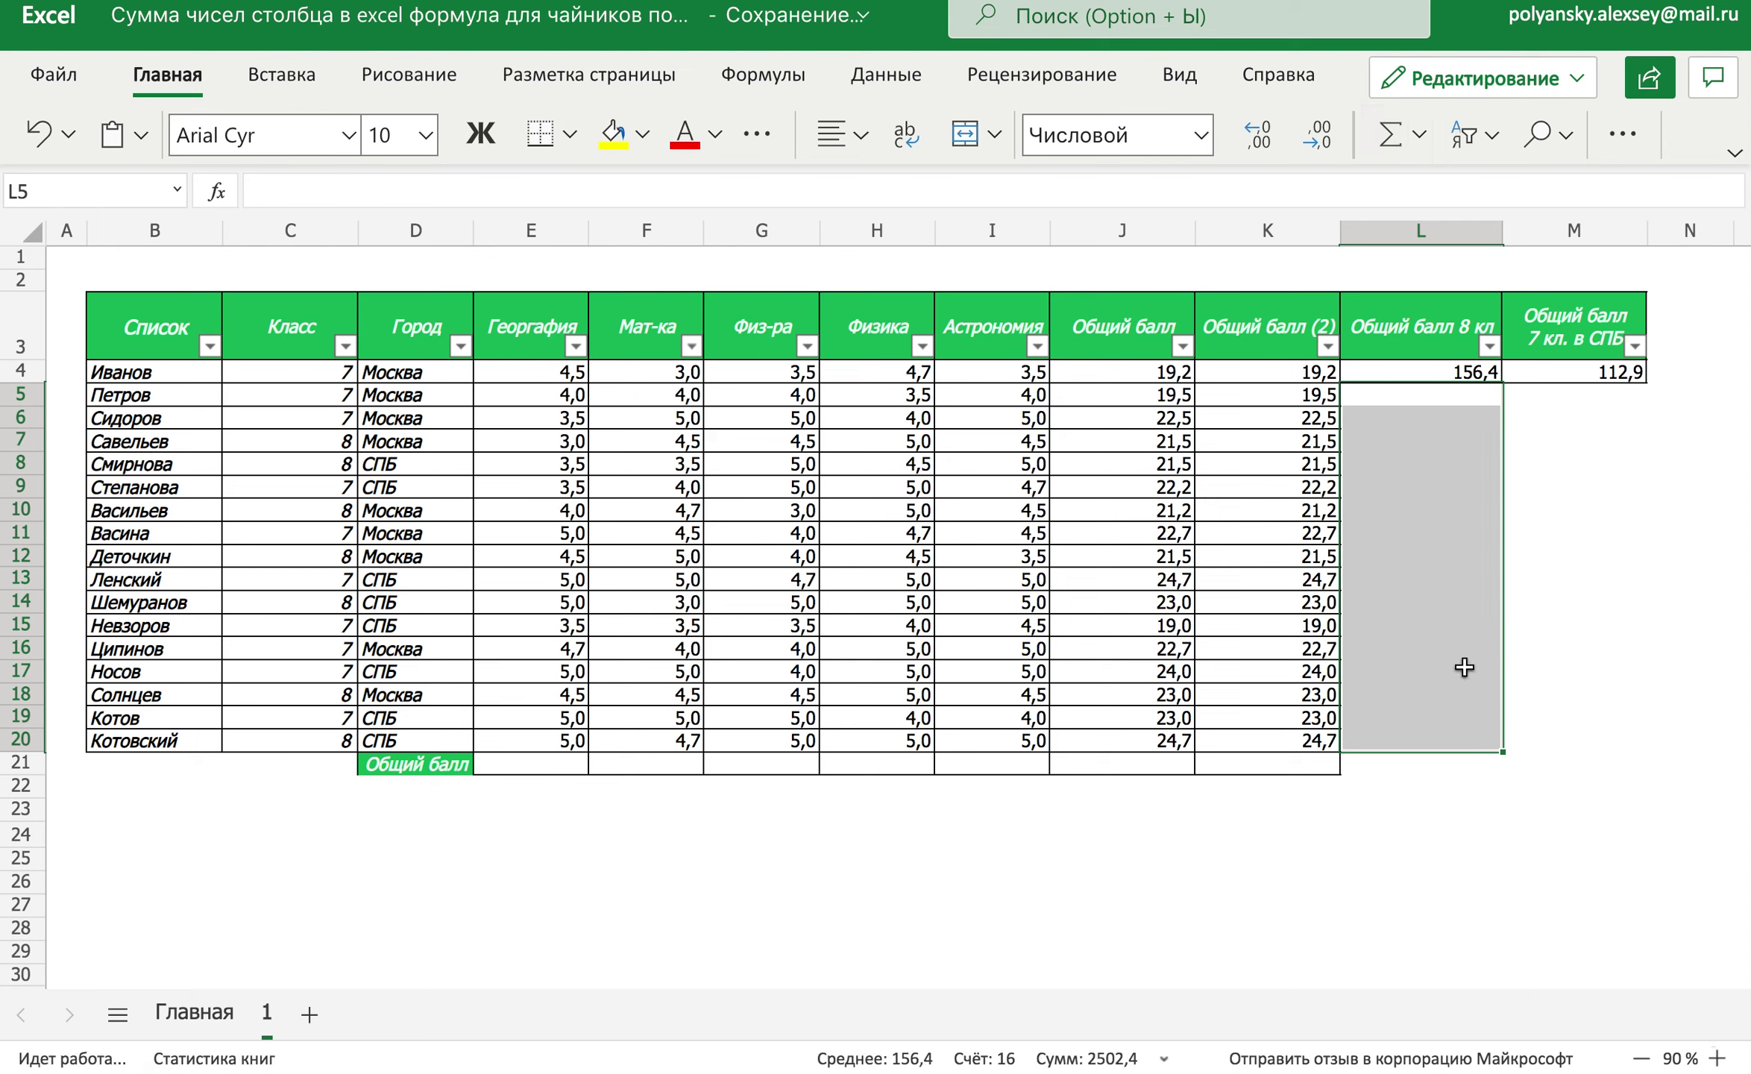
pyautogui.moveTo(568, 767); pyautogui.dragTo(1134, 766)
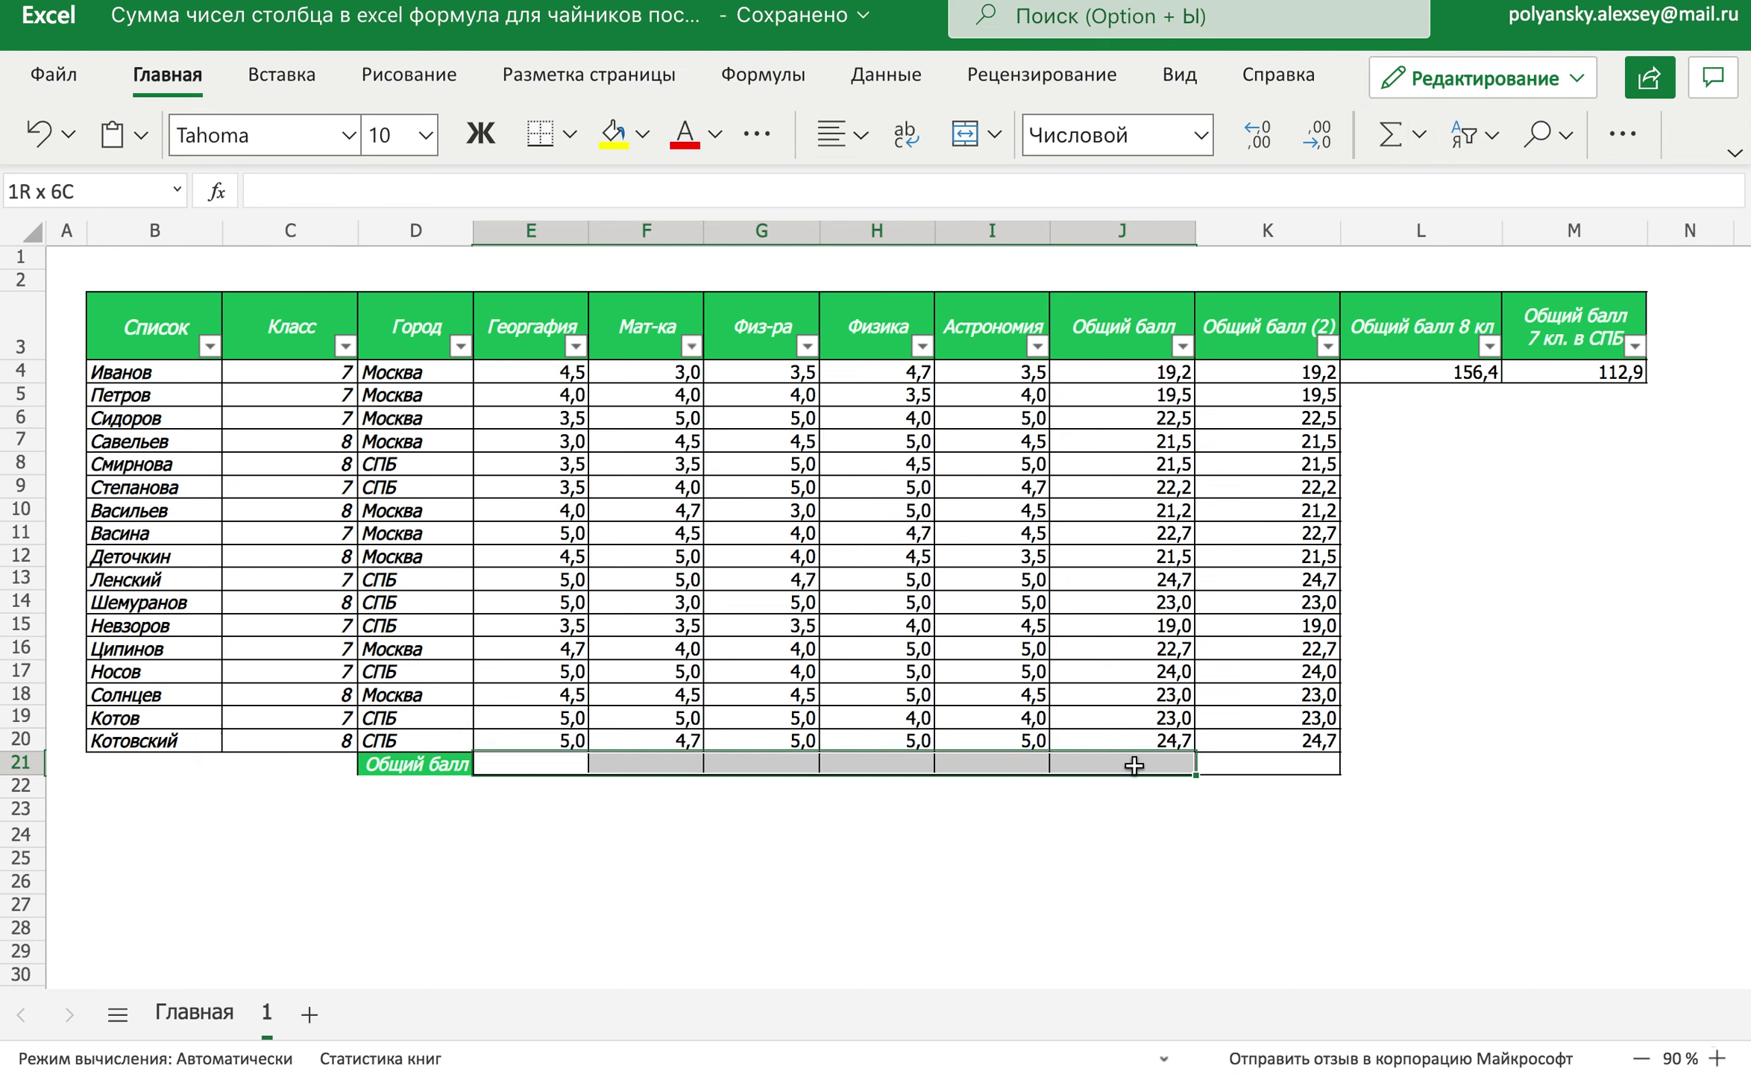
pyautogui.click(1259, 759)
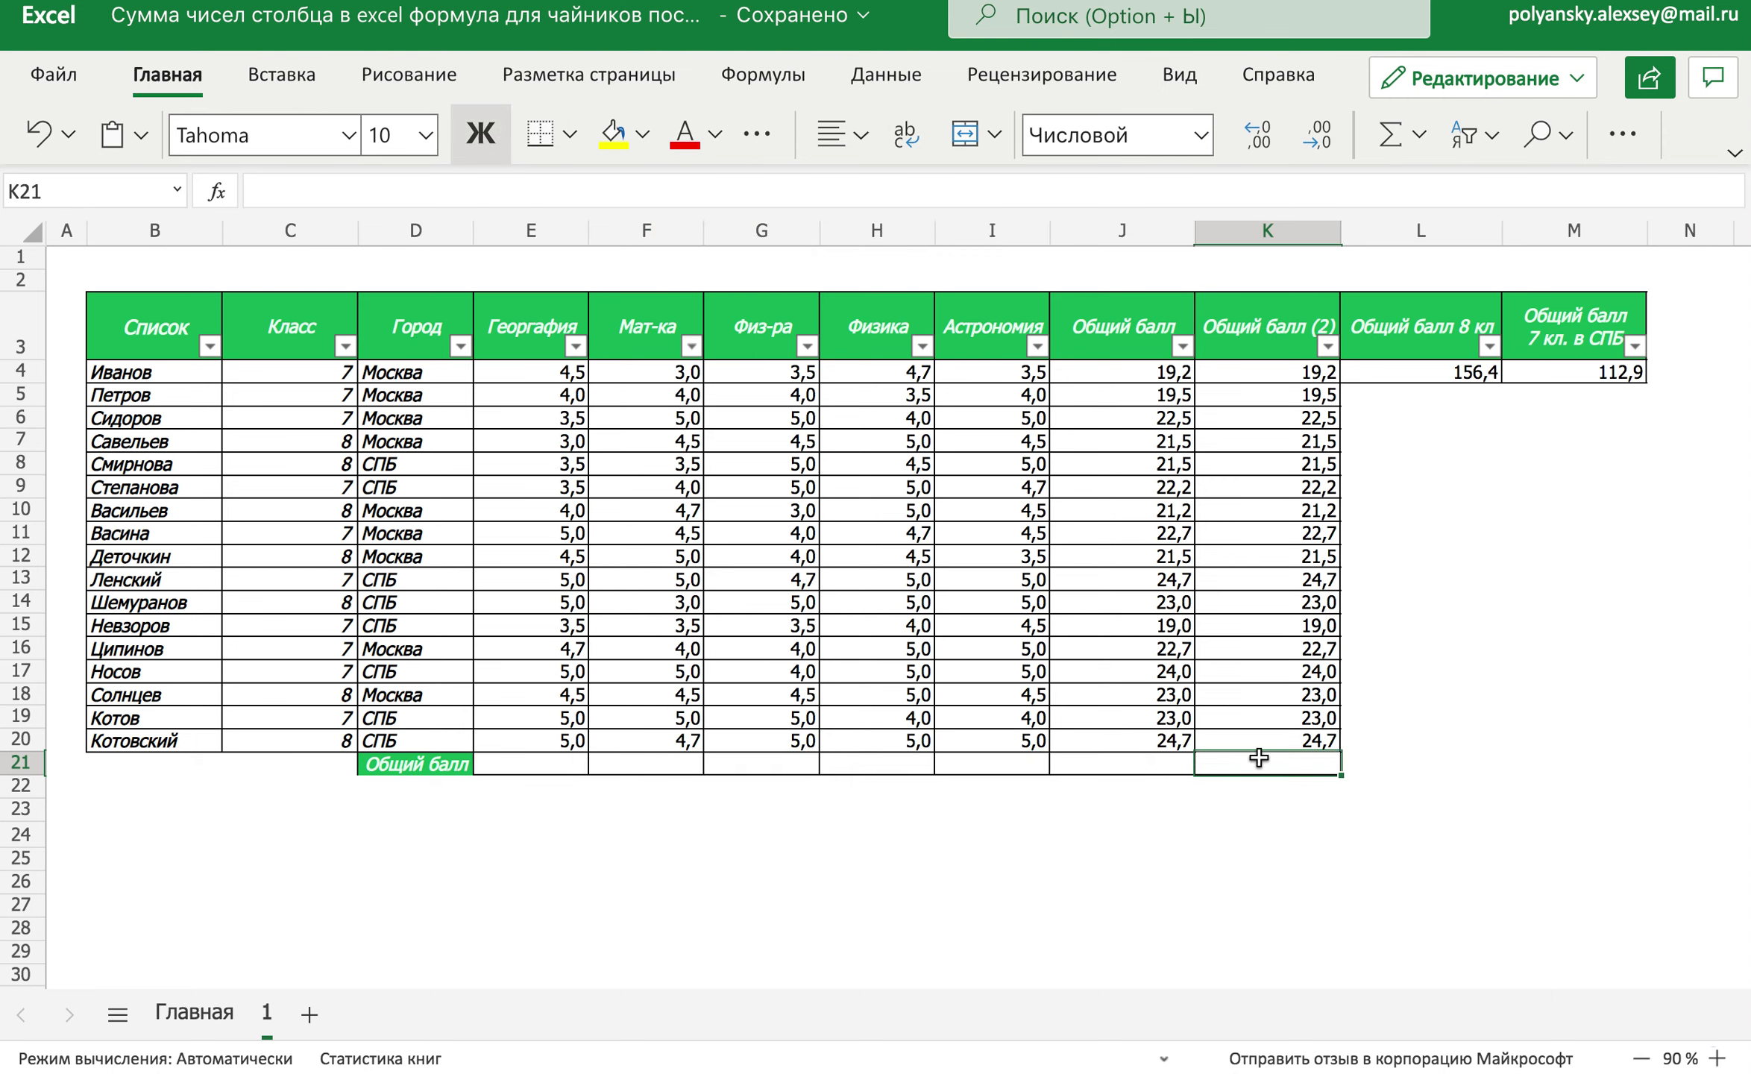